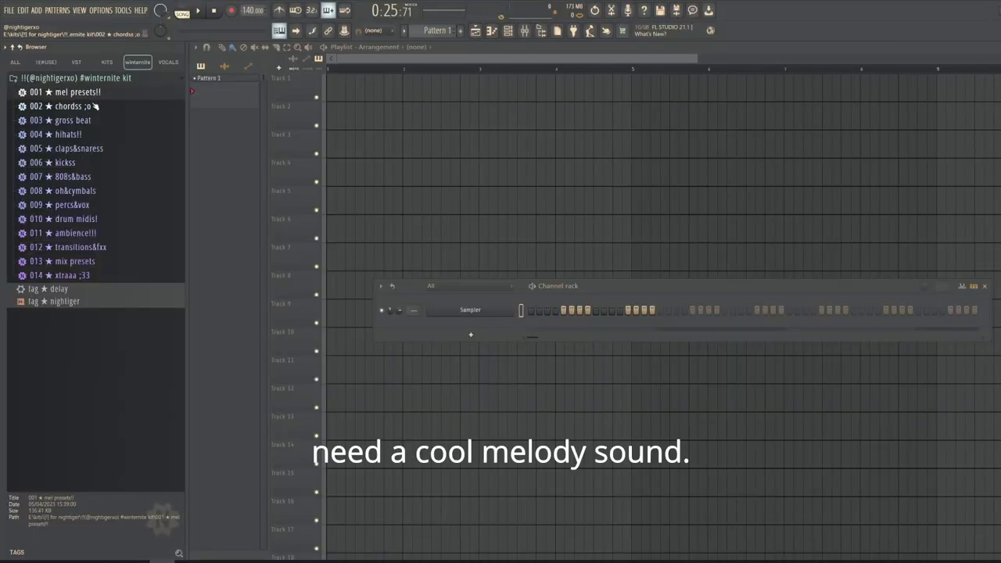
Step: Load the Serum preset "key ★ armorr (serum)" from the kit's melody presets and close its plugin window
left_click(69, 93)
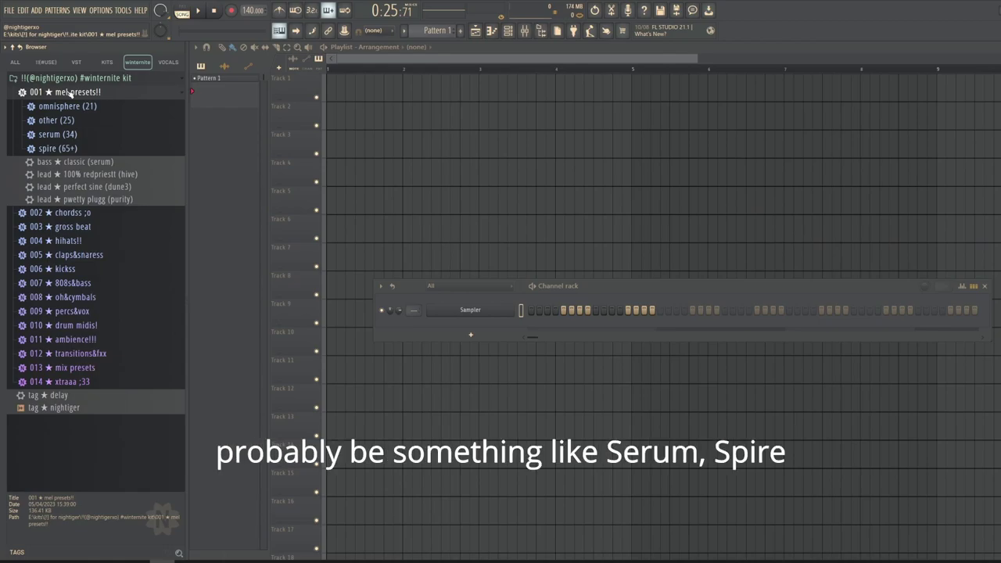
left_click(71, 134)
scroll(93, 236, "down", 3)
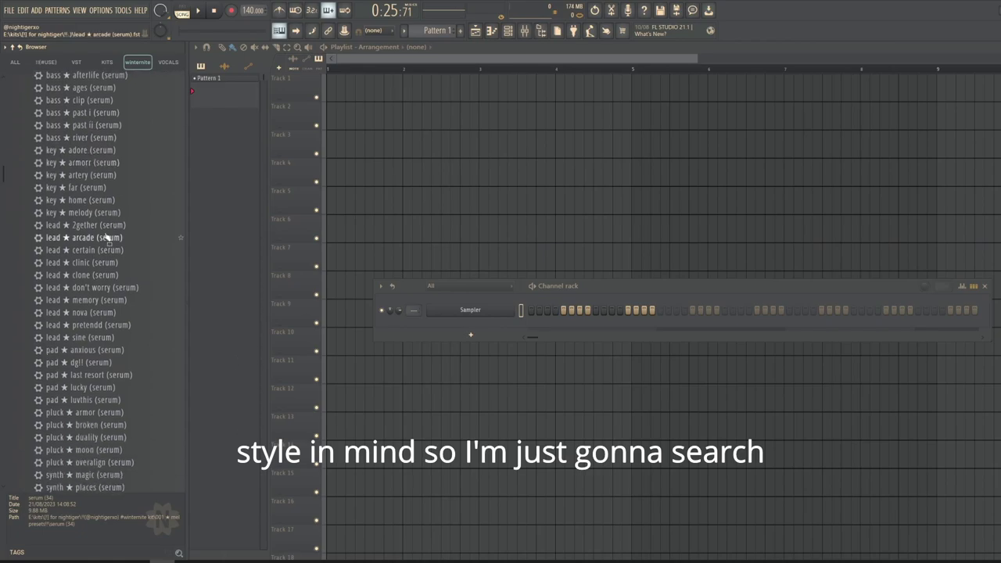
double_click(85, 160)
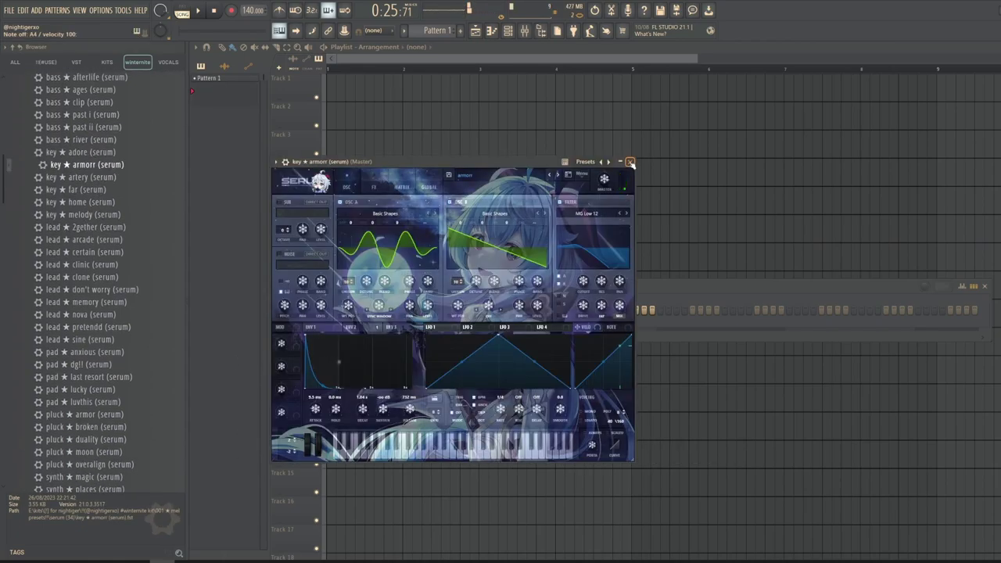
left_click(630, 162)
Step: Import the "i v VI VII ★ f minor" chord MIDI into the instrument's piano roll and play it back
left_click(491, 31)
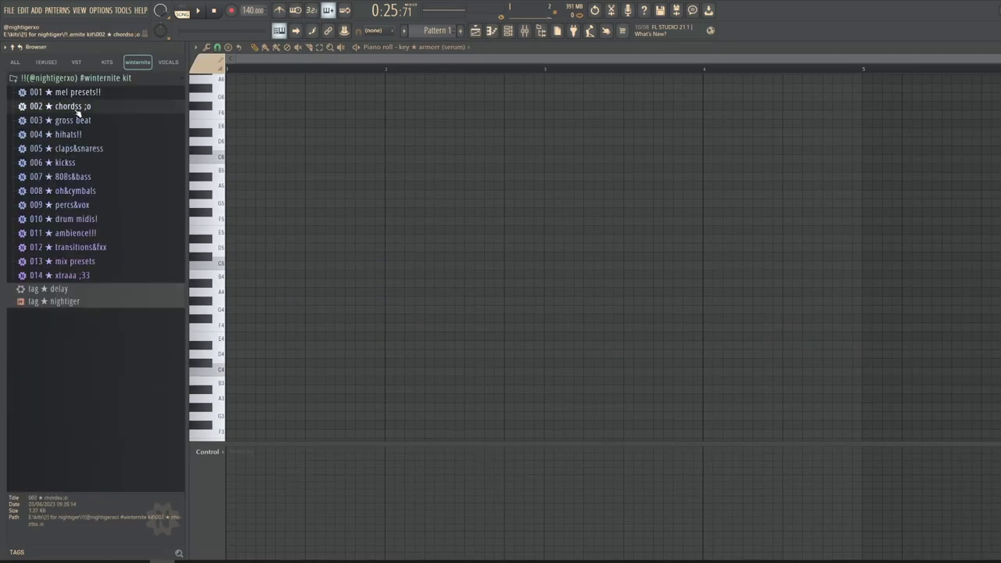
left_click(86, 107)
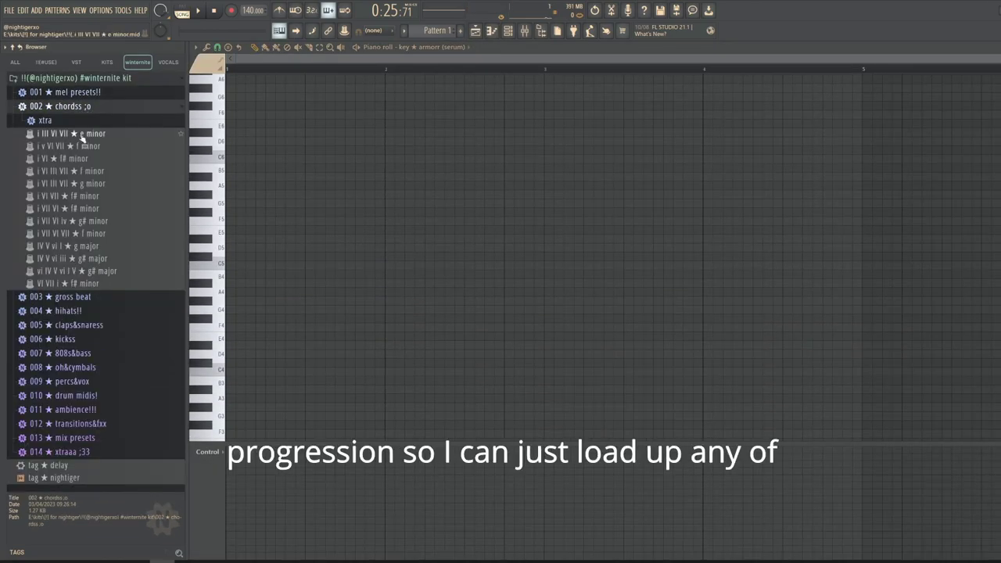
left_click(72, 149)
left_click_drag(615, 258, 875, 323)
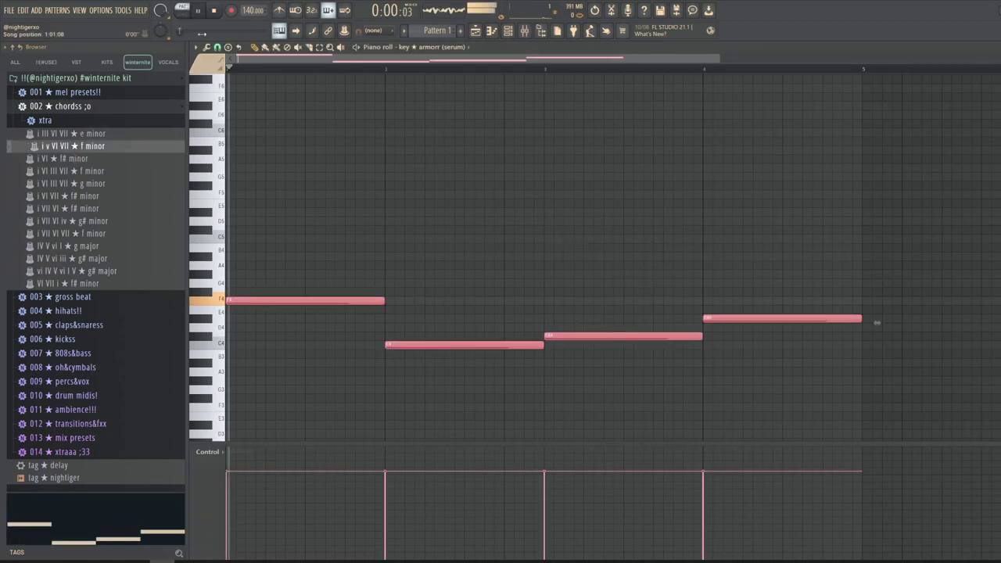
key("space")
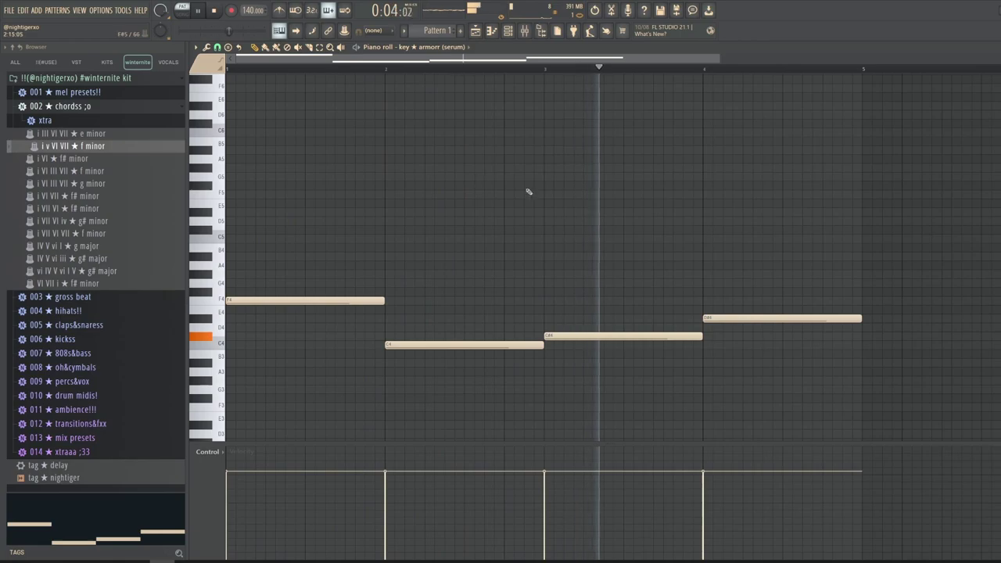
key("space")
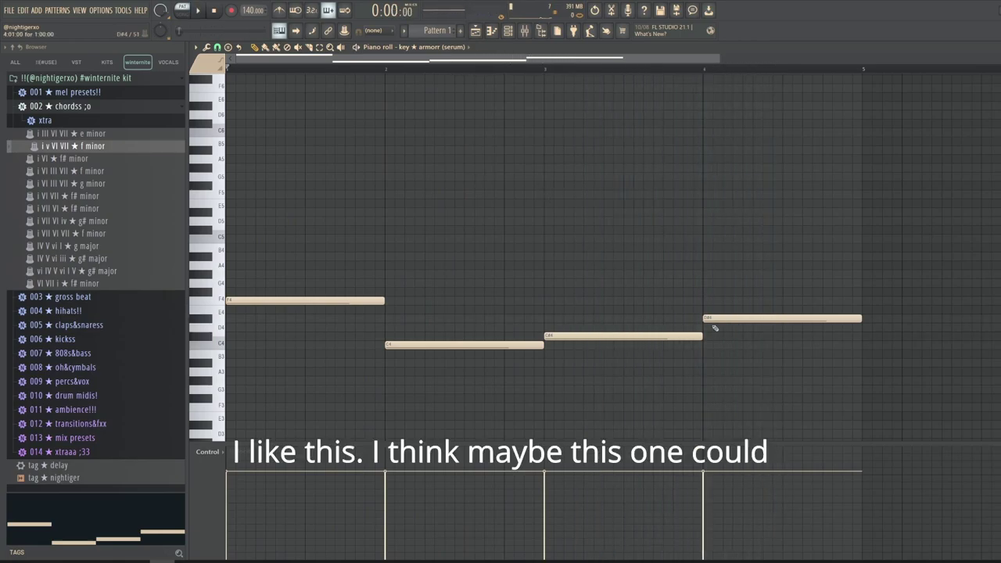
Step: Lower the fourth bar's chord note to A#3 and listen to the progression
left_click_drag(720, 317, 720, 361)
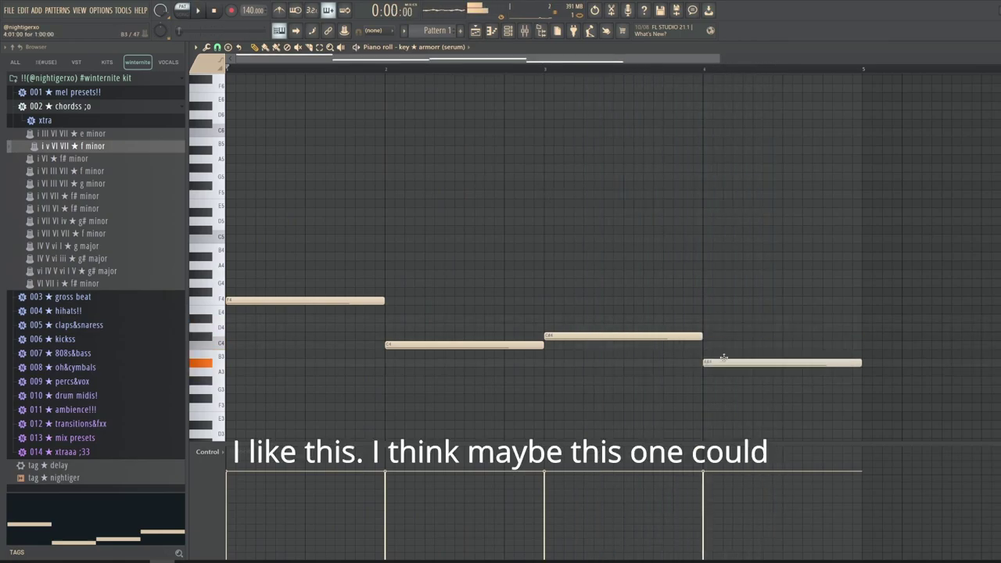
key("space")
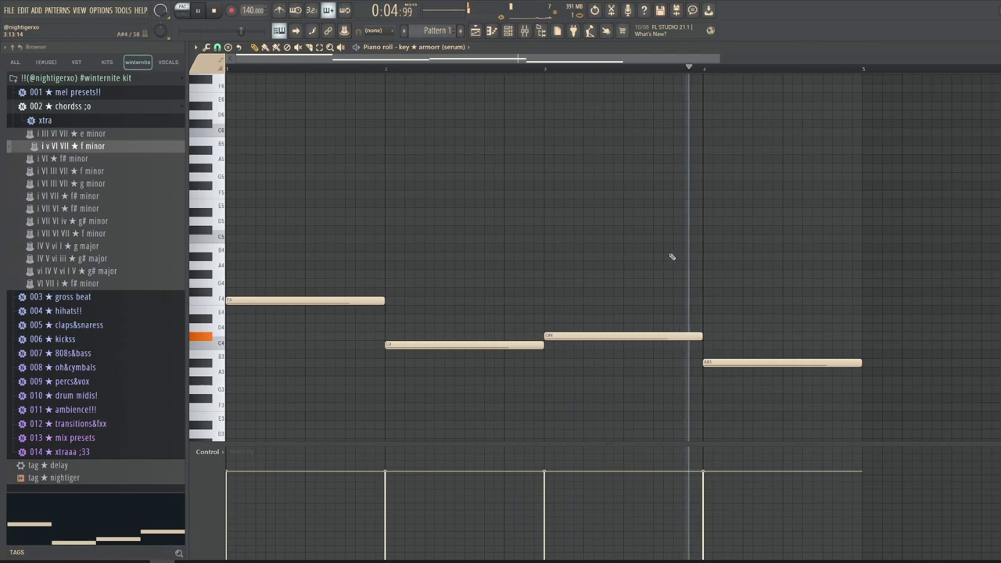
key("space")
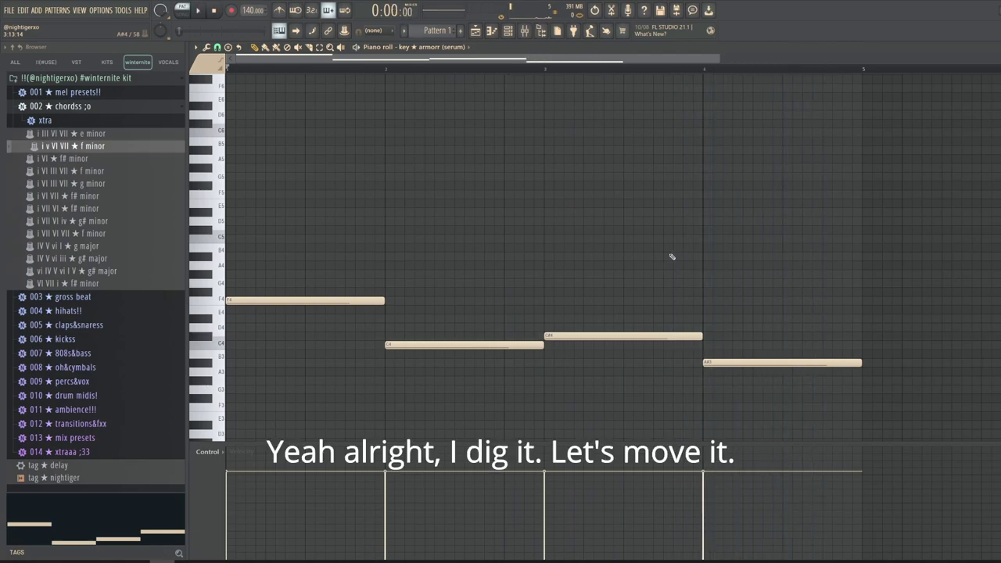
Step: Duplicate all four chord notes seven semitones higher and set the project tempo to 156 BPM
key("ctrl+a")
key("ctrl+c")
key("ctrl+v")
key("shift+Up")
key("shift+Up")
key("shift+Up")
key("shift+Up")
key("shift+Up")
key("shift+Up")
key("shift+Up")
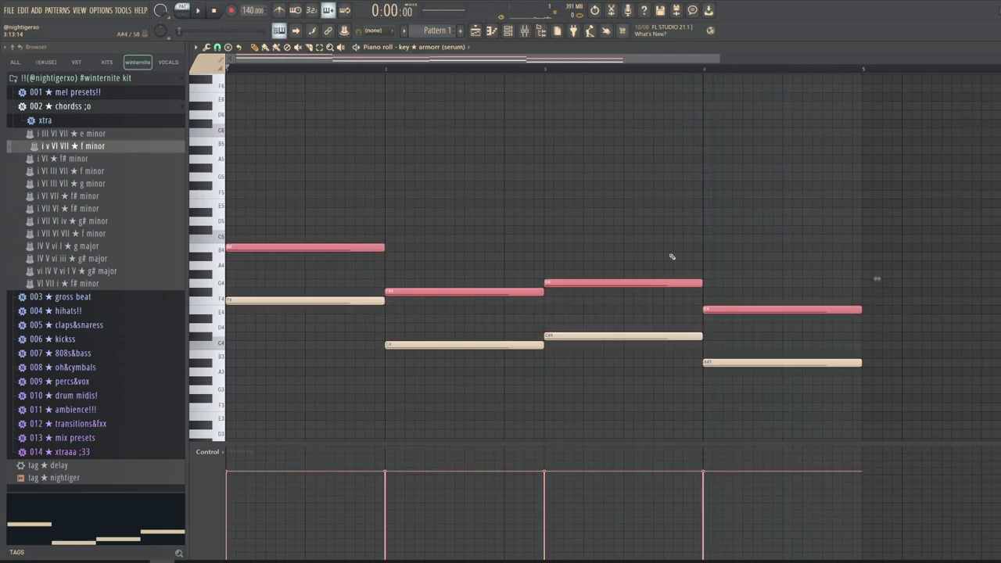
key("ctrl+d")
left_click_drag(249, 10, 249, 4)
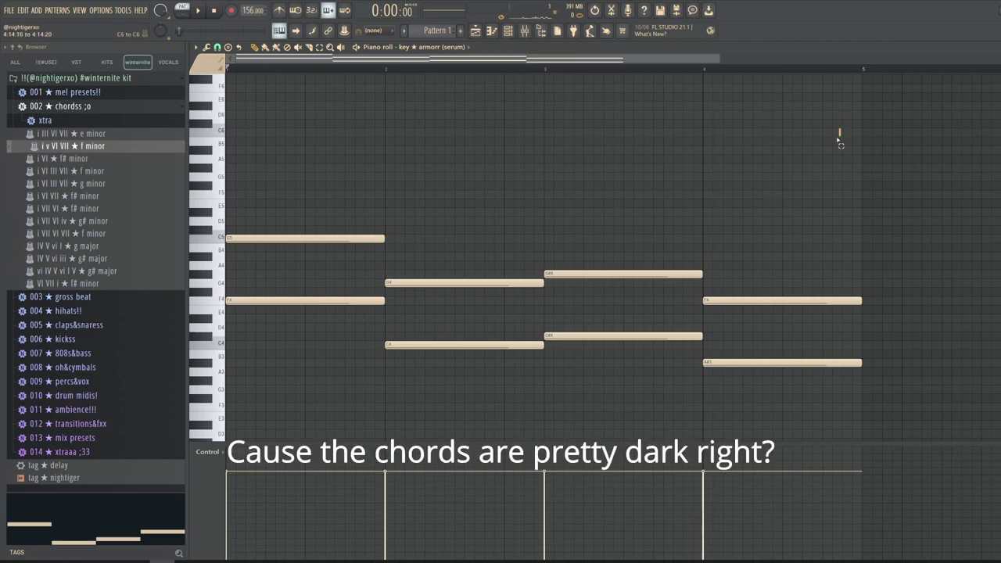
left_click_drag(835, 144, 458, 218)
scroll(458, 219, "up", 2)
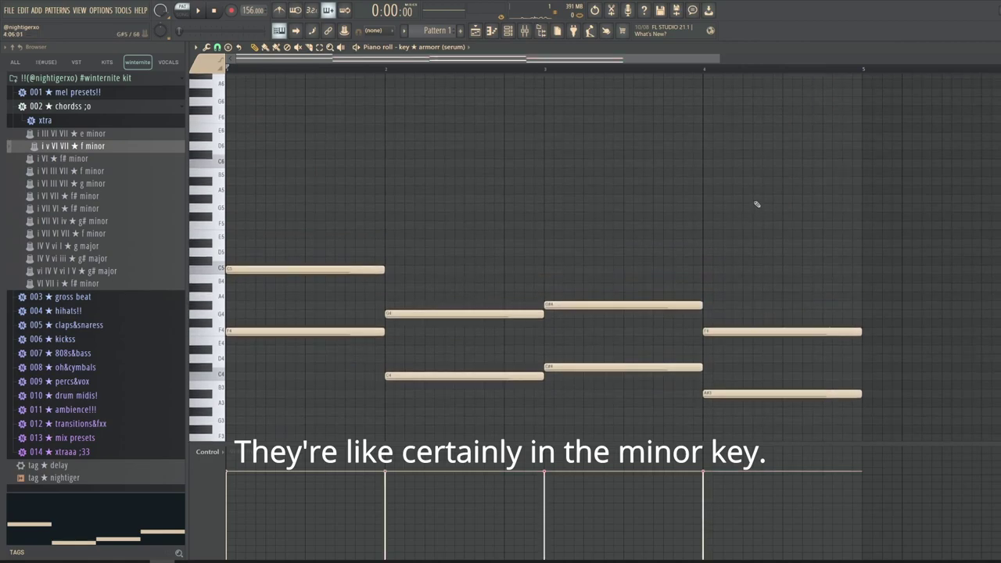
left_click_drag(822, 177, 227, 416)
left_click(394, 282, "ctrl")
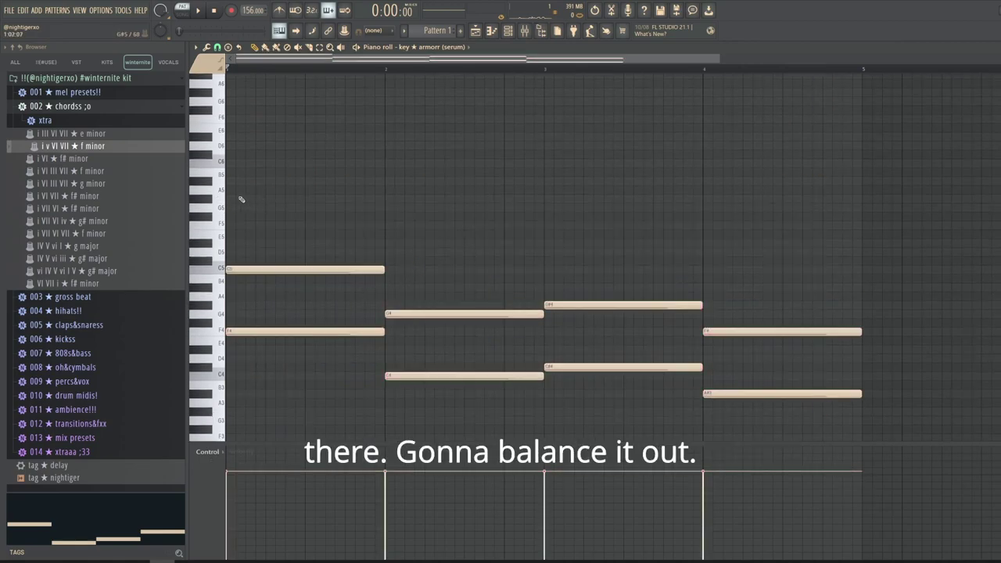
left_click_drag(318, 390, 730, 247)
left_click_drag(781, 418, 457, 435)
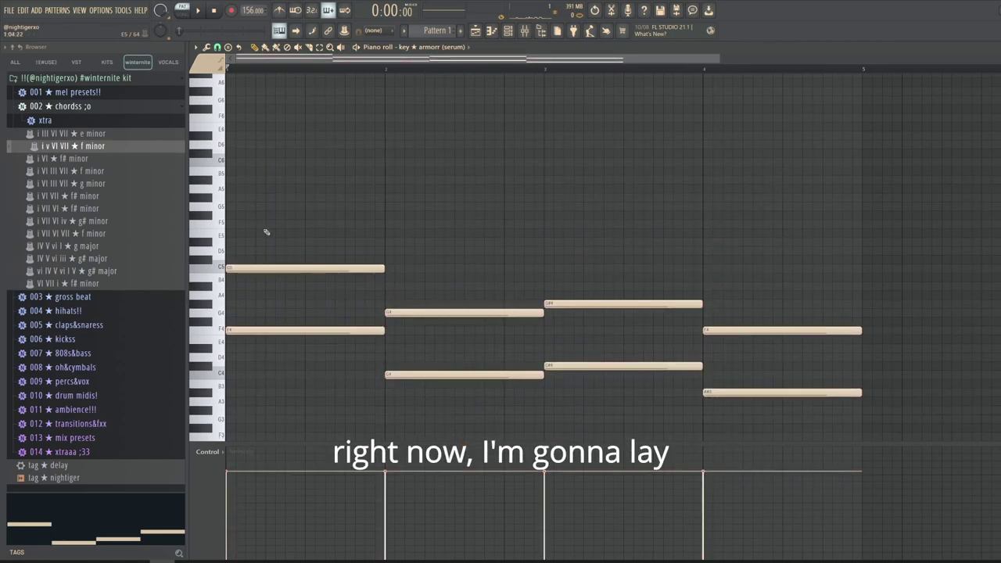
Step: Draw melody notes G#5 and A#5 over the first chord, then G5, D#5 and F5 over the second
left_click(241, 197)
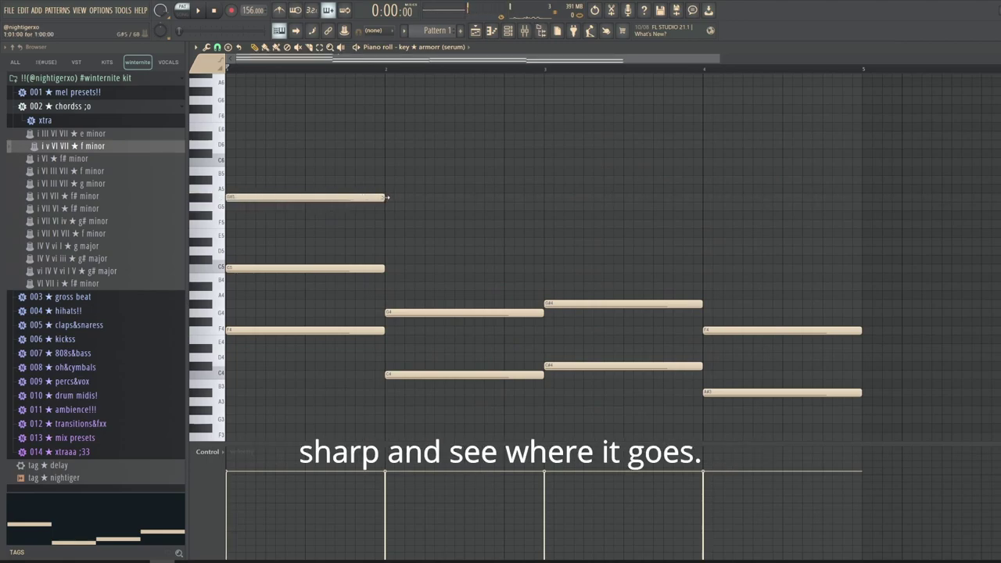
key("space")
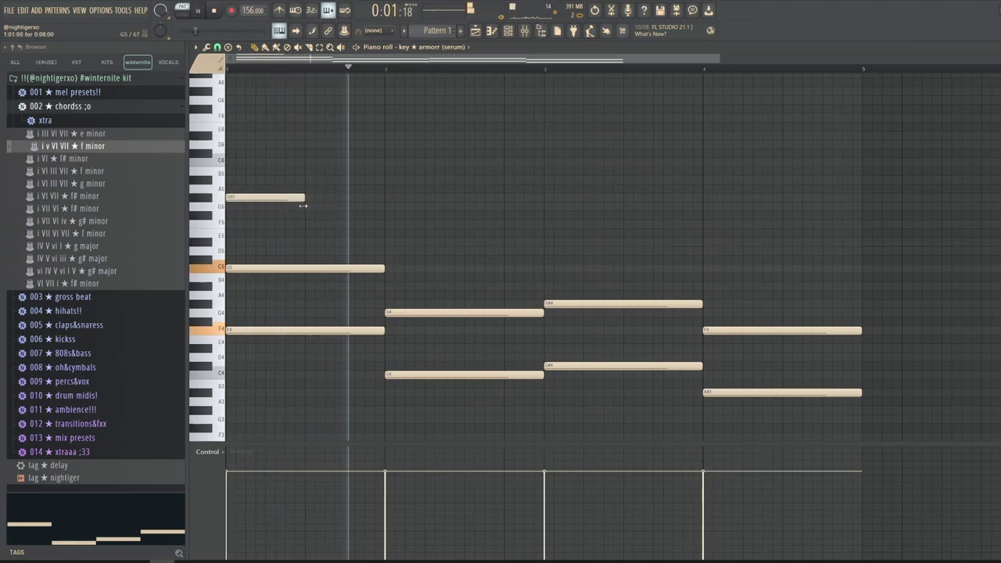
left_click(350, 181)
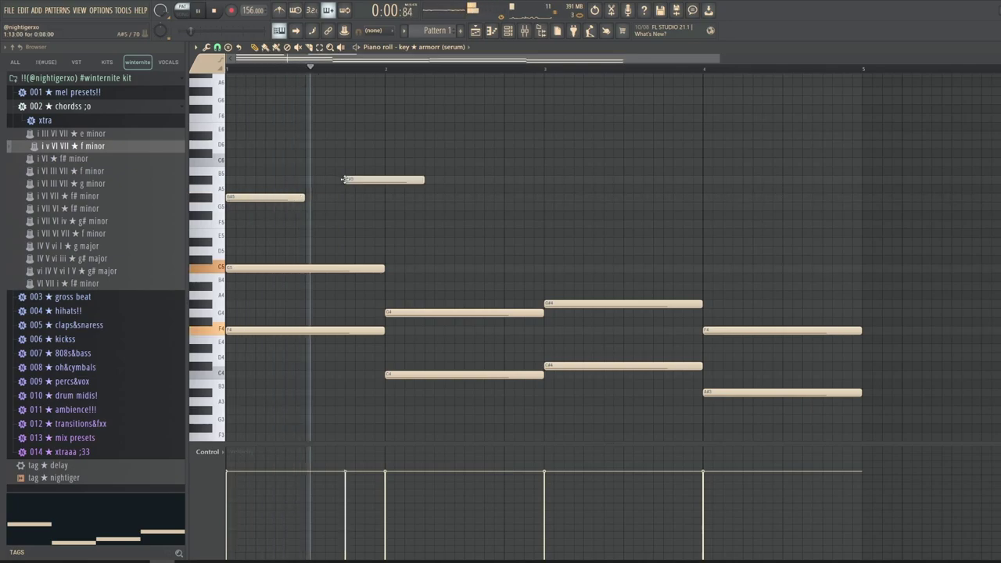
left_click_drag(423, 180, 466, 207)
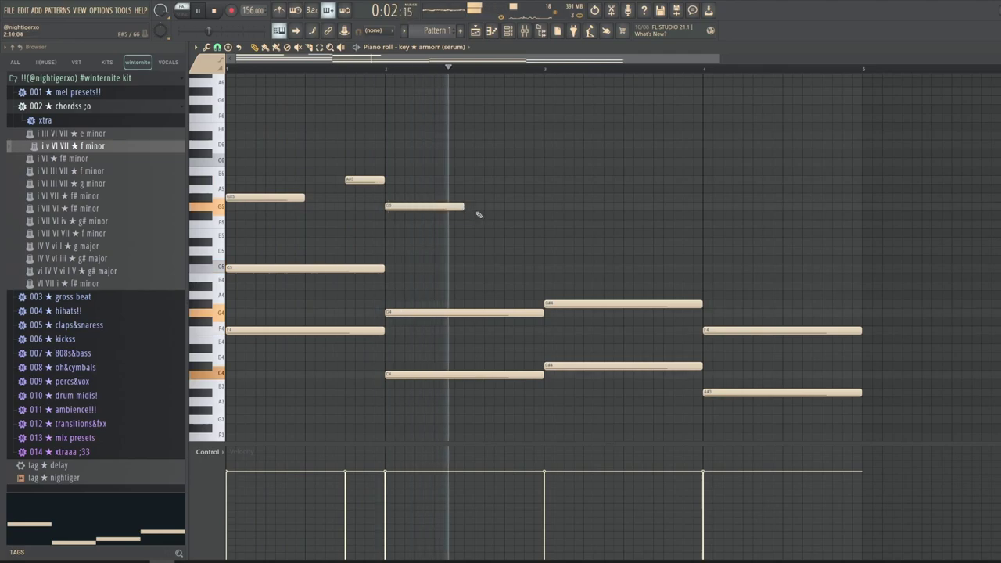
key("space")
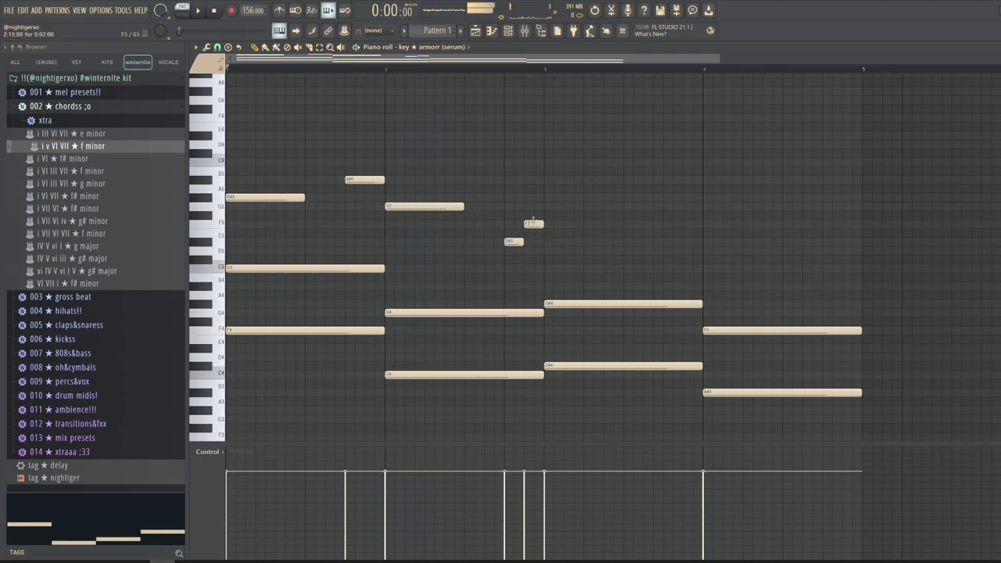
Step: Draw melody notes G5, G#5, G5 and F5 over the third chord, extending the F5 into the fourth bar
key("space")
left_click_drag(561, 206, 582, 207)
left_click(588, 197)
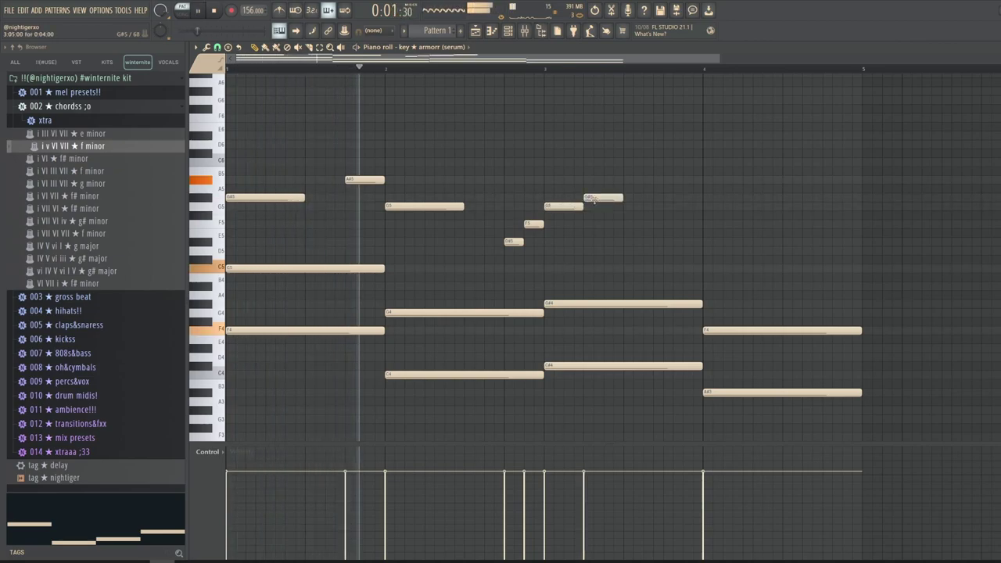
left_click(627, 205)
left_click(669, 224)
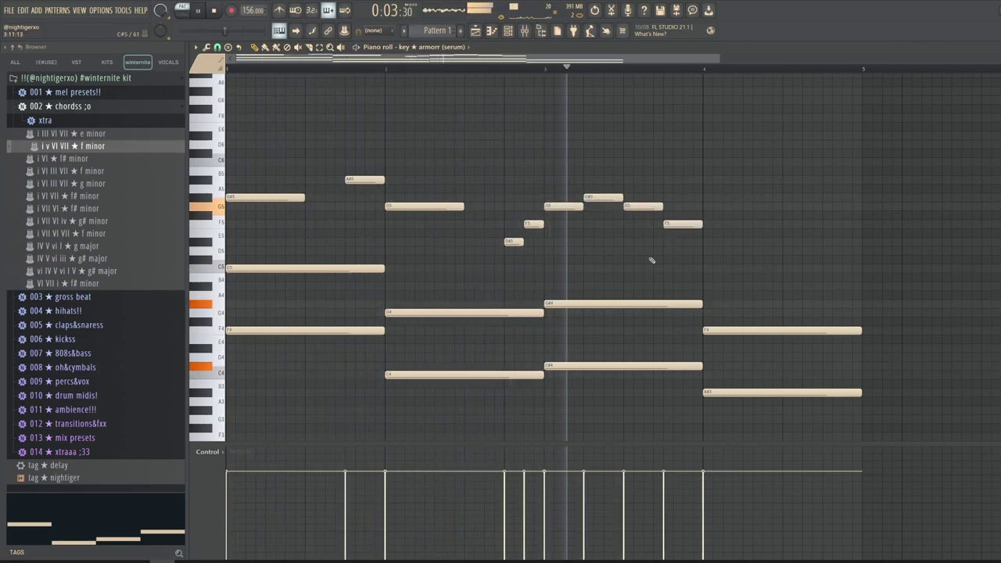
left_click(715, 224)
key("space")
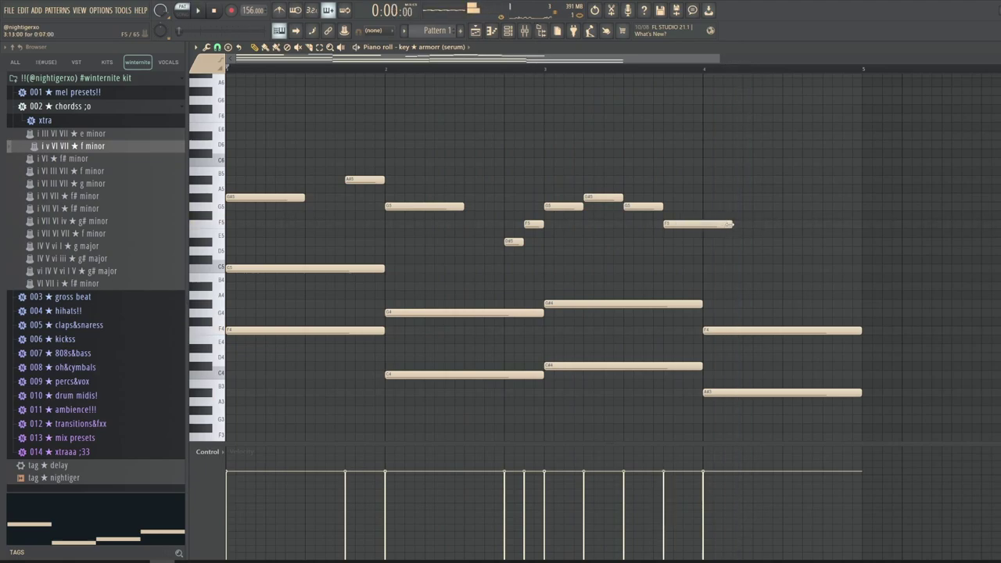
Step: Add a very short A#5 leading into a longer C6 after the held F5 in the fourth bar
key("space")
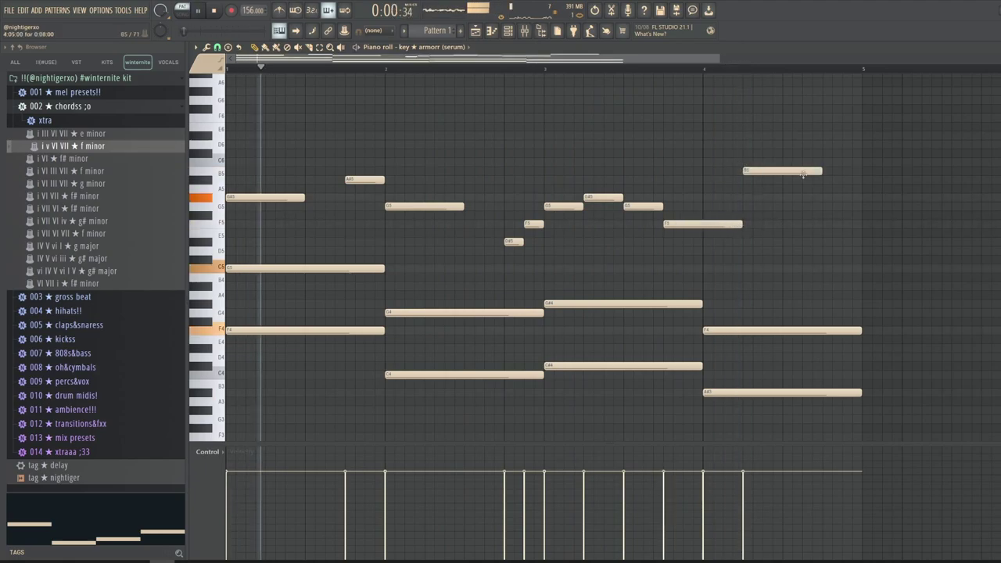
left_click_drag(820, 171, 748, 180)
left_click(752, 161)
scroll(752, 161, "up", 5)
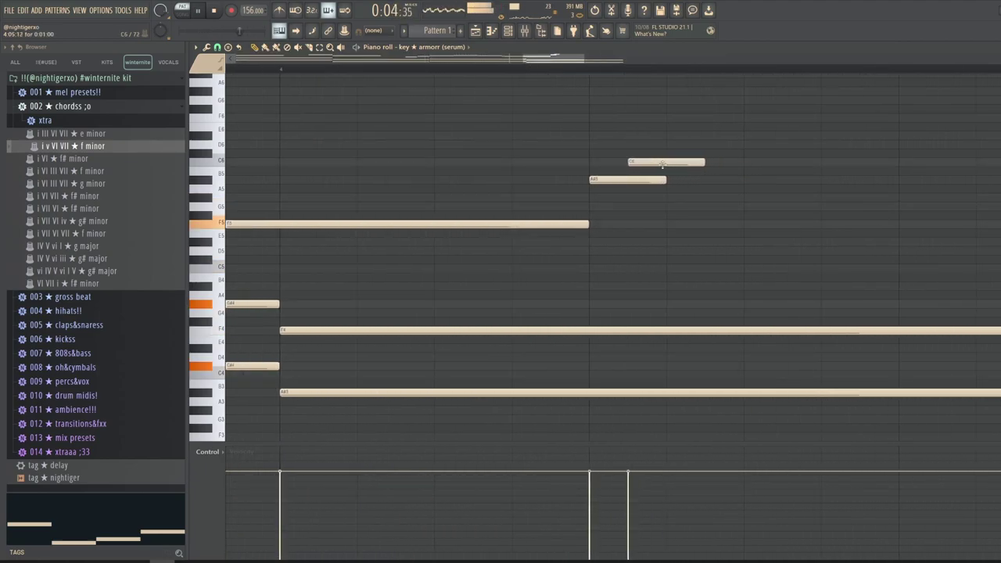
scroll(663, 165, "down", 5)
key("space")
key("space")
left_click_drag(674, 162, 696, 163)
scroll(688, 167, "up", 5)
right_click(789, 168)
scroll(784, 162, "down", 4)
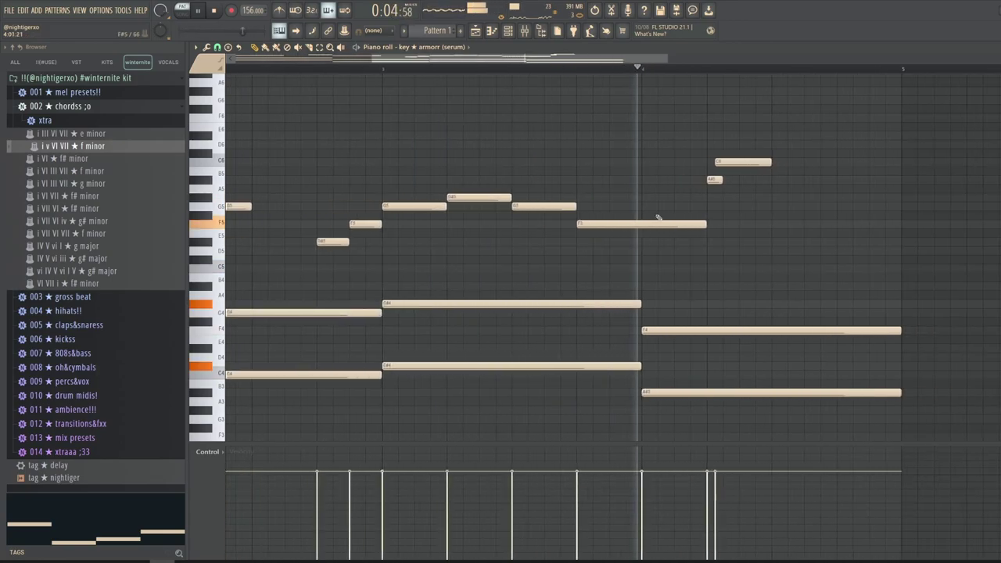
Step: Finish the fourth bar's melody with an A#5 followed by a G#5, checking it against playback
key("space")
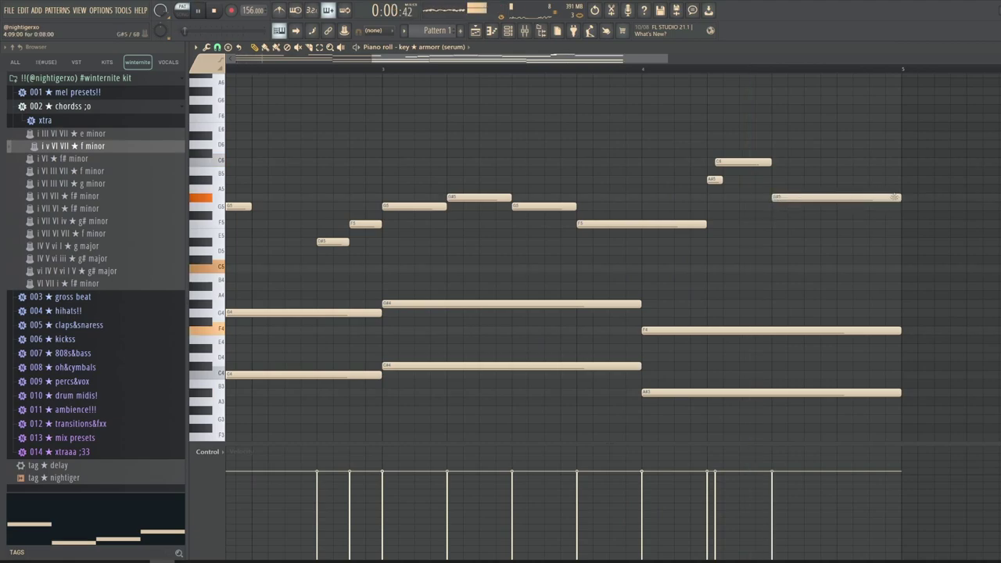
left_click_drag(828, 179, 829, 179)
key("space")
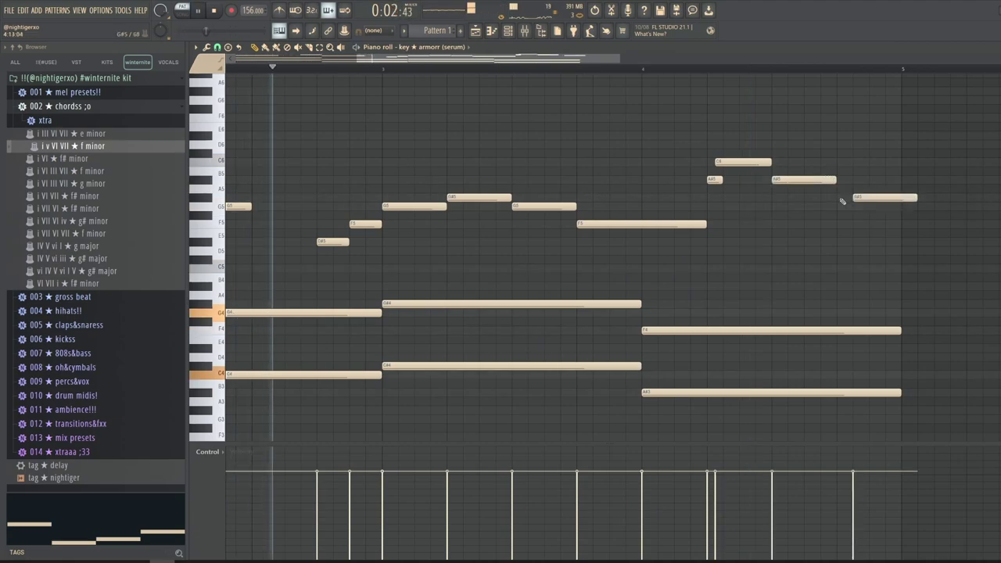
scroll(678, 188, "down", 2)
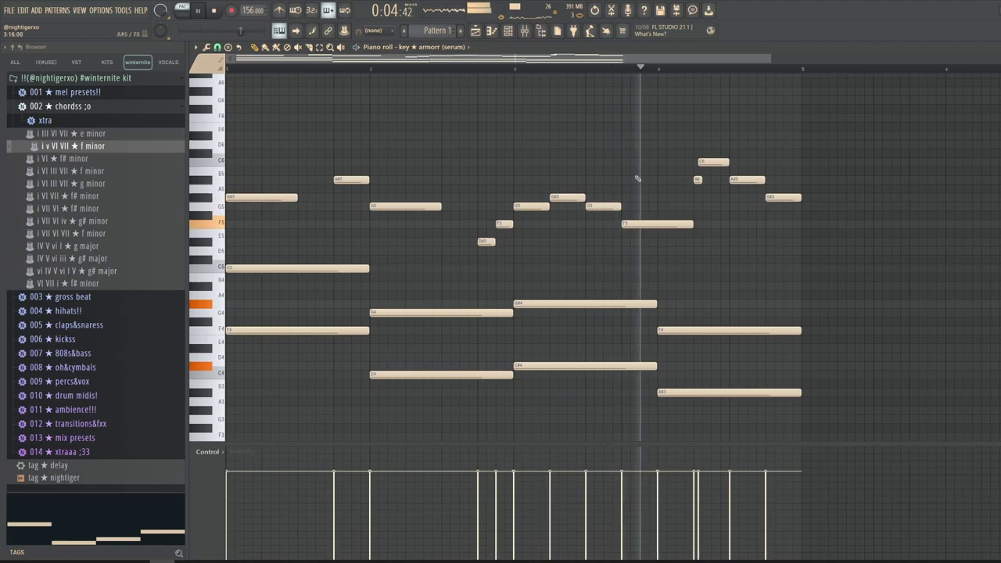
Step: Open the key ★ armorr instrument from the channel rack and lower the melody's last note to G5
key("F6")
left_click(471, 310)
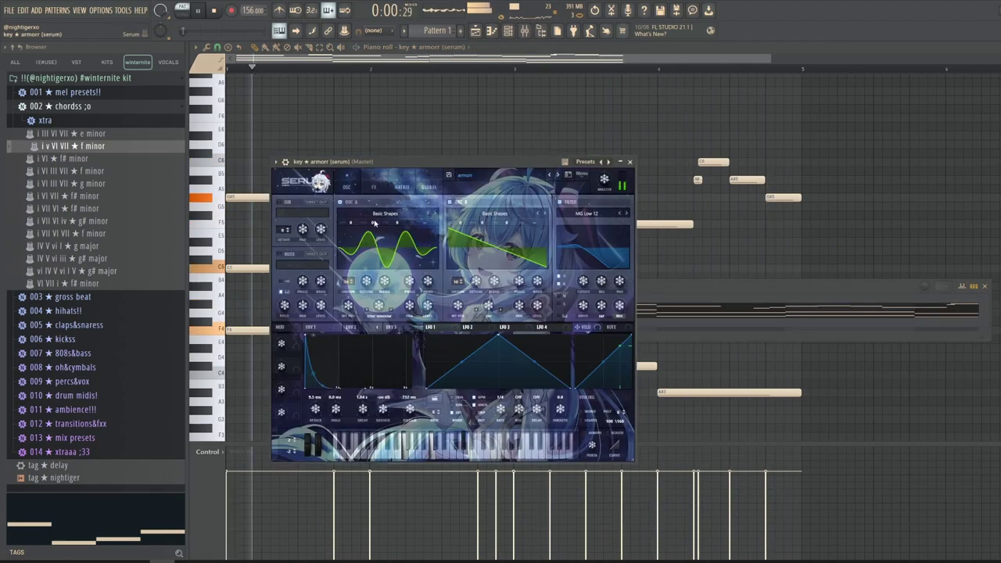
key("space")
left_click(784, 197)
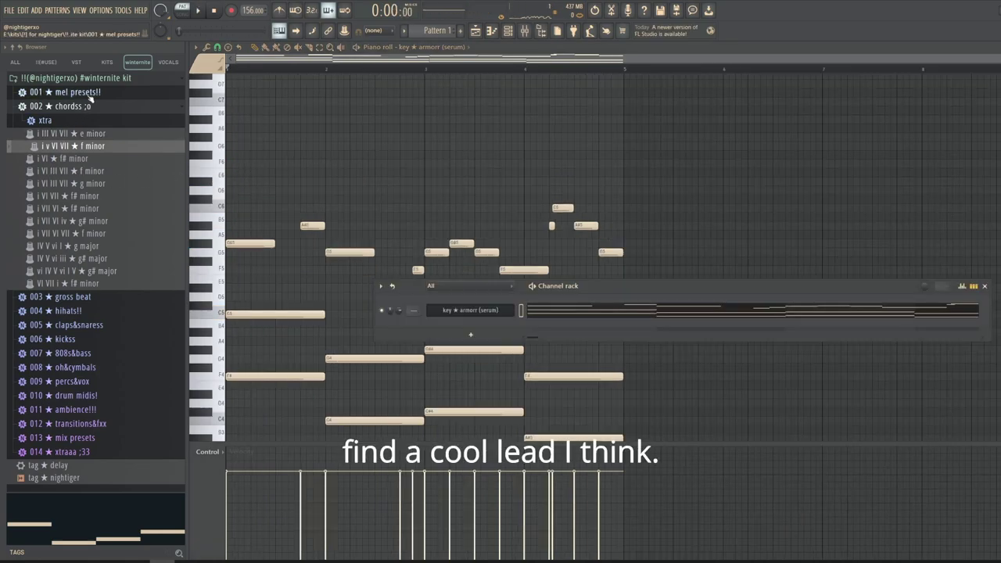
Step: Browse the kit's melody presets for a pad and load the Spire preset "pad ★ heavens (spire)"
left_click(91, 94)
left_click(66, 133)
scroll(78, 200, "down", 5)
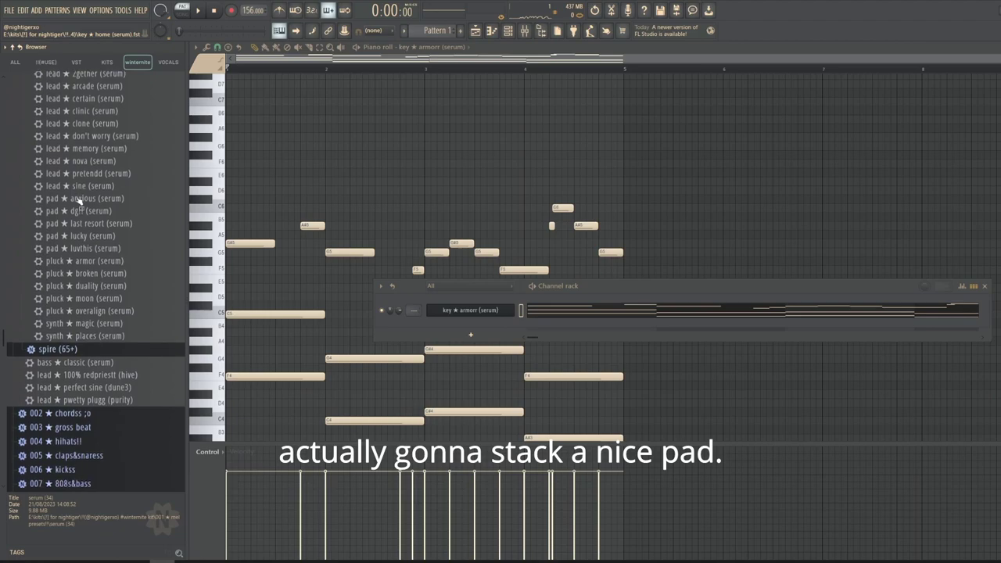
left_click(79, 198)
Step: Duplicate the four-bar chords and melody in the key ★ armorr piano roll to make eight bars
scroll(79, 200, "up", 6)
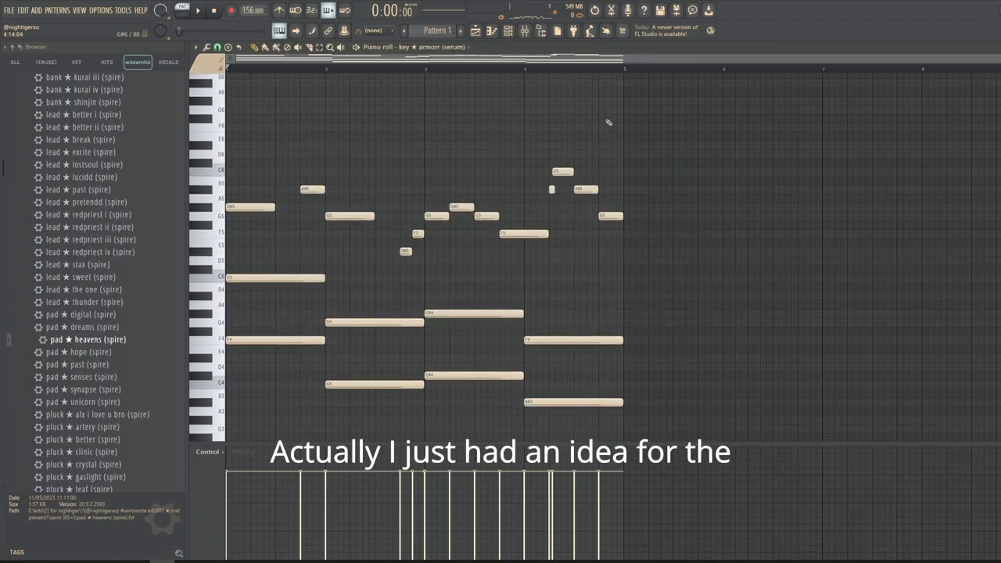
key("ctrl+b")
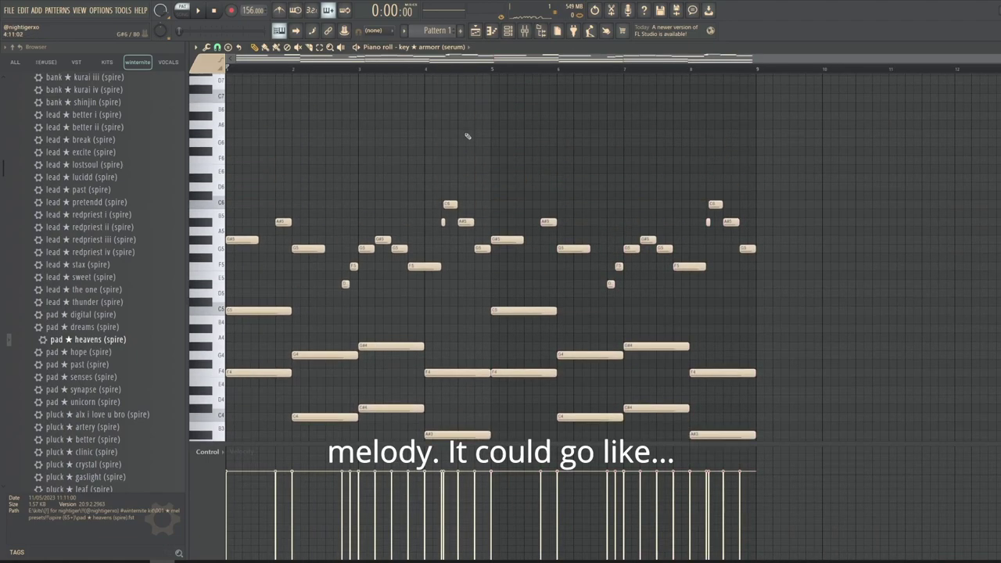
Step: Rewrite the end of the fourth bar's melody as D#5, F5 and C5, checking it against playback
scroll(464, 133, "up", 3)
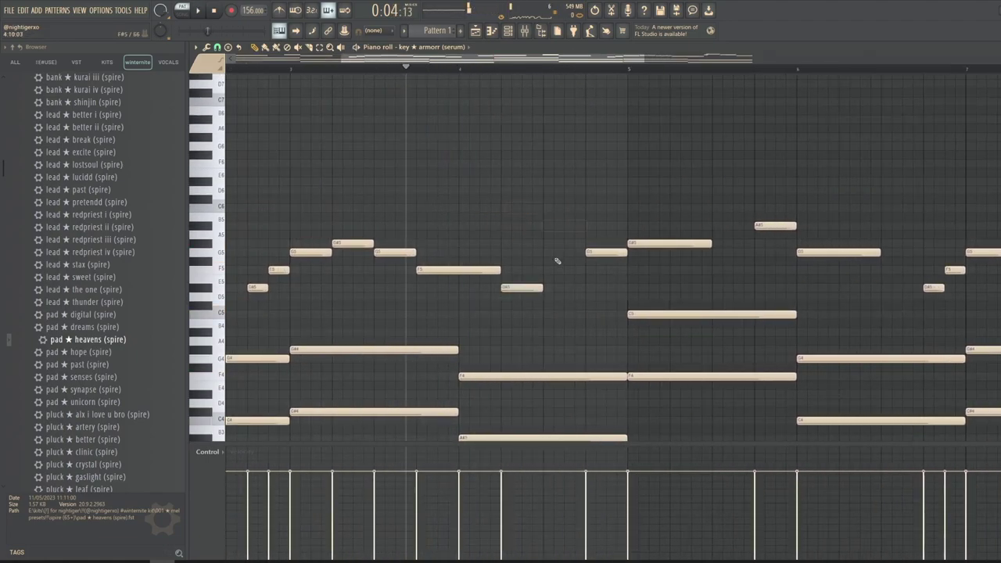
scroll(599, 269, "down", 3)
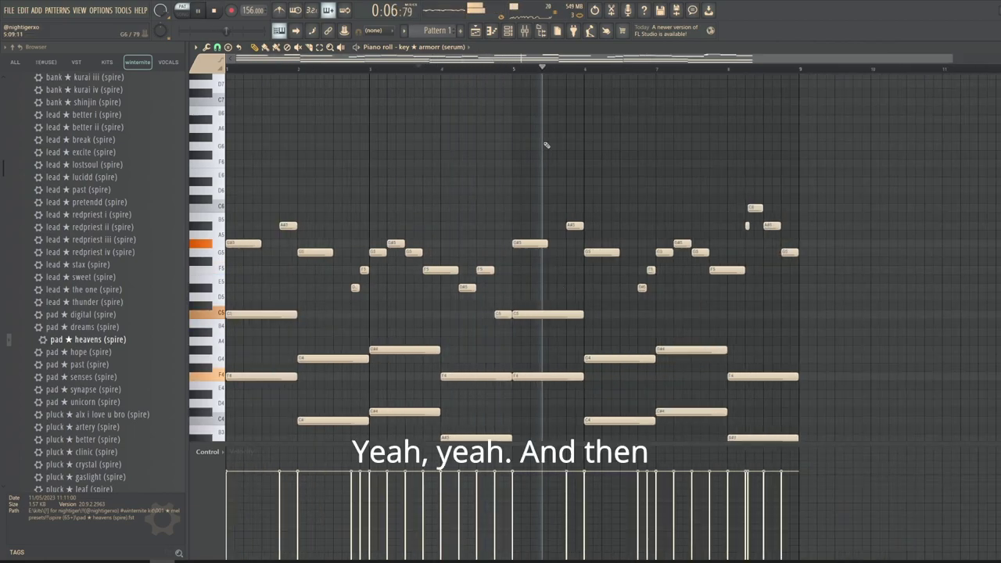
Step: Copy all the key ★ armorr notes into the pad ★ heavens piano roll, align them to the first bar and play them
left_click(461, 49)
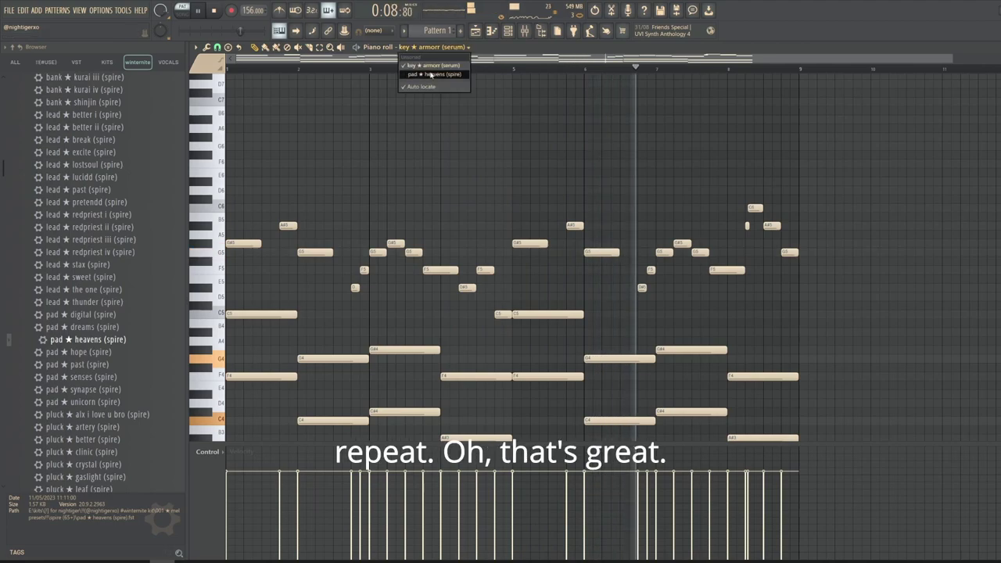
key("space")
left_click(443, 49)
left_click(440, 76)
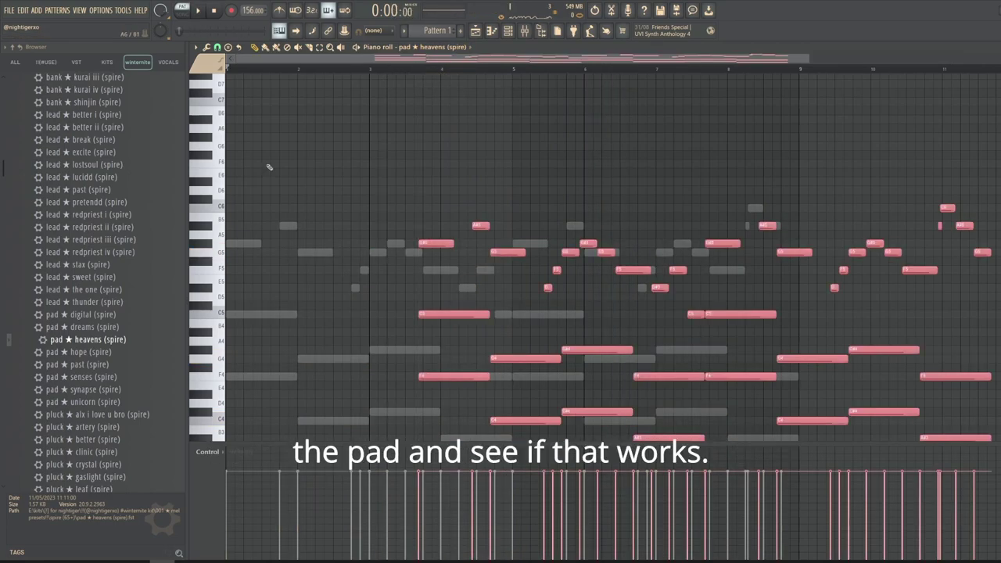
left_click_drag(436, 244, 244, 244)
key("space")
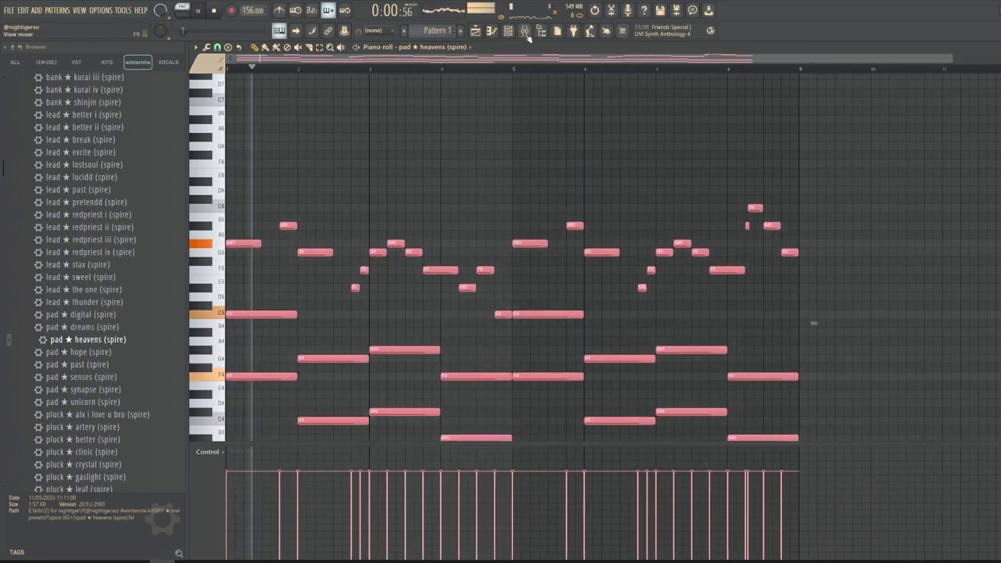
Step: Raise all the pad notes by an octave, replace its preset with "pad ★ dg!! (serum)" and audition it
key("space")
left_click(508, 31)
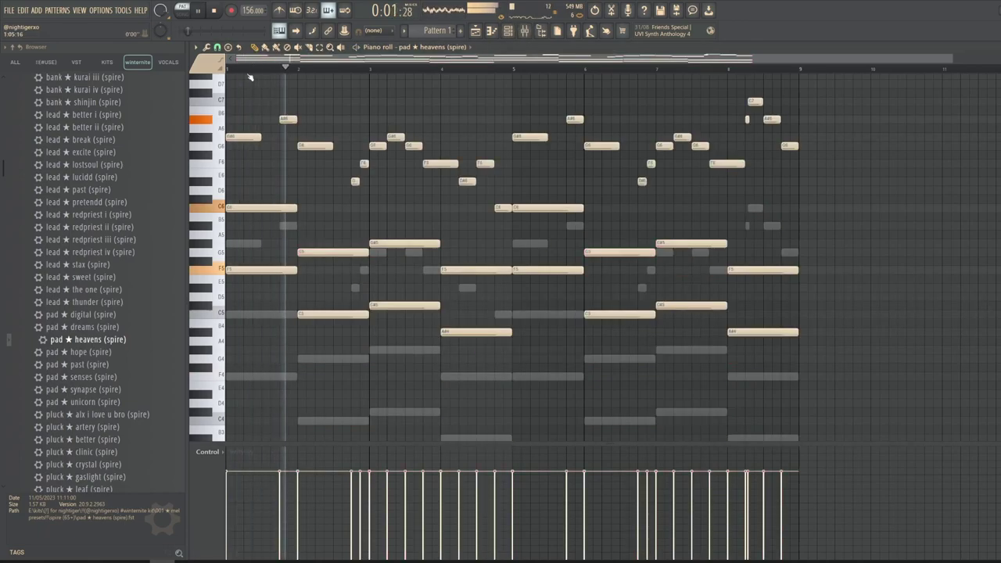
left_click(214, 13)
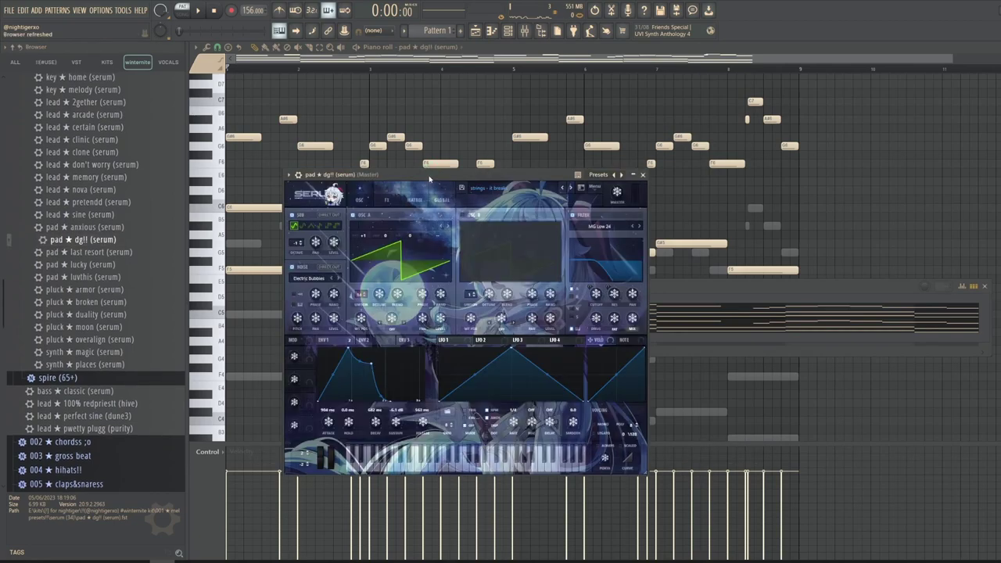
key("space")
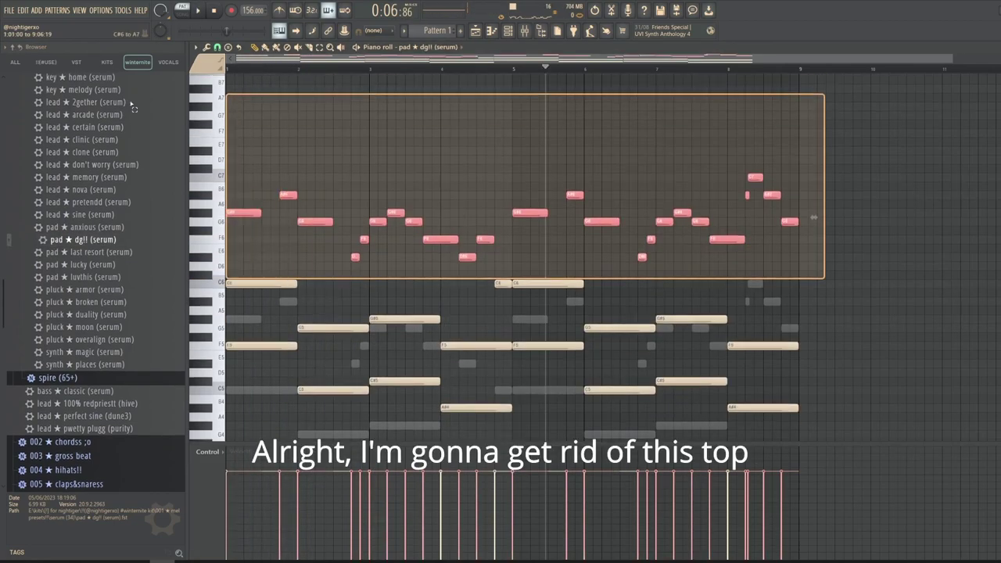
Step: Replace the pad's top melody with long G#6, G6 and A#6 notes in both four-bar halves, holding each A#6 for two bars
key("Delete")
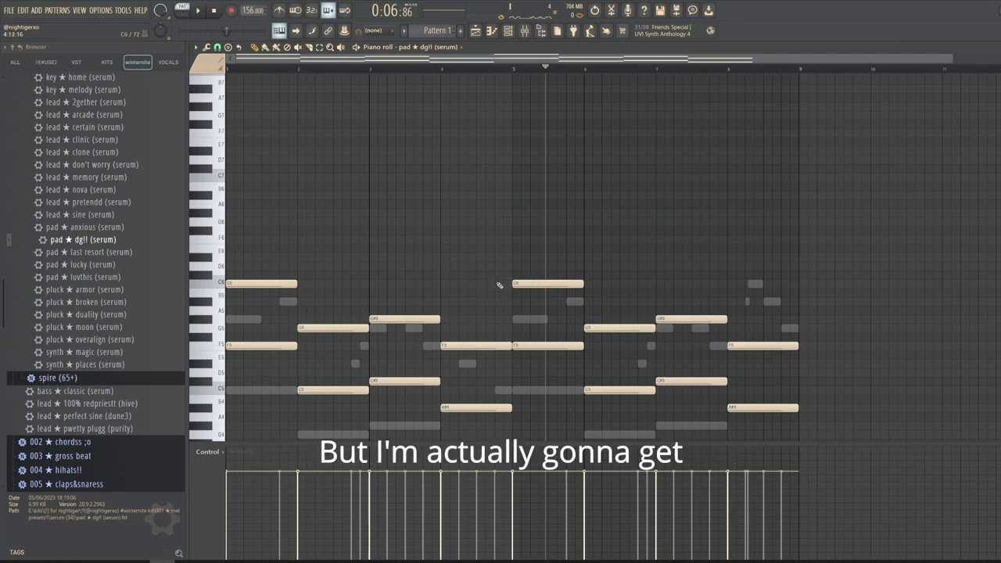
left_click_drag(236, 207, 213, 215)
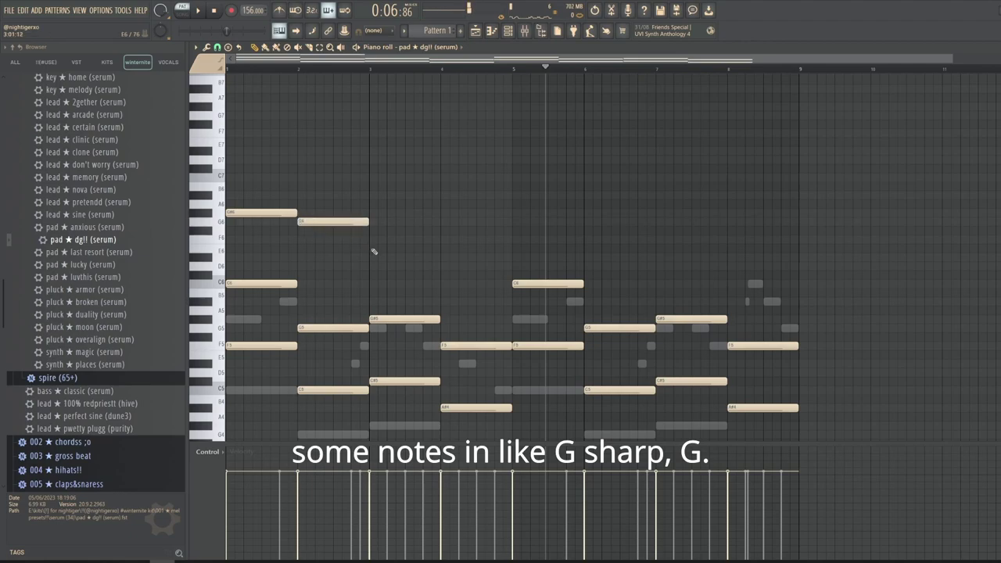
key("space")
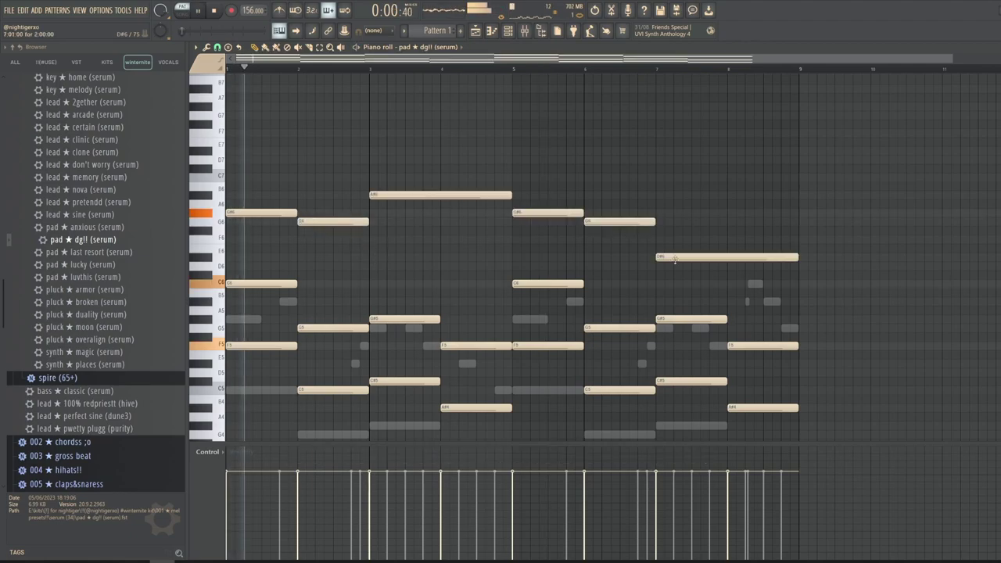
left_click_drag(676, 258, 677, 195)
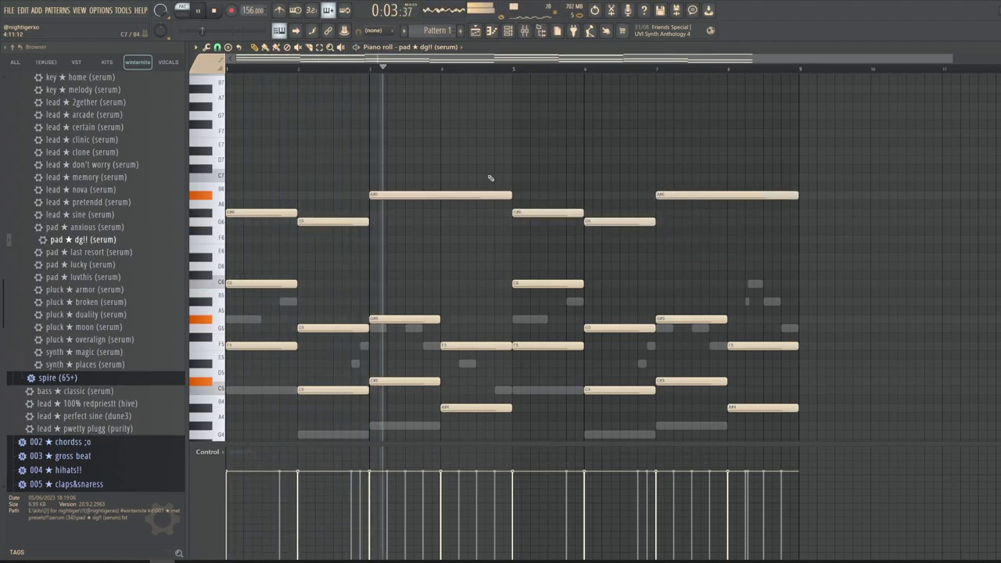
Step: Add the preset "lead ★ clinic (serum)" as a new channel and open its piano roll
left_click(508, 31)
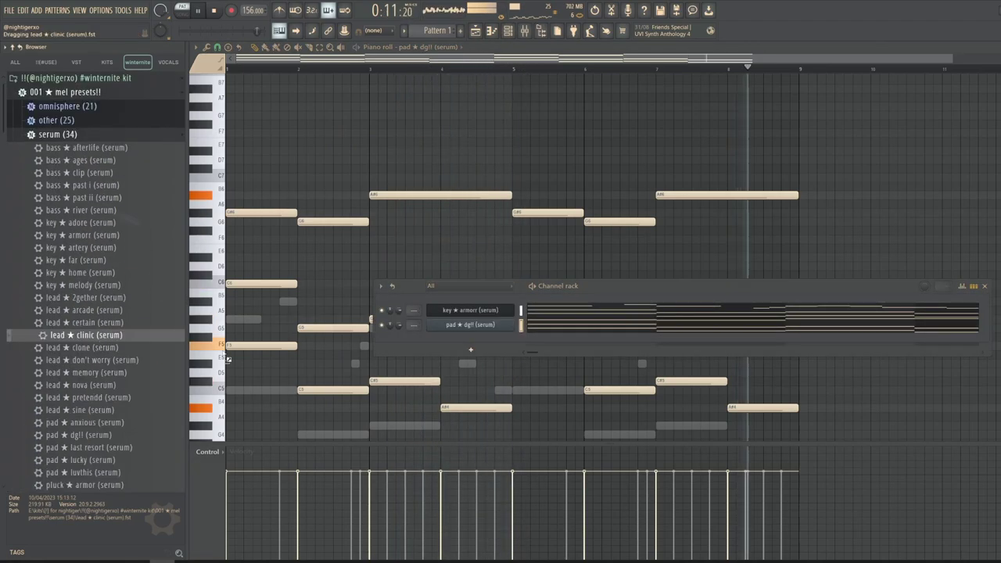
left_click_drag(86, 335, 472, 350)
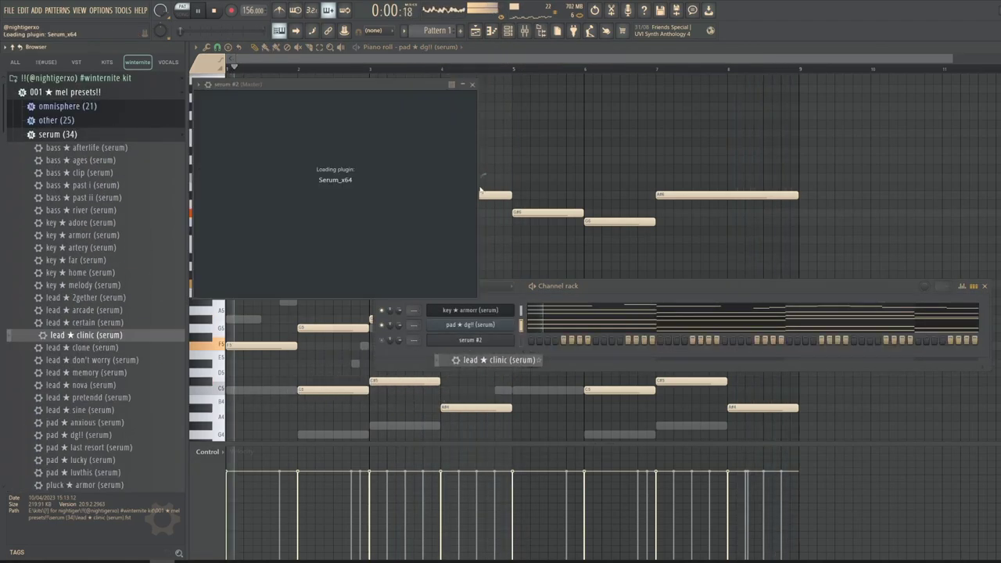
left_click(446, 49)
left_click(447, 84)
key("space")
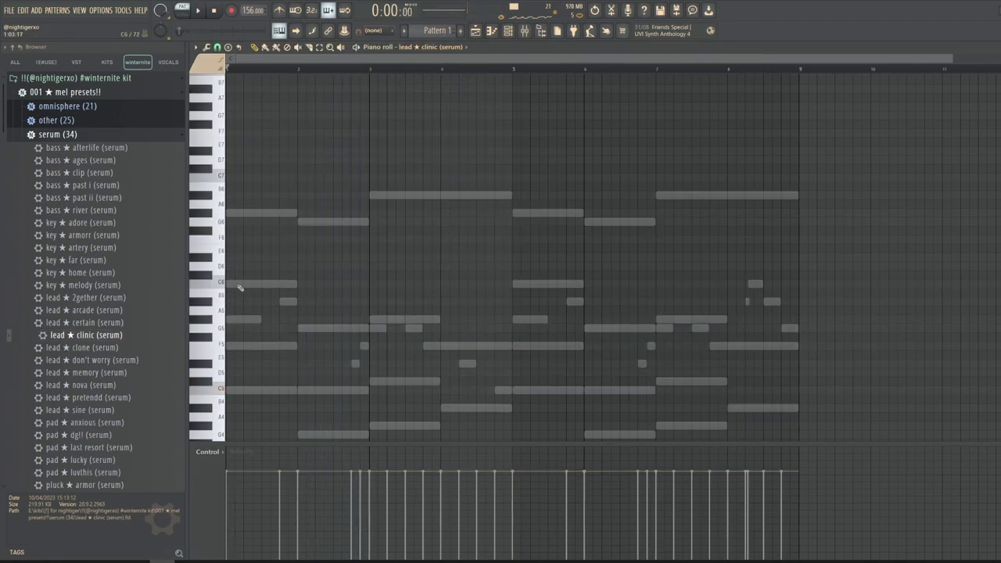
Step: Place a short G#5, G5, G#5, D#5 run at the start of bar one in the lead's piano roll, checking it against playback
left_click(238, 285)
right_click(246, 288)
key("space")
key("space")
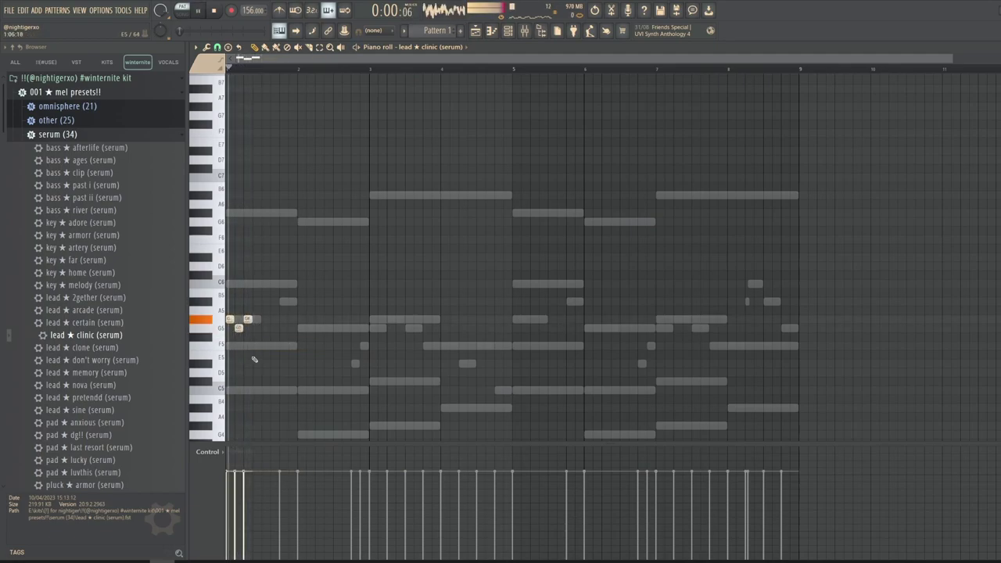
key("space")
right_click(261, 373)
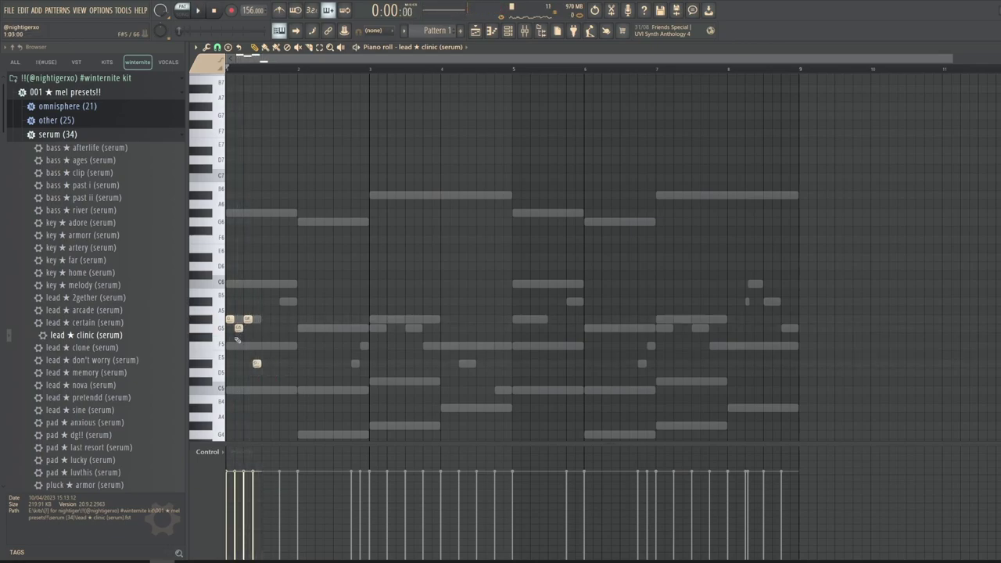
key("space")
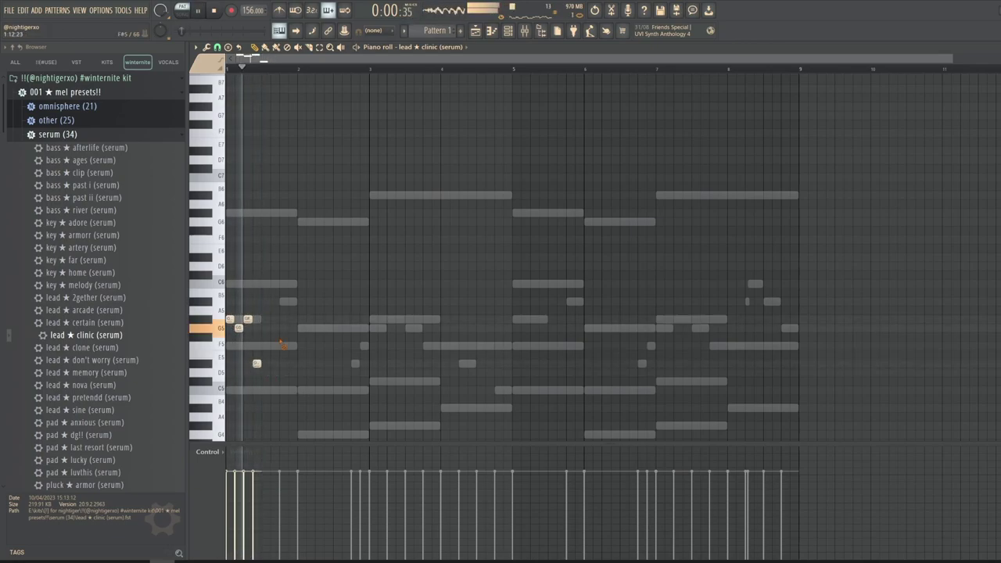
key("space")
key("space")
Step: Repeat the lead's short-note run to fill two bars, leaving out the G#5 that opens the second run of each bar
key("ctrl+b")
right_click(266, 319)
key("ctrl+b")
key("ctrl+d")
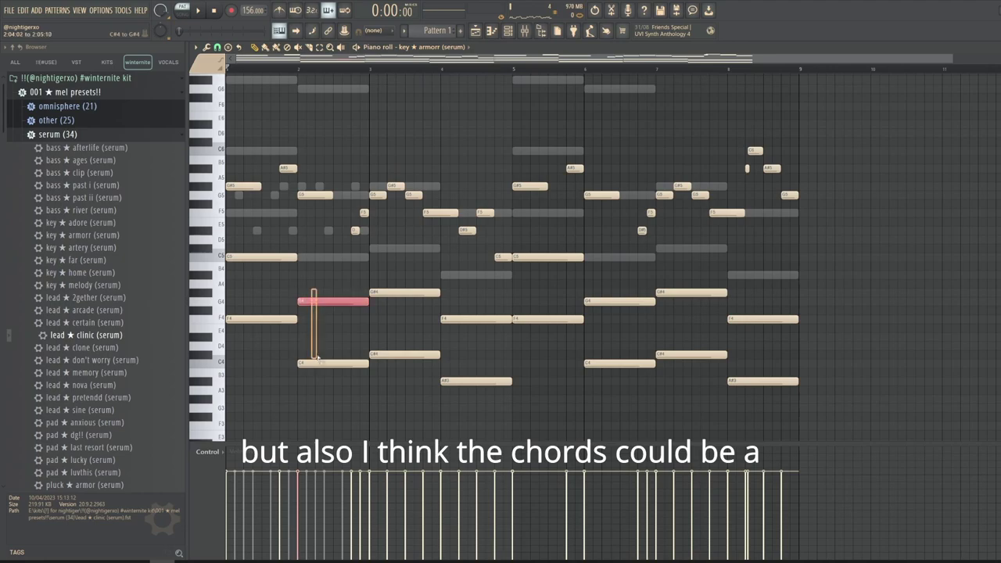
Step: In key ★ armorr, extend the first and third chords of each four-bar half by one beat and start the following chords a beat later
left_click_drag(483, 391, 461, 321)
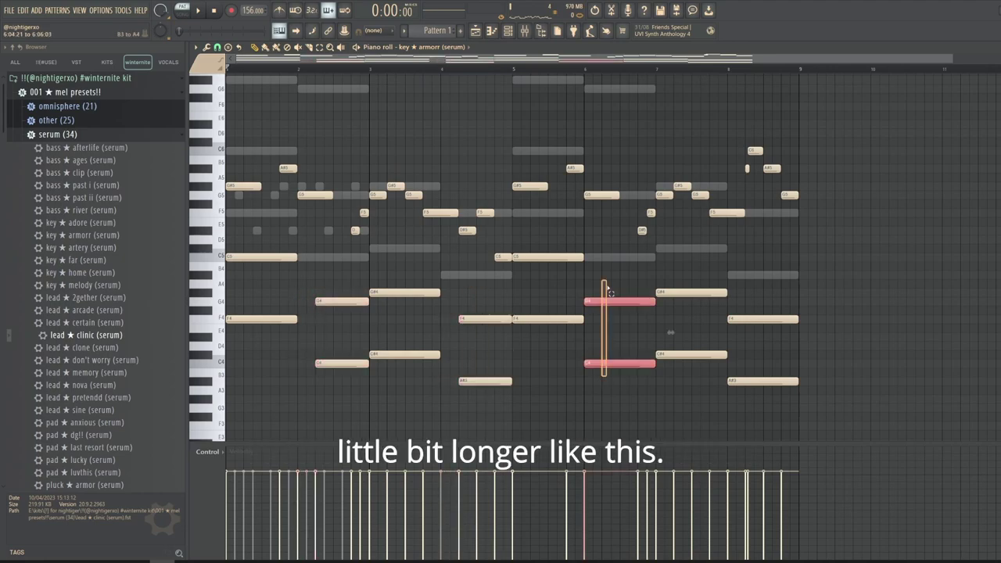
left_click_drag(440, 292, 460, 292)
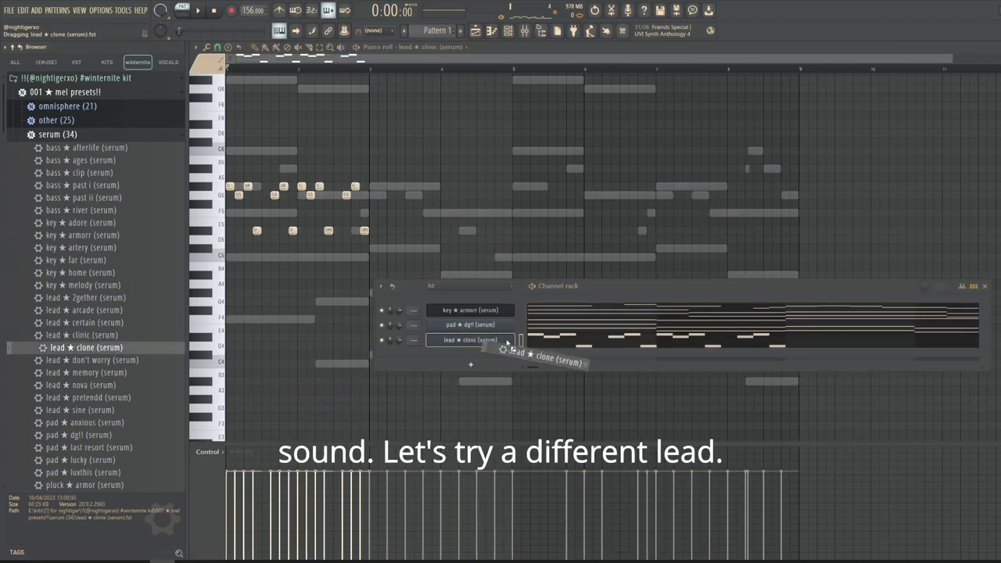
Step: Replace the lead ★ clinic channel's preset with "lead ★ clone (serum)" and close its plugin window
left_click(514, 346)
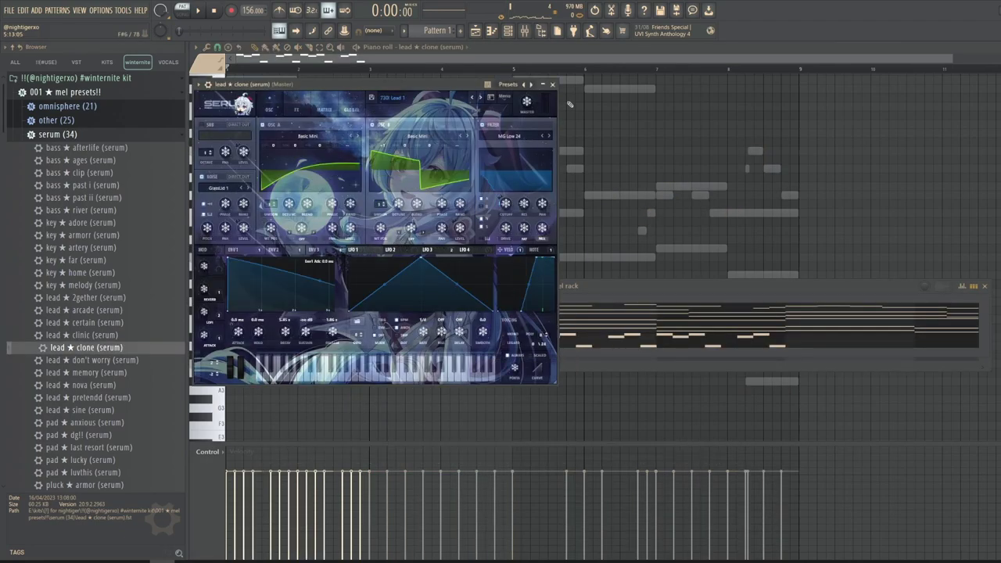
left_click(553, 85)
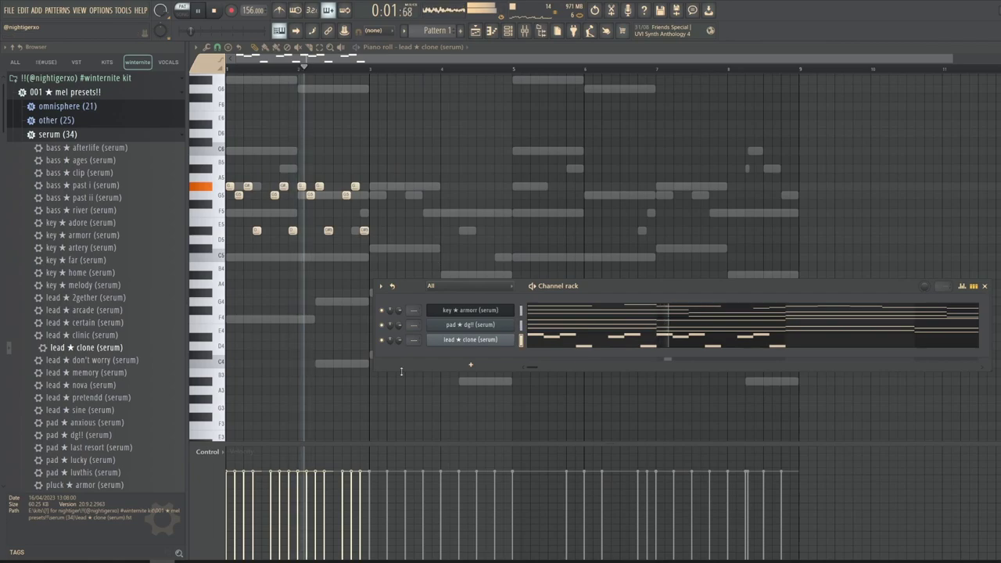
Step: Raise the lead ★ clone notes by an octave and set its Serum master volume to 65%
right_click(402, 343)
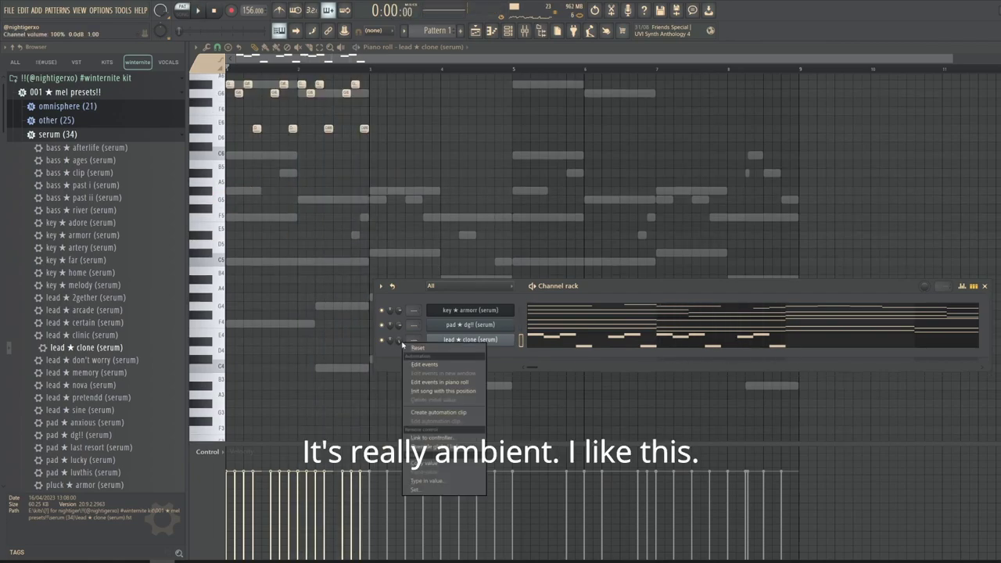
left_click(459, 340)
key("space")
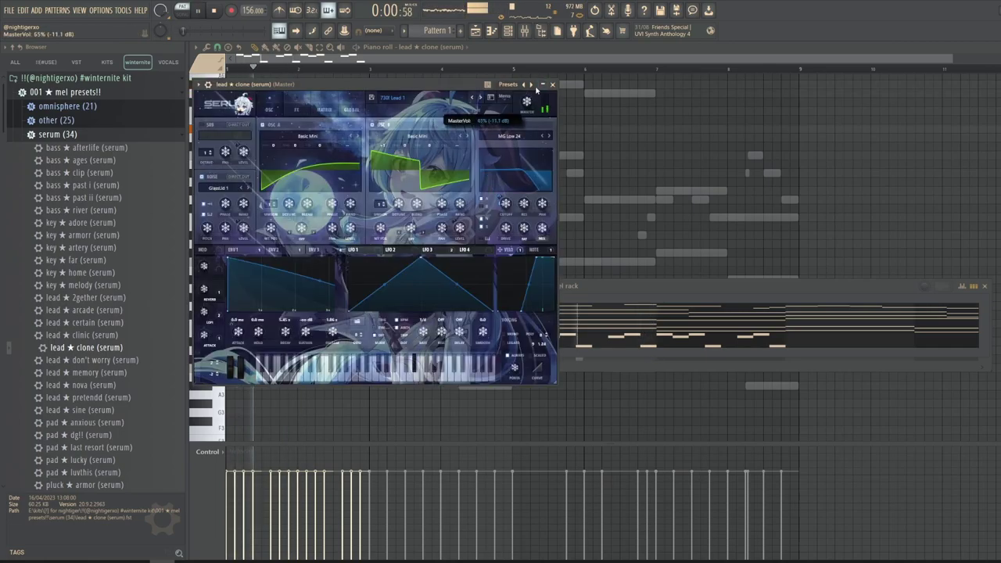
left_click(552, 84)
Step: Duplicate the two-bar lead pattern to fill eight bars, with the last note of every two bars at D#7
key("ctrl+b")
key("ctrl+d")
key("ctrl+b")
key("ctrl+d")
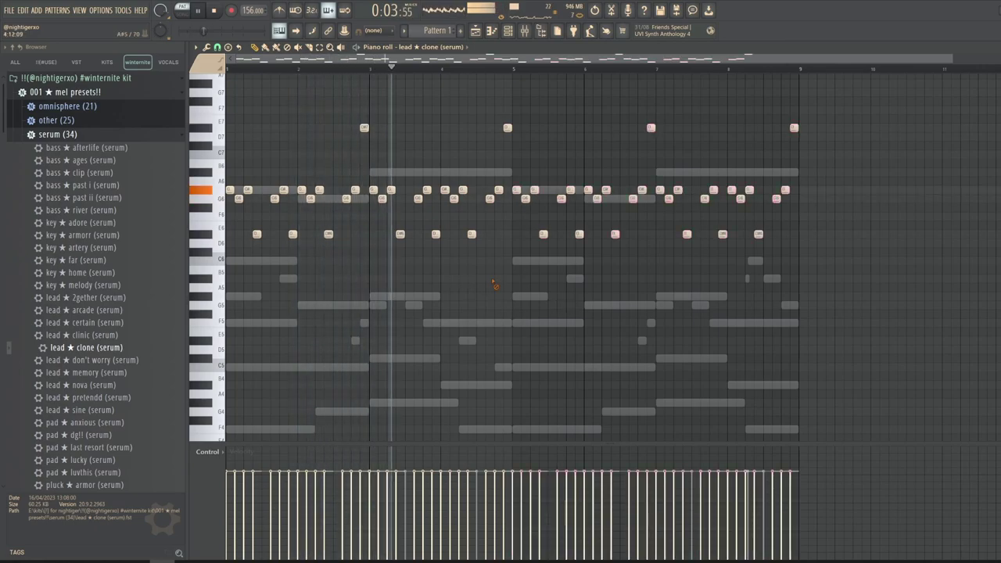
Step: Change the lead's fourth-bar ending to C#7, C7 and F6, and repeat that ending in the eighth bar
right_click(507, 129)
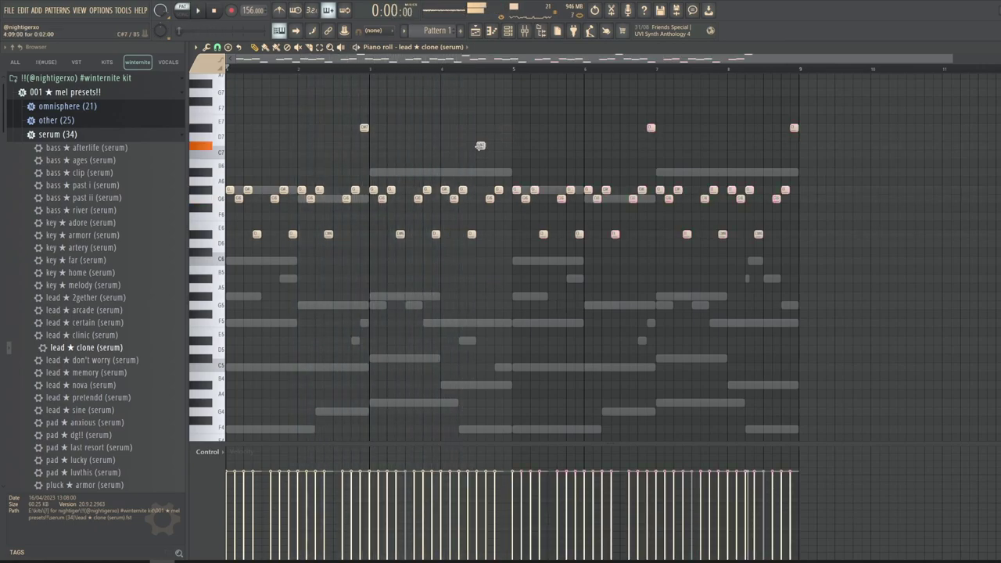
key("space")
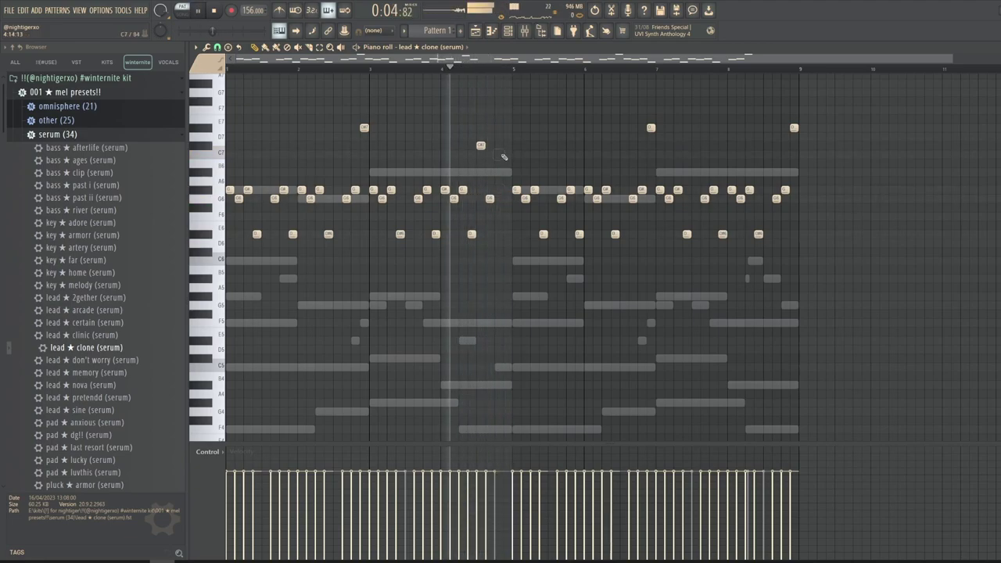
left_click(498, 153)
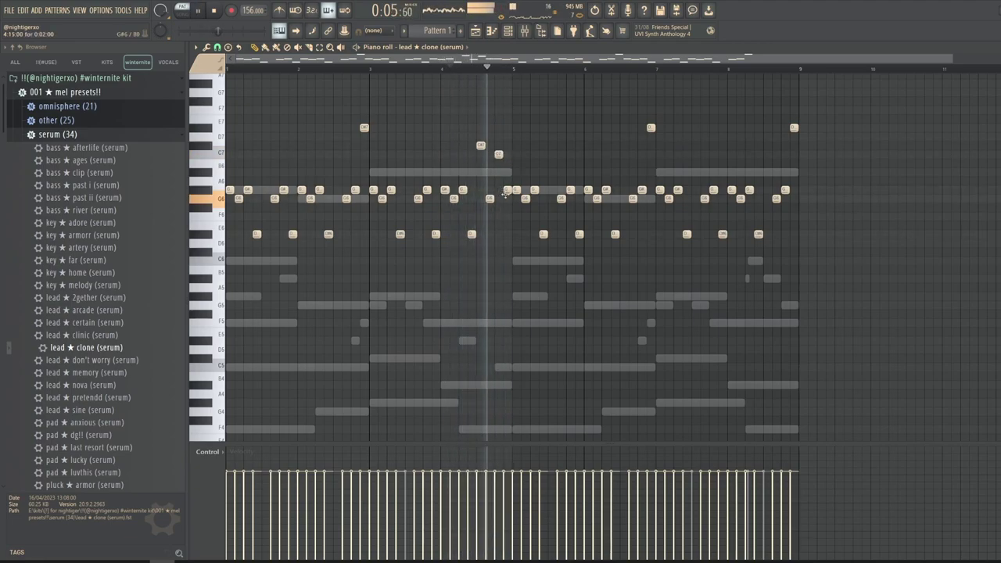
left_click(507, 216)
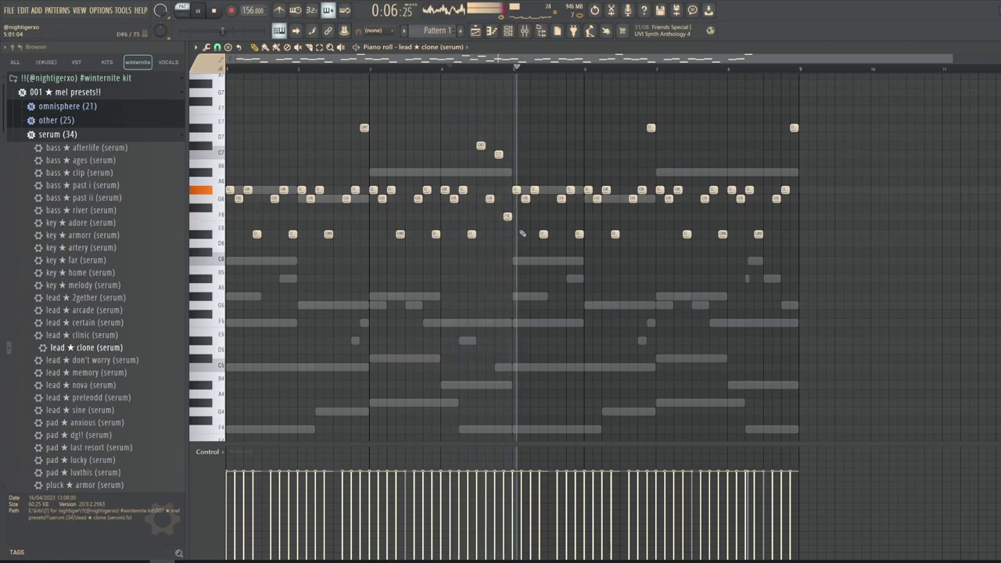
left_click_drag(852, 306, 519, 106)
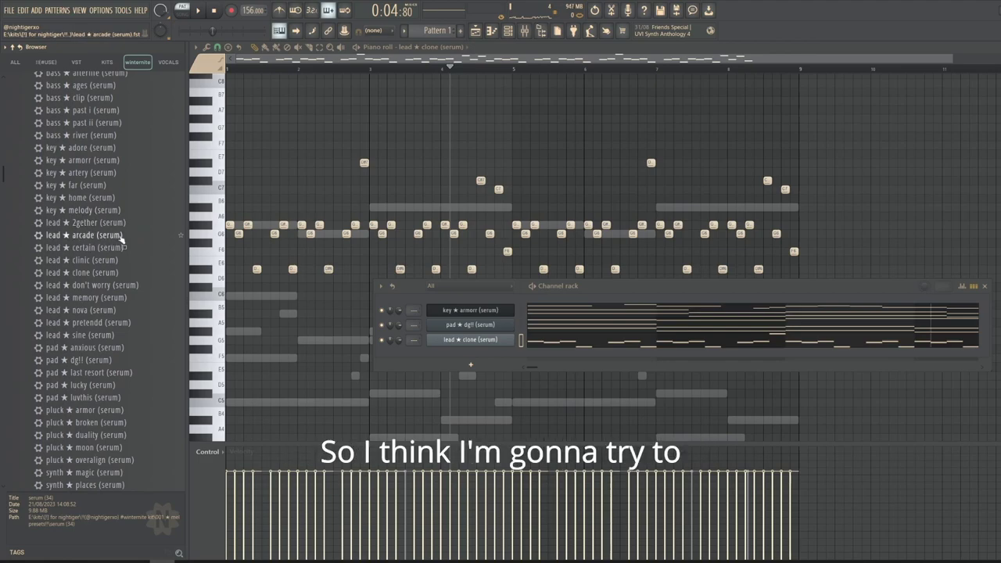
Step: Browse the kit's melody presets and add "lead ★ pwetty plugg (purity)" as a new channel
scroll(81, 237, "down", 2)
scroll(80, 237, "up", 4)
left_click(80, 136)
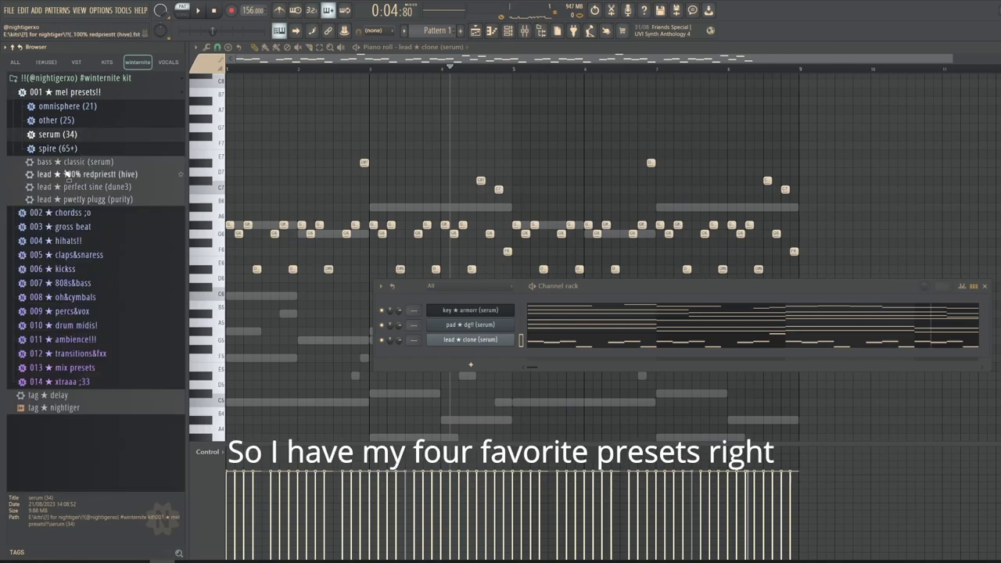
left_click(56, 200)
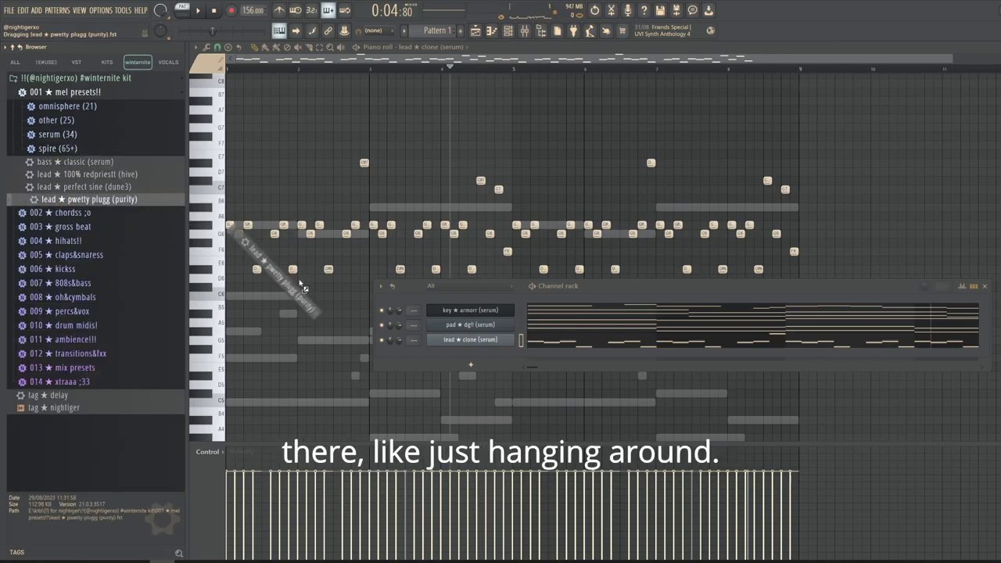
left_click_drag(305, 291, 430, 369)
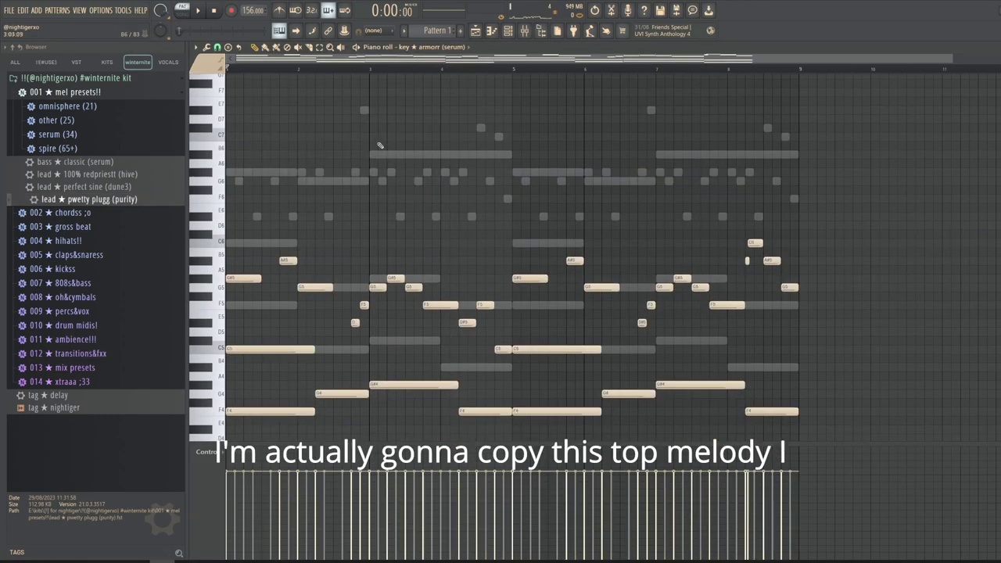
Step: Copy the top melody notes of key ★ armorr into the piano roll of lead ★ pwetty plugg (purity)
scroll(380, 149, "down", 2)
mouse_move(849, 123)
left_mouse_down()
mouse_move(195, 267)
mouse_move(163, 308)
left_mouse_up()
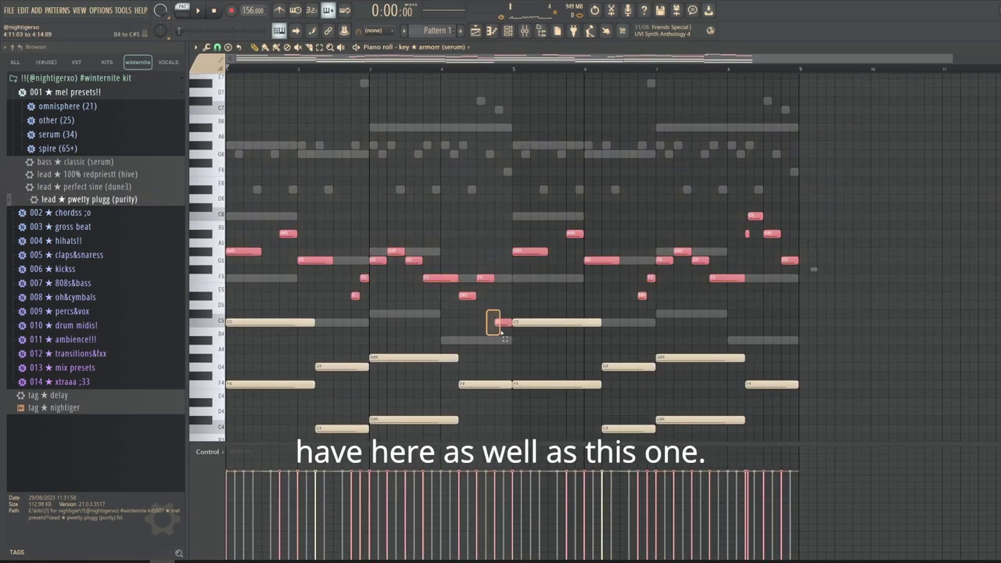
left_click_drag(501, 332, 501, 332)
key("space")
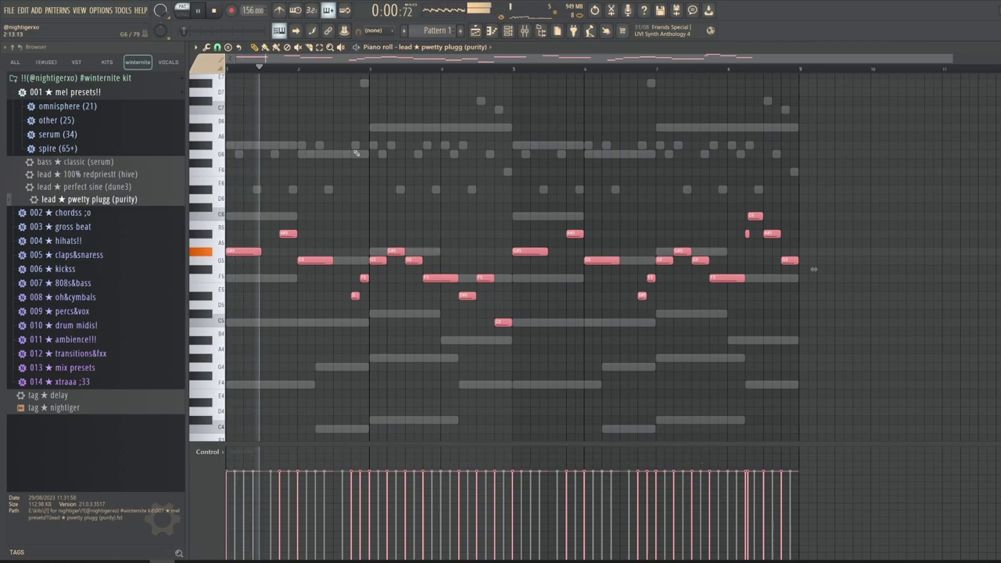
left_click(357, 151, "ctrl")
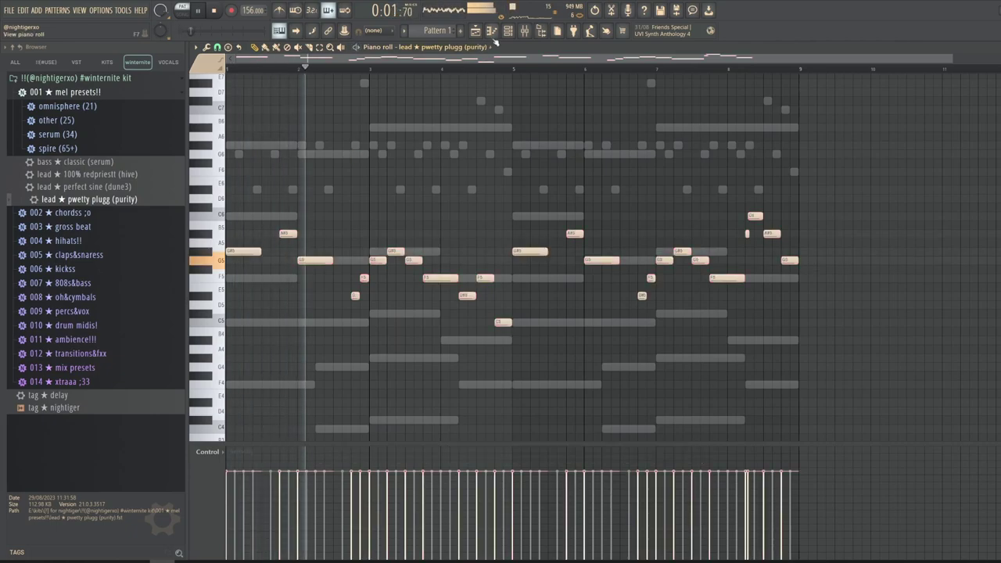
Step: Add the key ★ far (serum) preset with a copy of all key ★ armorr notes and set its Serum master volume to 63%
left_click(507, 32)
right_click(462, 148)
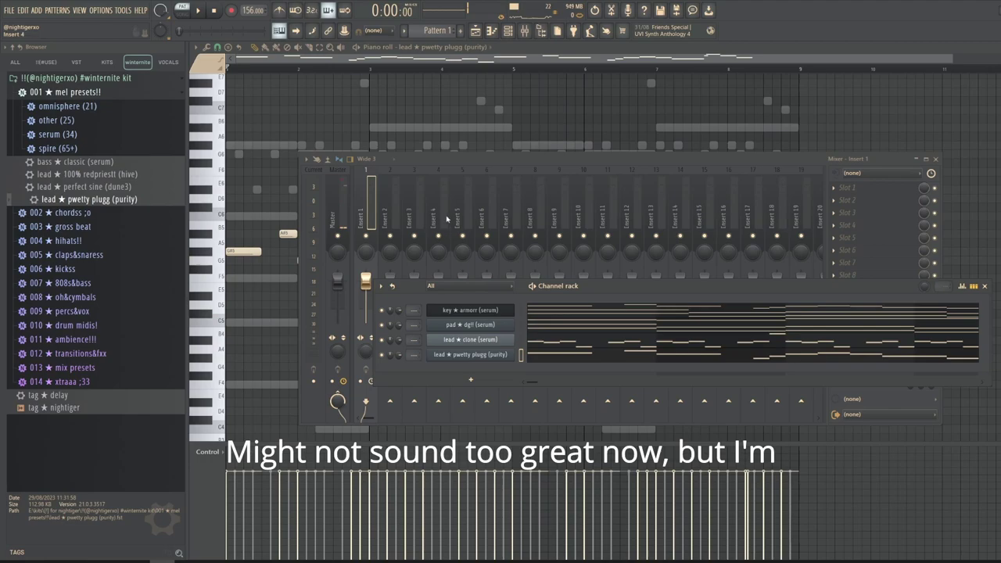
right_click(479, 127)
left_click(471, 48)
left_click(478, 46)
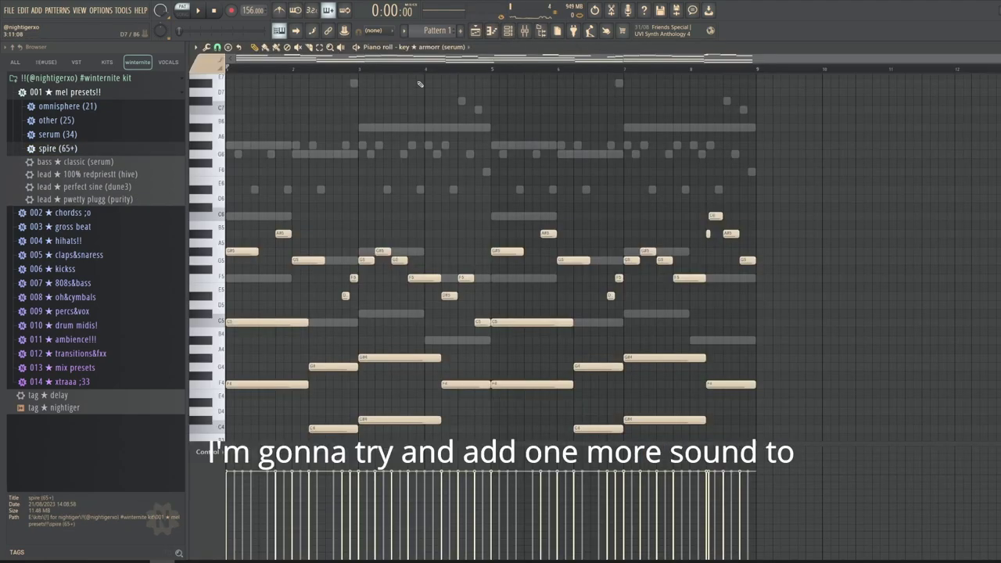
scroll(443, 71, "down", 1)
scroll(509, 71, "up", 2)
left_click(509, 31)
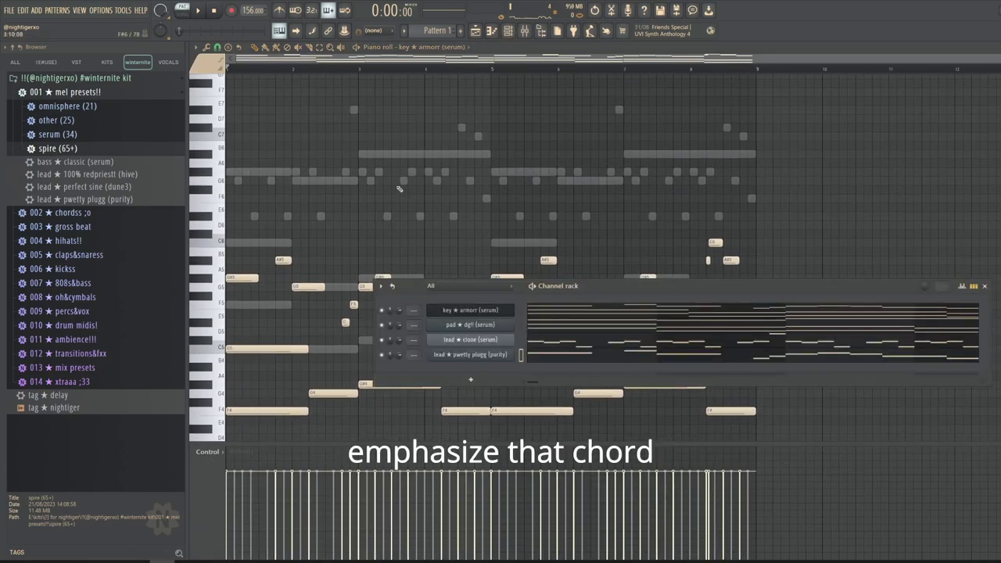
left_click(105, 135)
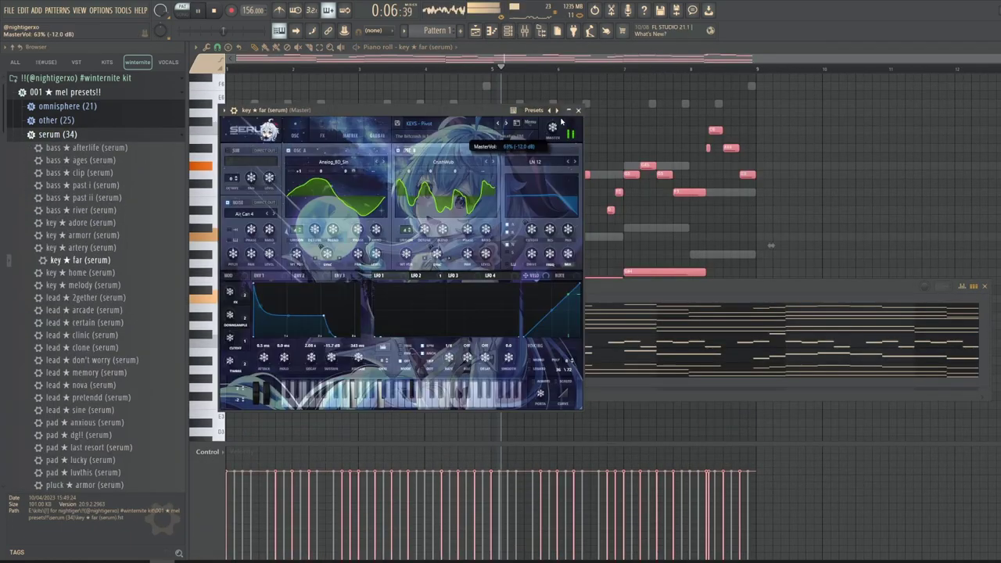
left_click(579, 111)
left_click(587, 111, "ctrl")
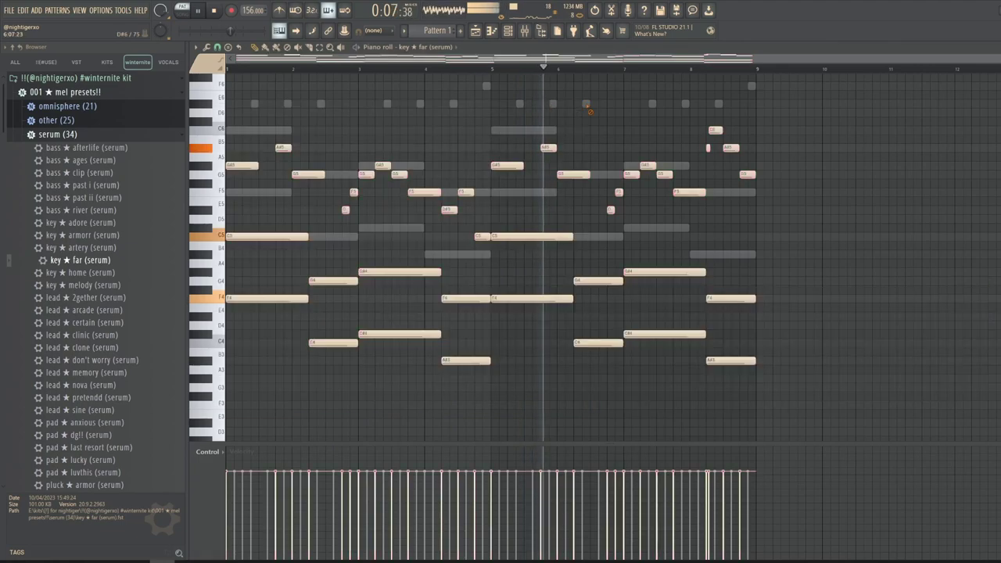
Step: Select all five channels in the channel rack and assign them to mixer tracks 1 to 5
left_click(525, 31)
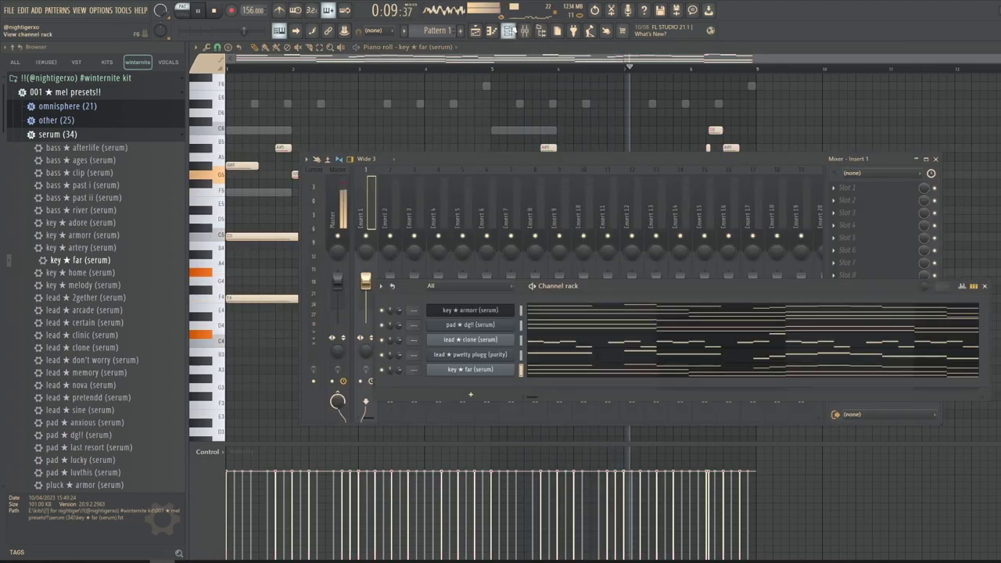
left_click(507, 29)
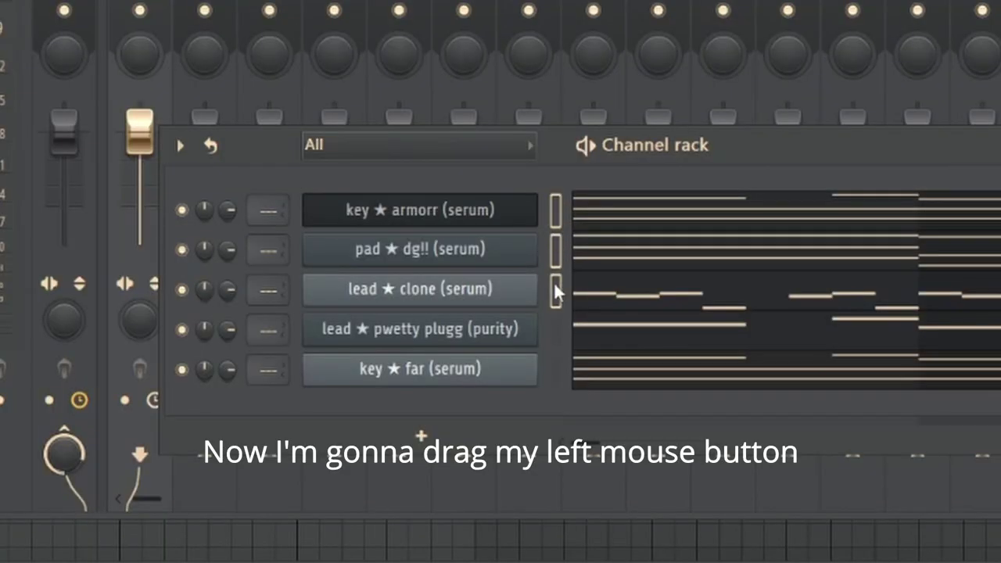
left_click_drag(554, 284, 555, 368)
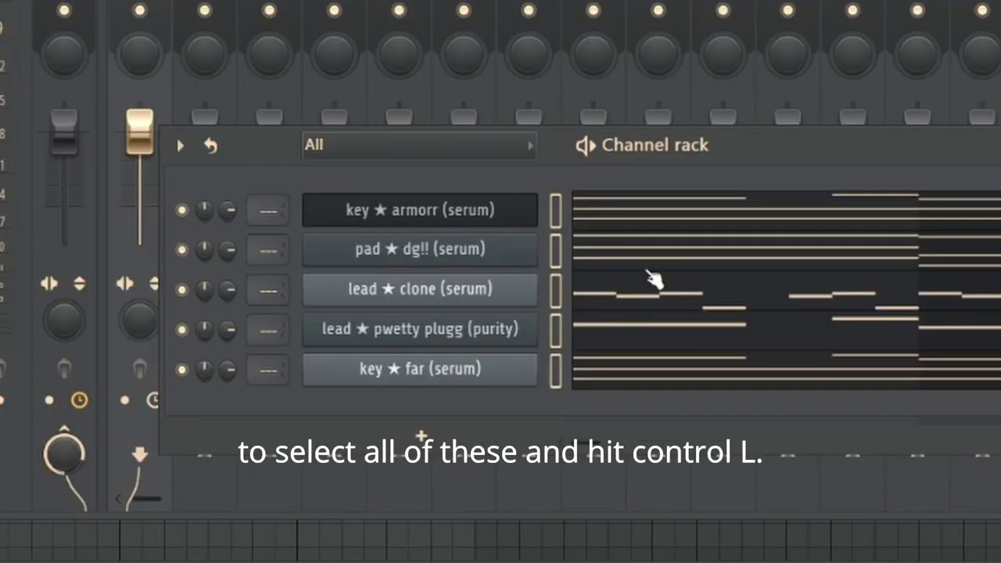
key("ctrl+l")
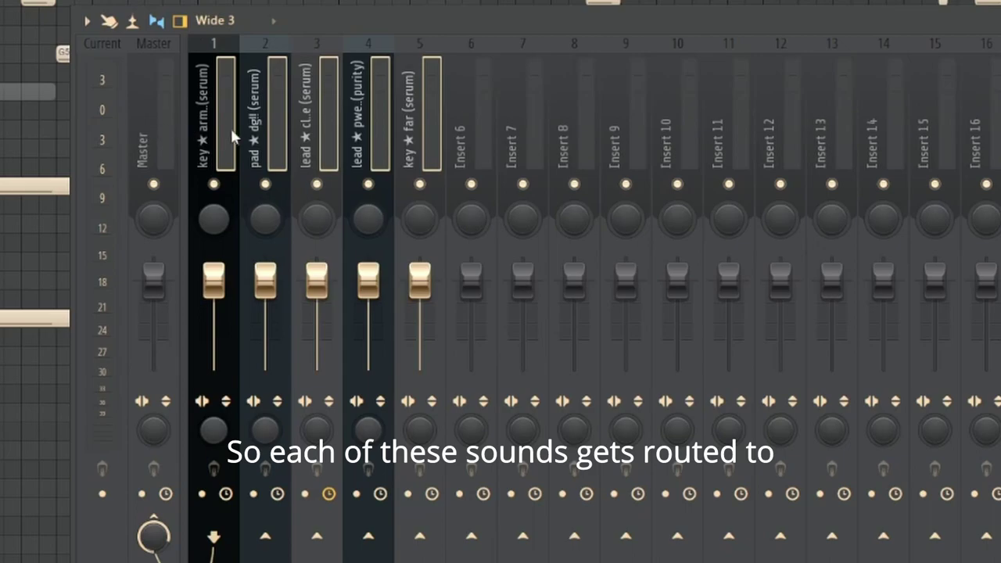
Step: Select all five instrument tracks in the mixer and route them only to Insert 6 as a melody bus
left_click(390, 153)
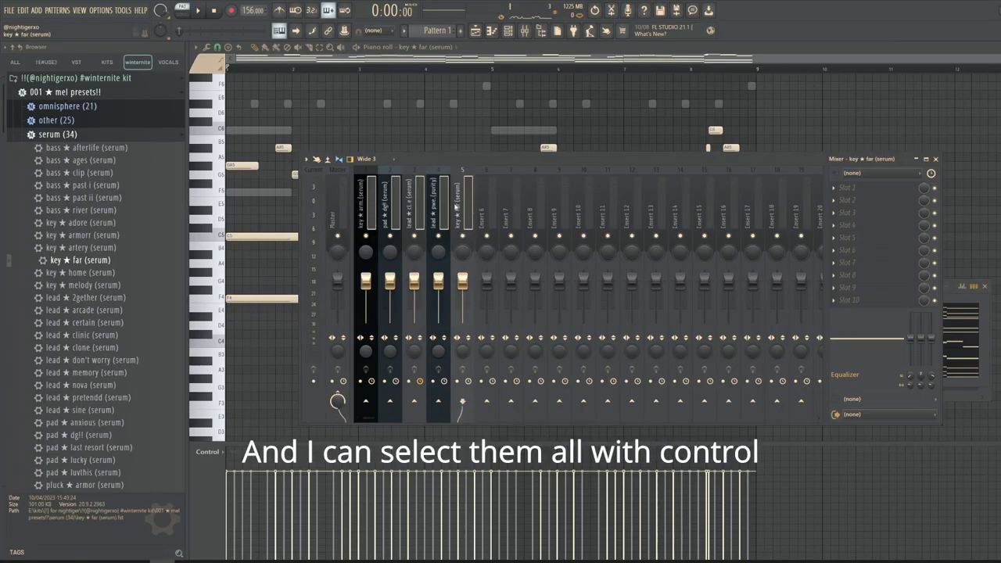
right_click(486, 402)
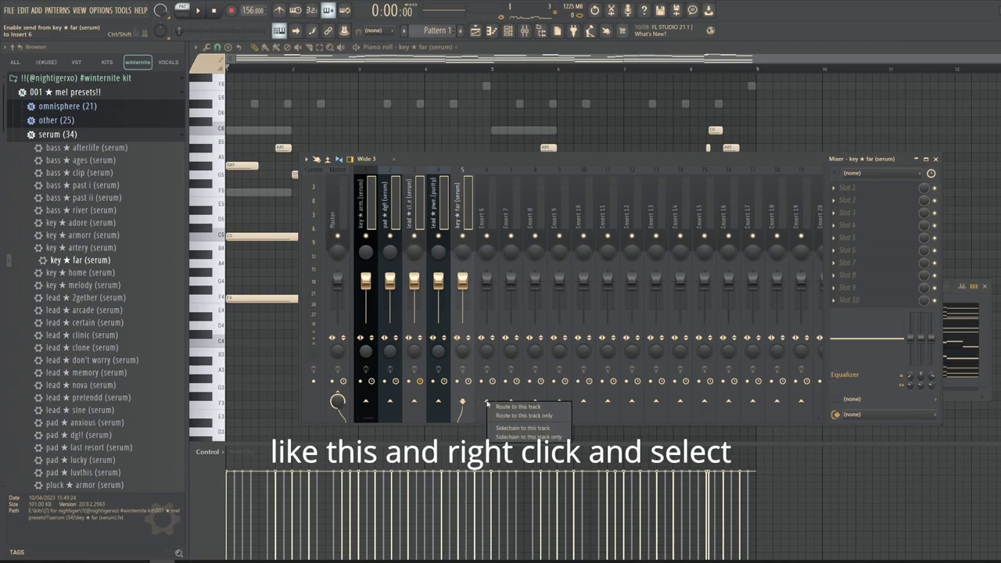
left_click(500, 415)
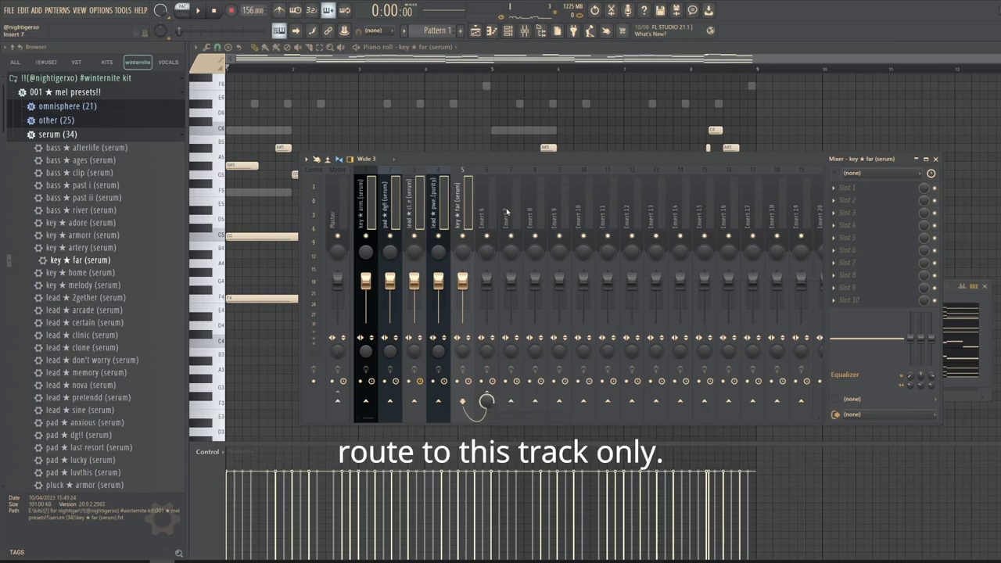
Step: Add Fruity Parametric EQ 2 to Insert 6, load its 40Hz cut preset and shift the low cut to a higher frequency
left_click(491, 202)
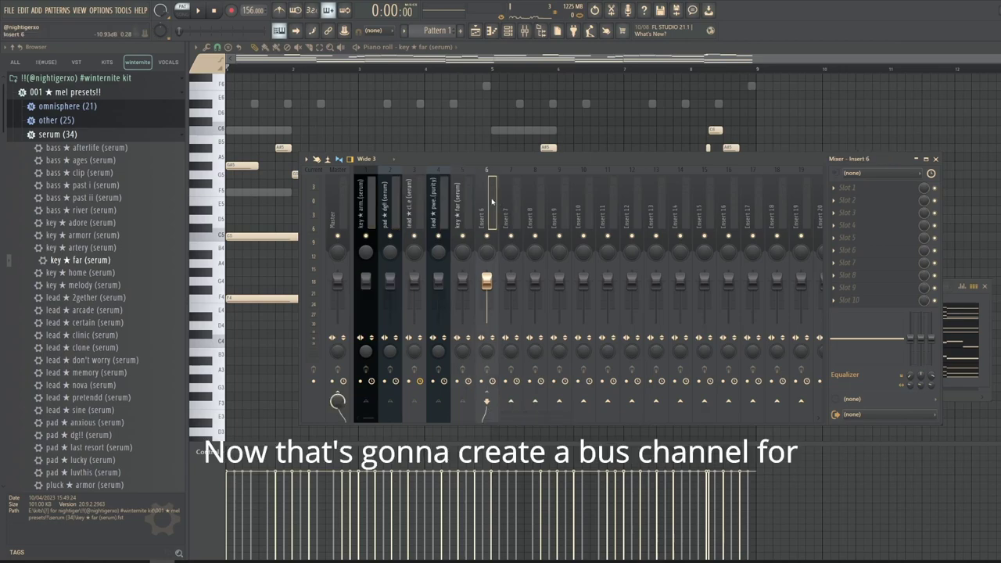
middle_click(866, 195)
type("eq 2")
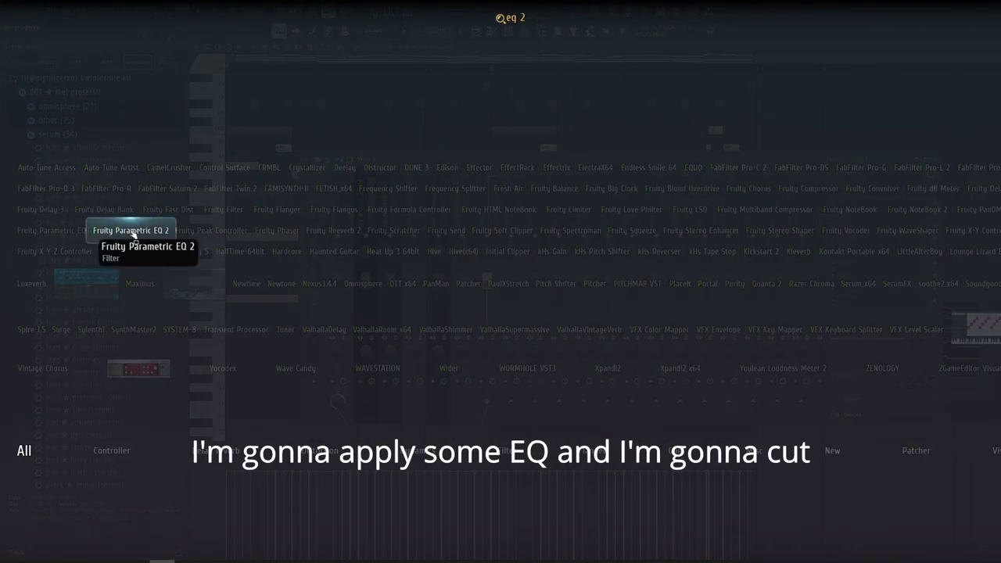
key("Return")
left_click(567, 162)
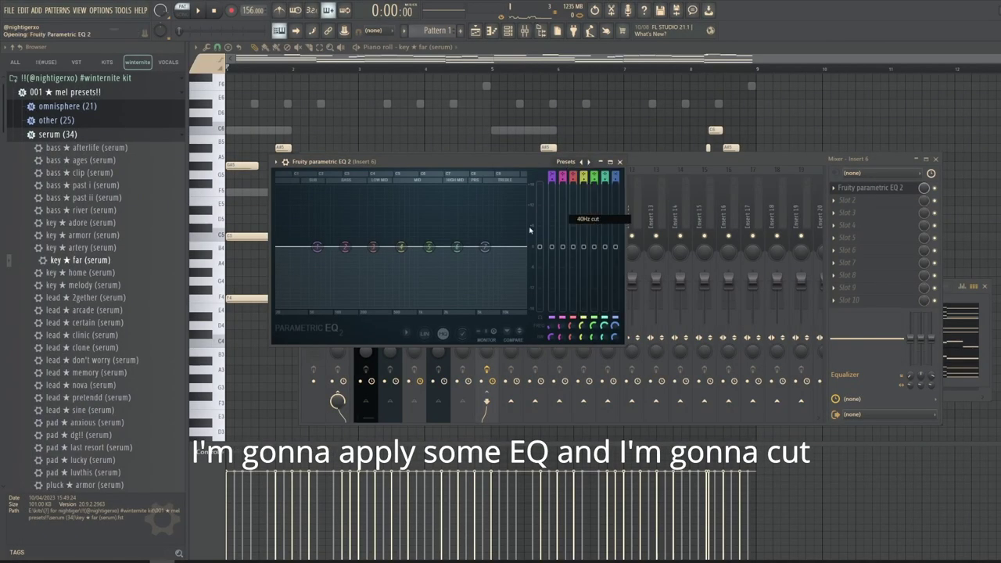
left_click(593, 219)
left_click_drag(291, 247, 341, 247)
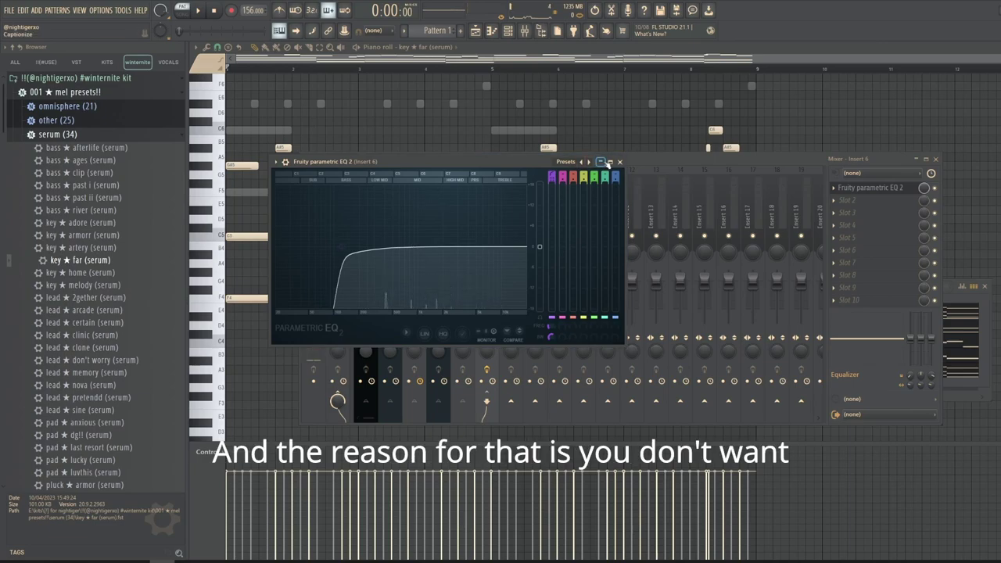
left_click(619, 161)
Step: Add the bass ★ classic (serum) preset as a new channel and fill it with a copy of key ★ armorr's lowest chord notes
left_click(509, 30)
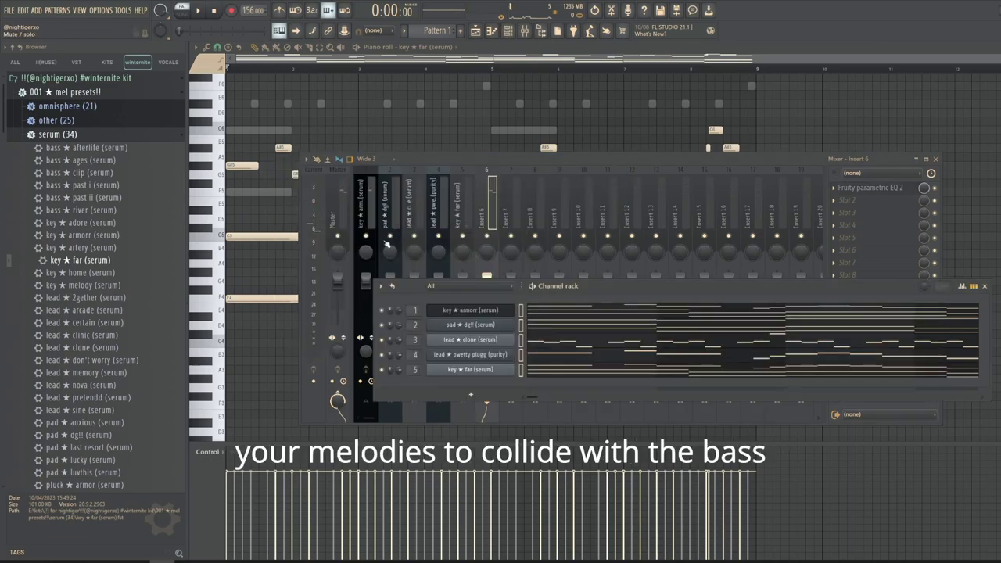
left_click(57, 133)
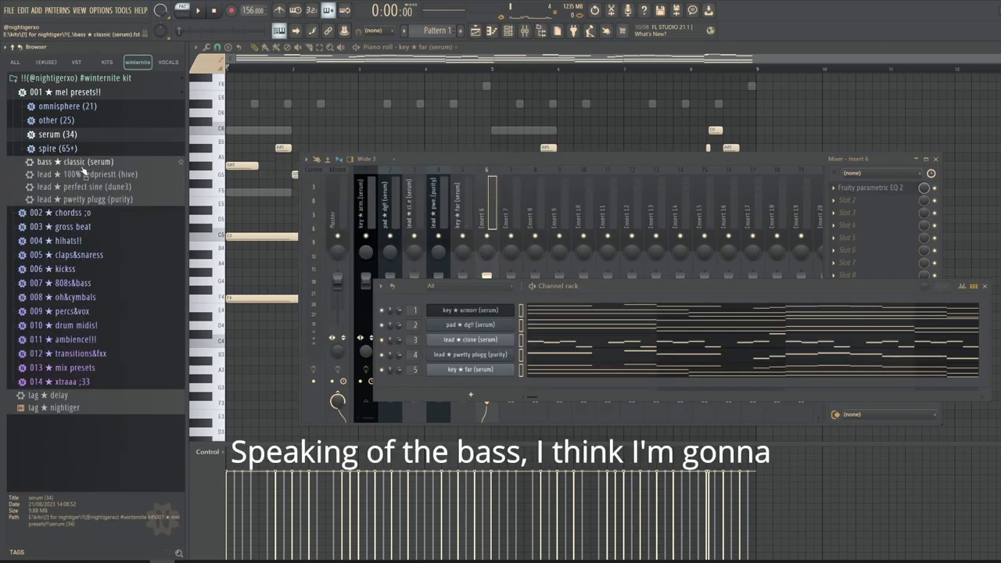
left_click_drag(81, 164, 453, 386)
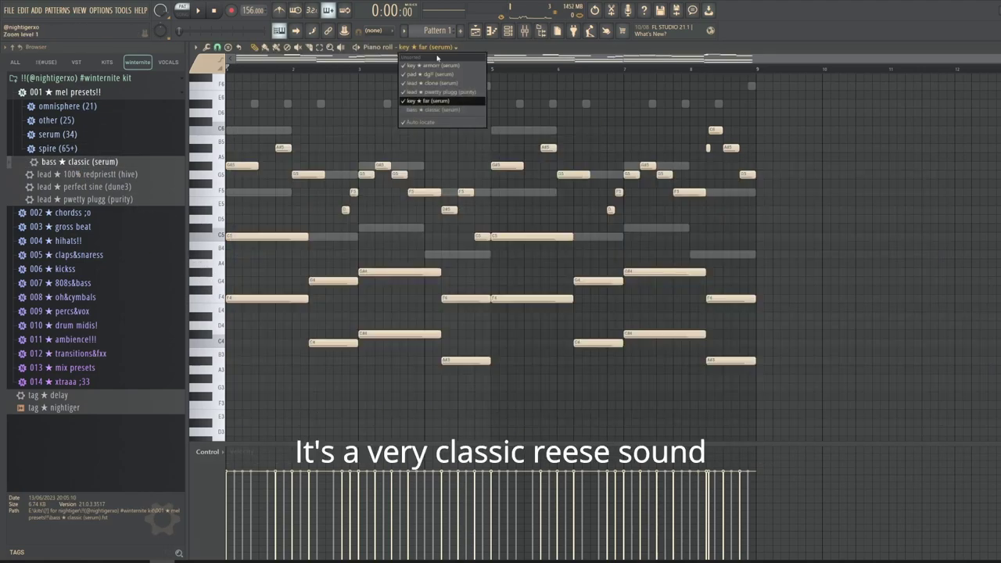
left_click_drag(822, 409, 313, 322)
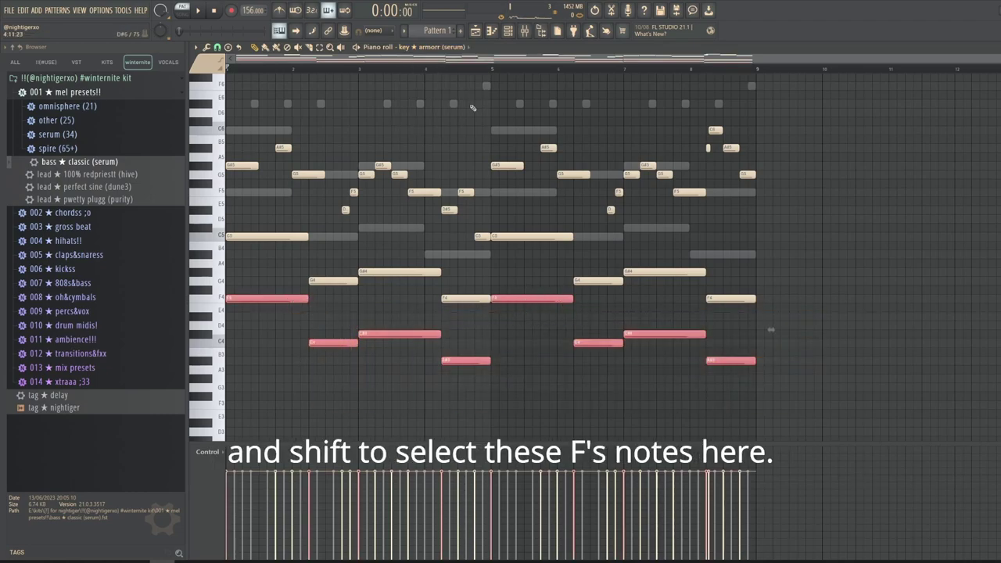
left_click(423, 47)
left_click(442, 110)
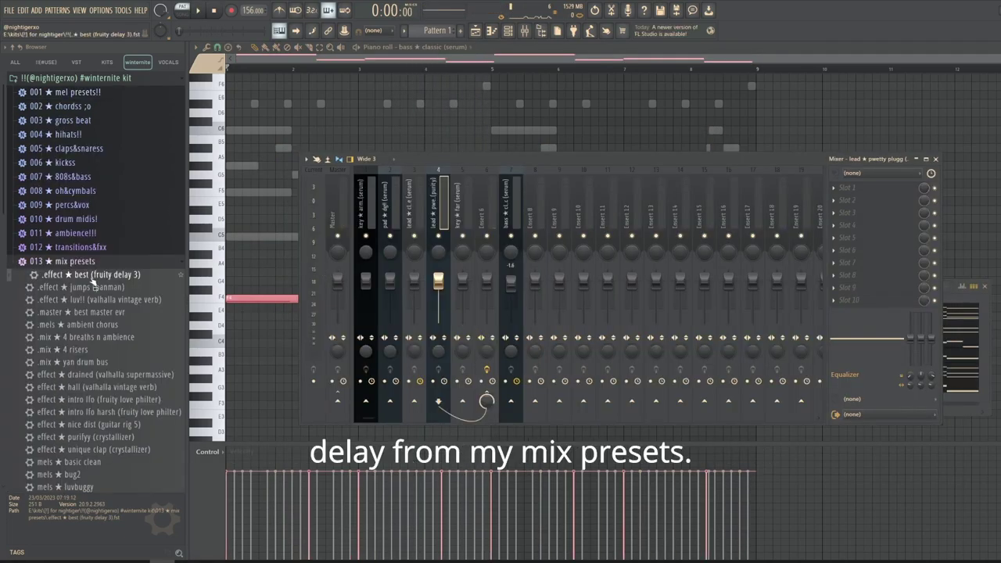
Step: Put the best (fruity delay 3), Fruity Parametric EQ 2 and luv!! (valhalla vintage verb) effects on the lead ★ pwetty plugg track and set its level to -2.1
left_click_drag(90, 274, 859, 188)
key("space")
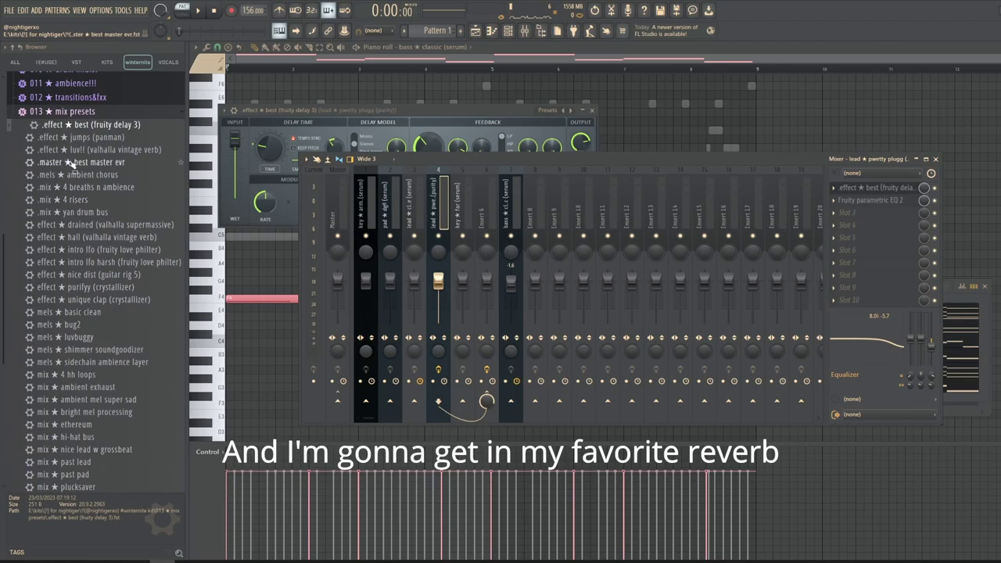
left_click_drag(86, 149, 860, 215)
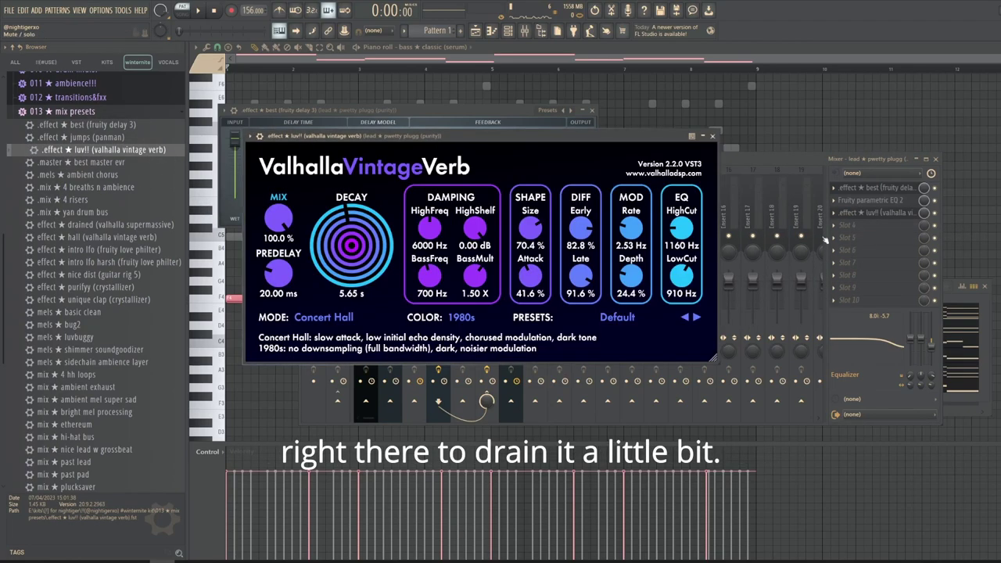
key("space")
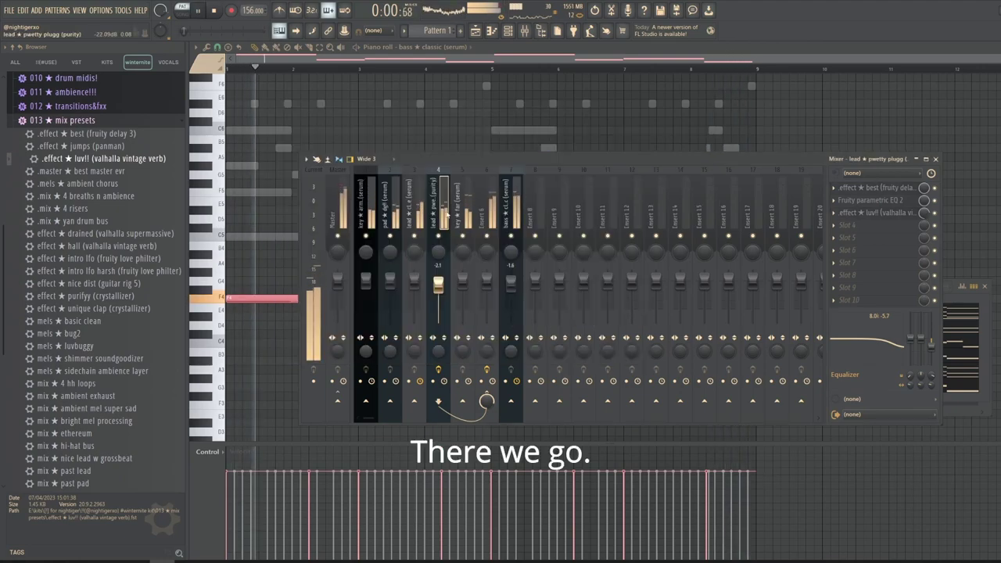
key("space")
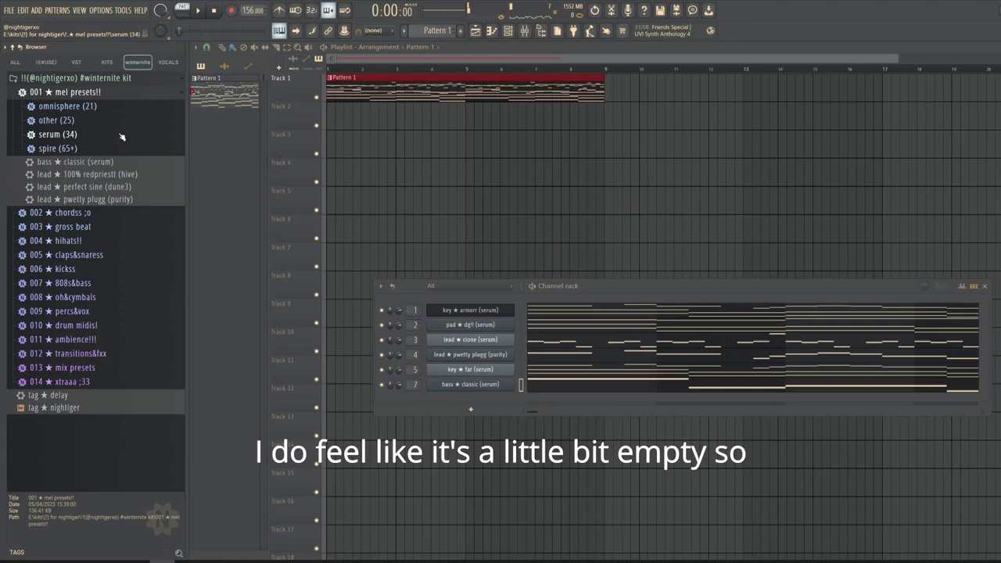
Step: Add the pad ★ luvthis (serum) preset with the key ★ armorr notes raised an octave and assign it to mixer track 6
left_click(121, 137)
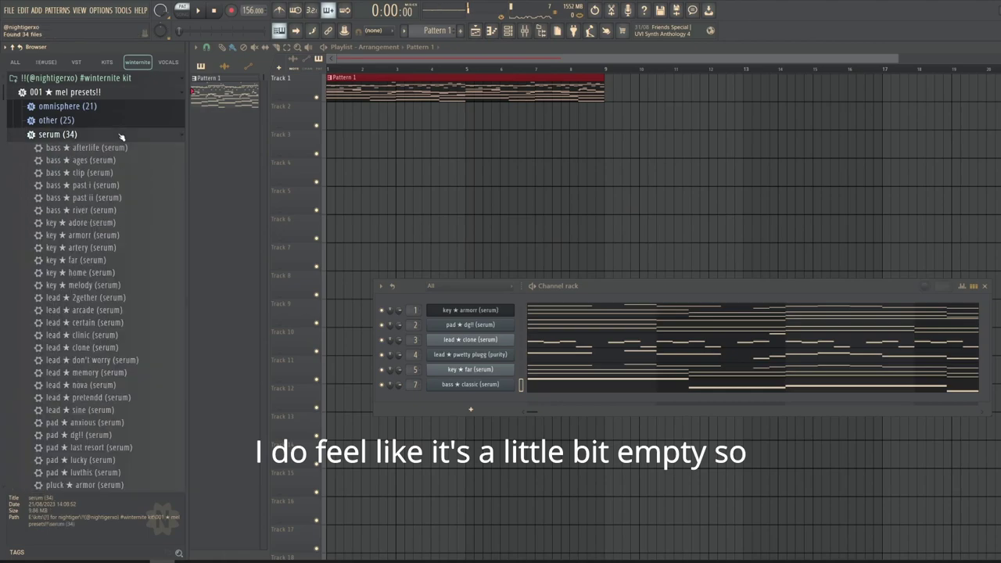
scroll(165, 235, "down", 4)
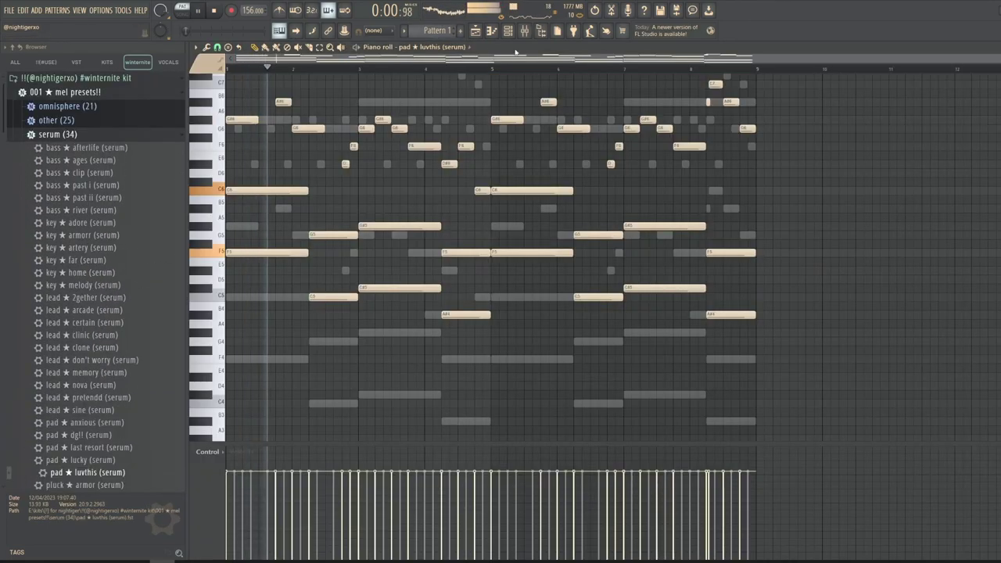
key("F9")
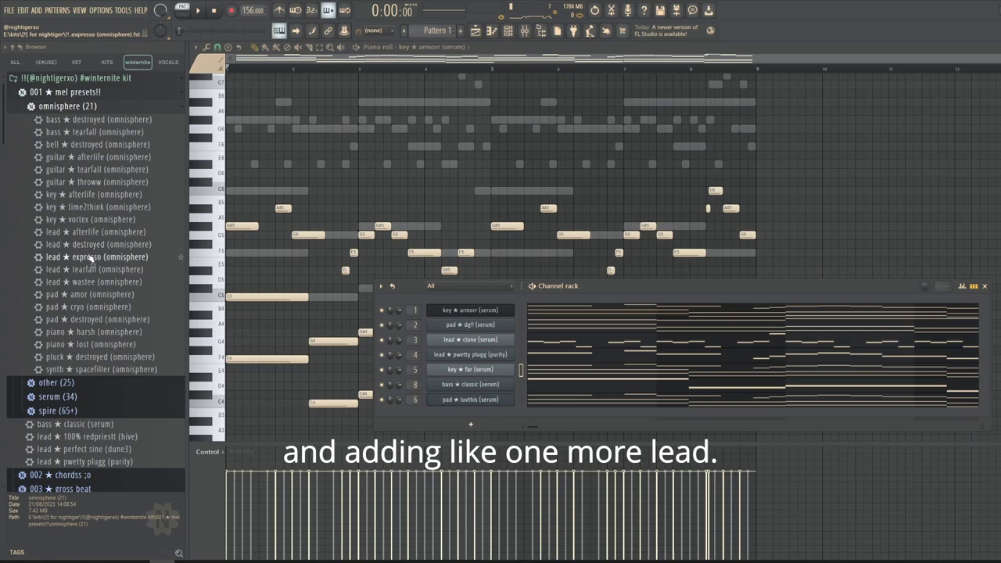
Step: Add lead ★ expresso (omnisphere) with a repeating eight-bar pattern of G#6, G6 and A#6, and assign it to mixer track 7
left_click(78, 257)
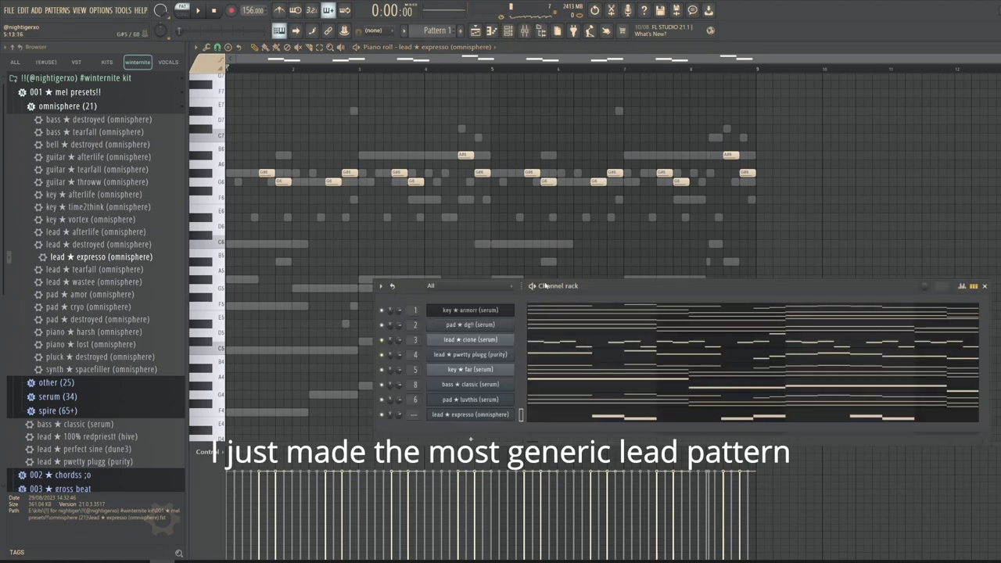
key("ctrl+l")
left_click(561, 203)
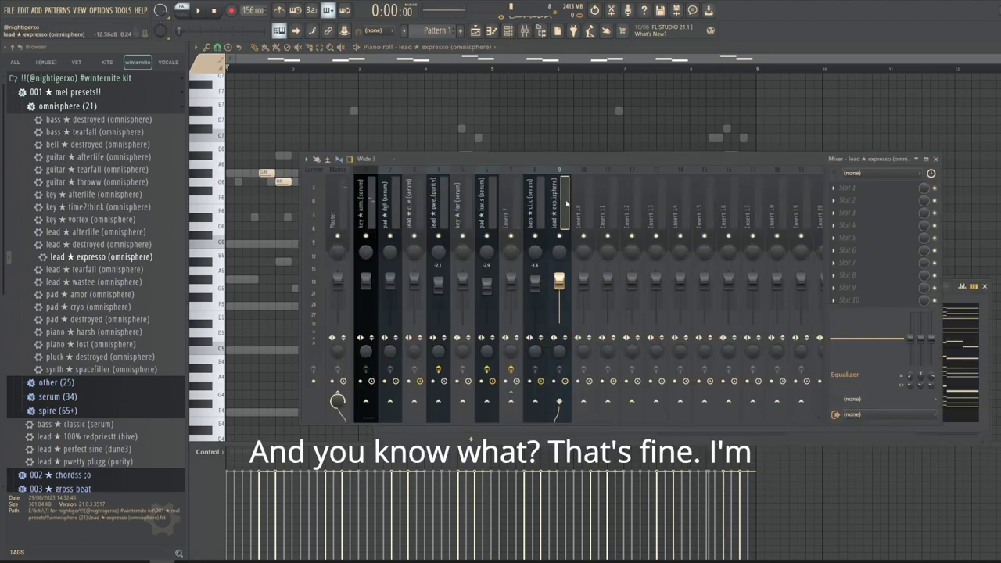
scroll(561, 203, "up", 2)
Step: Route the lead ★ expresso track only to Insert 8 and load Crystallizer and Fruity Parametric EQ 2 on it
right_click(534, 401)
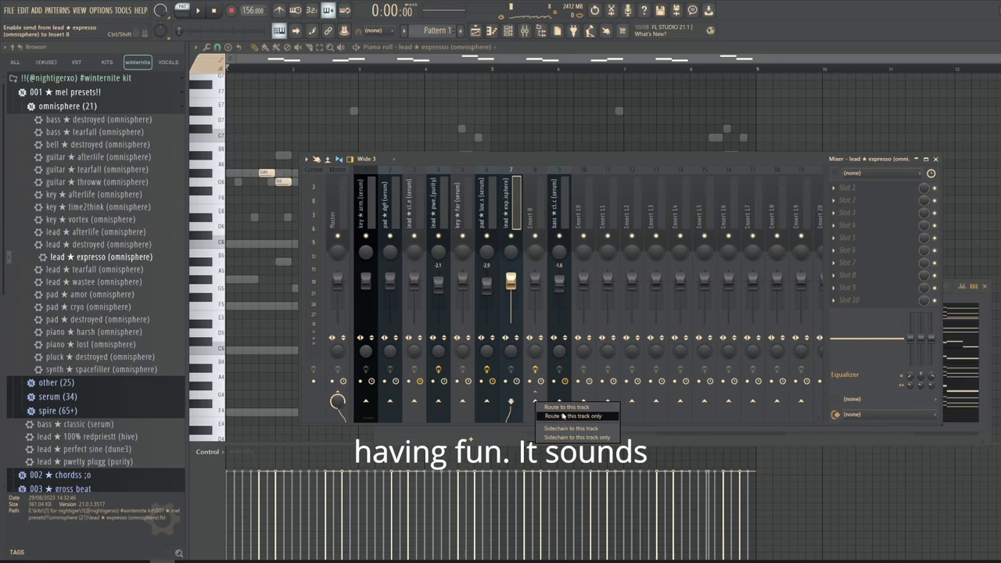
left_click(563, 416)
left_click(842, 187)
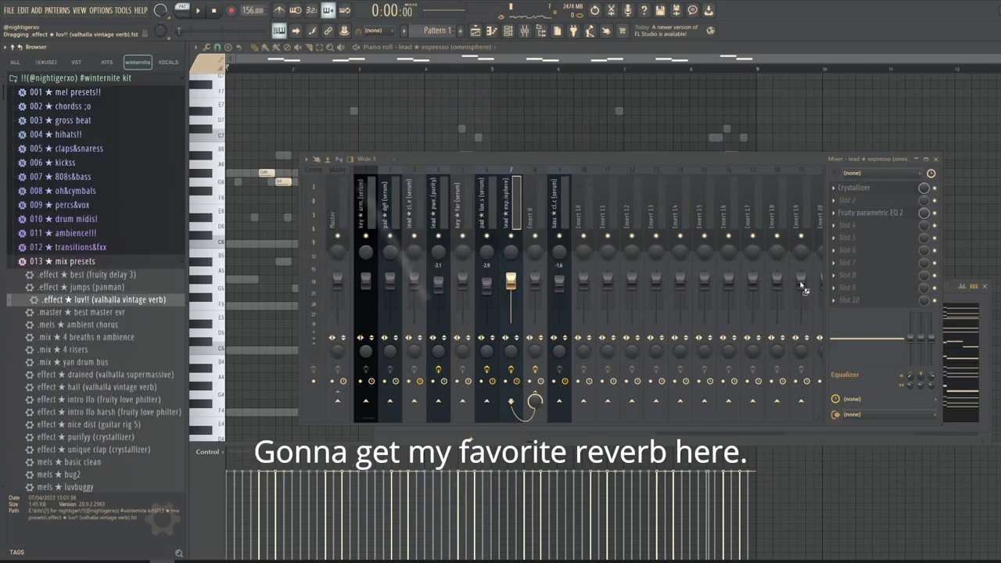
Step: Add the luv!! (valhalla vintage verb), best (fruity delay 3) and jumps (panman) effect presets to the lead ★ expresso mixer track
left_click_drag(876, 328, 882, 227)
key("space")
left_click(600, 267)
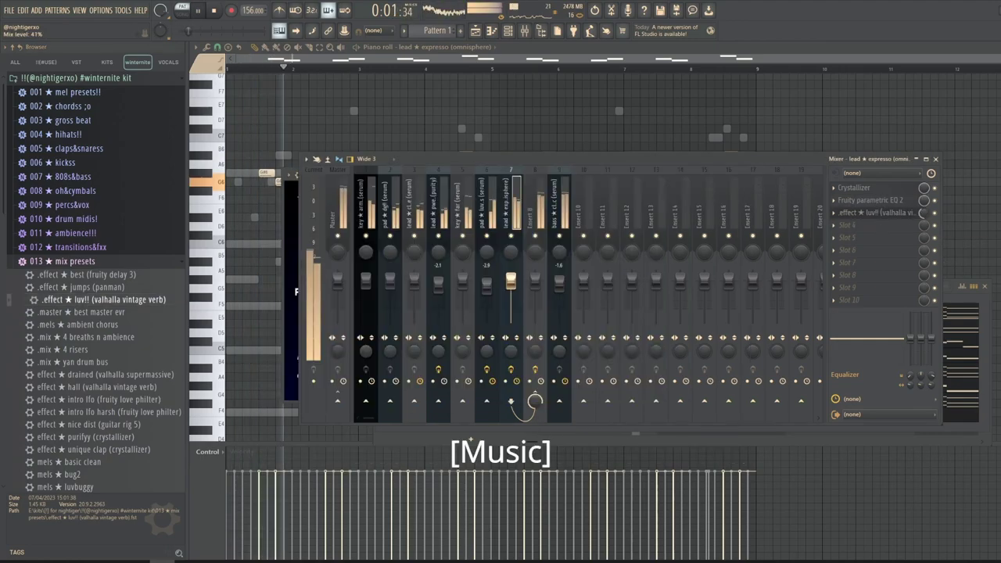
key("space")
left_click_drag(86, 274, 859, 227)
left_click_drag(78, 287, 860, 237)
key("space")
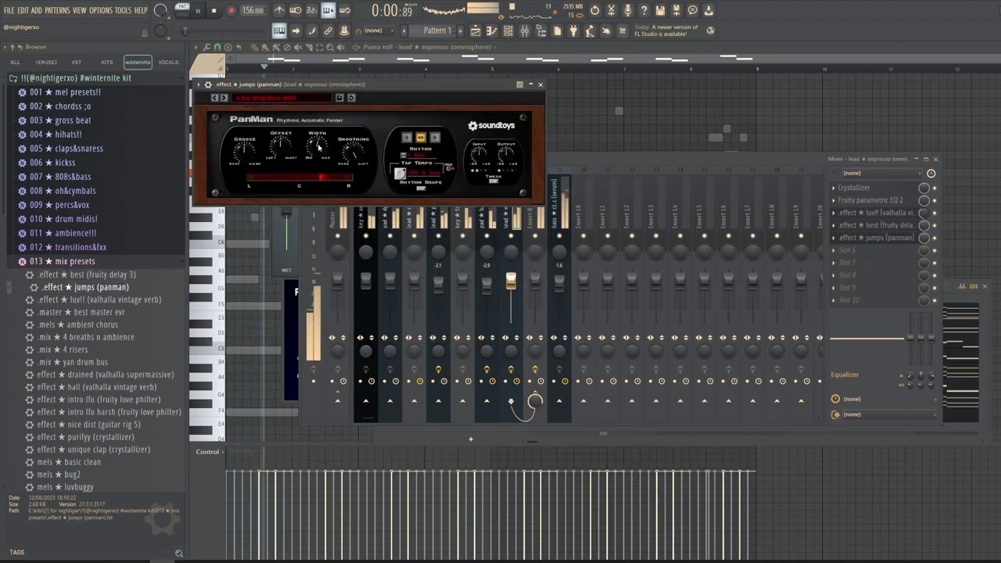
left_click(540, 84)
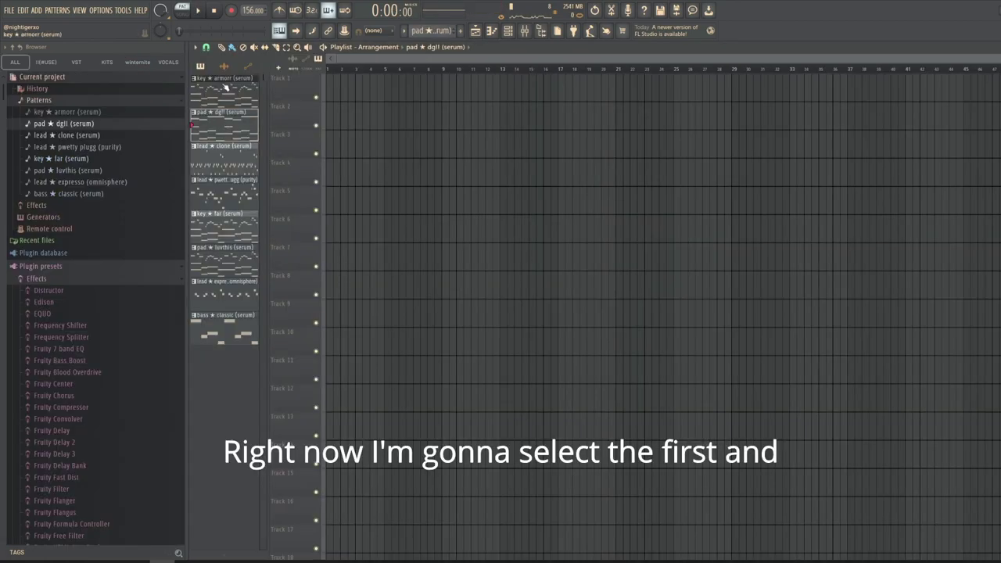
Step: Place all eight patterns, key ★ armorr through bass ★ classic, on playlist tracks 1 to 8 and repeat them over 32 bars
left_click(225, 88)
left_click(219, 329, "shift")
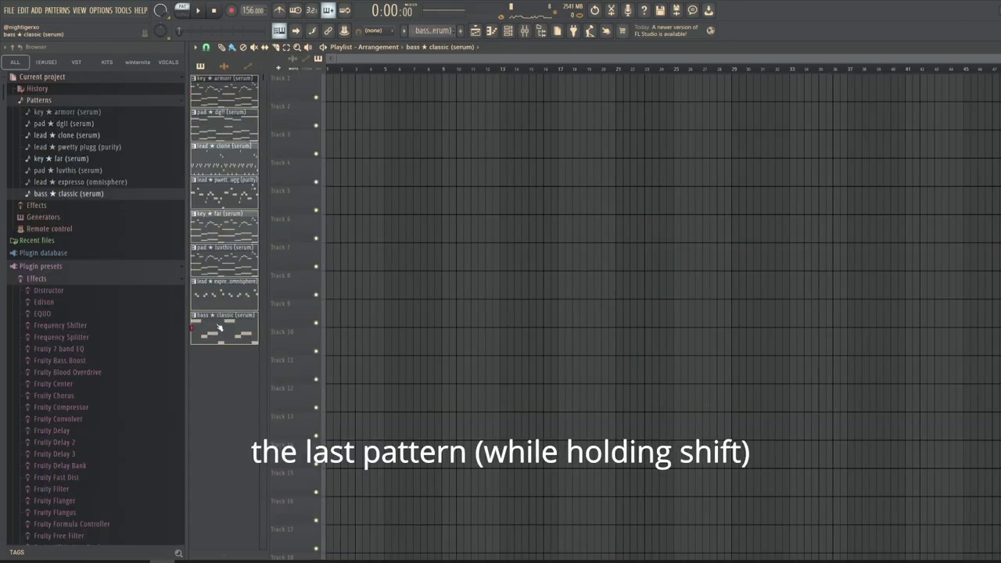
left_click_drag(216, 81, 329, 90)
key("ctrl+b")
key("ctrl+b")
key("ctrl+b")
left_click_drag(750, 383, 327, 74)
left_click_drag(292, 17, 539, 378)
left_click_drag(702, 68, 412, 68)
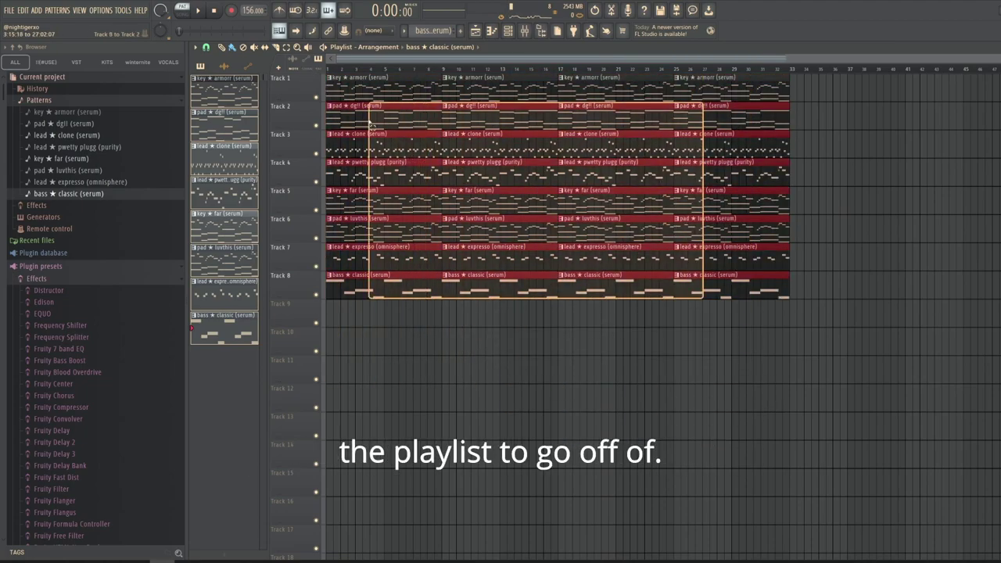
left_click_drag(371, 109, 432, 318)
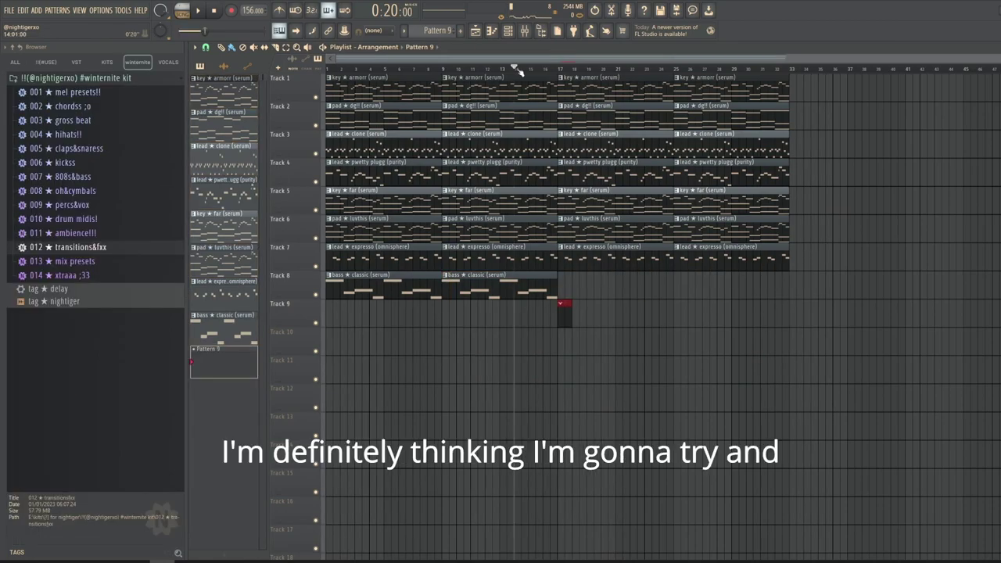
Step: Add the .hh ★ normal!! sample from the 004 ★ hihats!! folder to the channel rack as a new channel
scroll(516, 70, "up", 3)
left_click(478, 69)
key("F6")
left_click(124, 134)
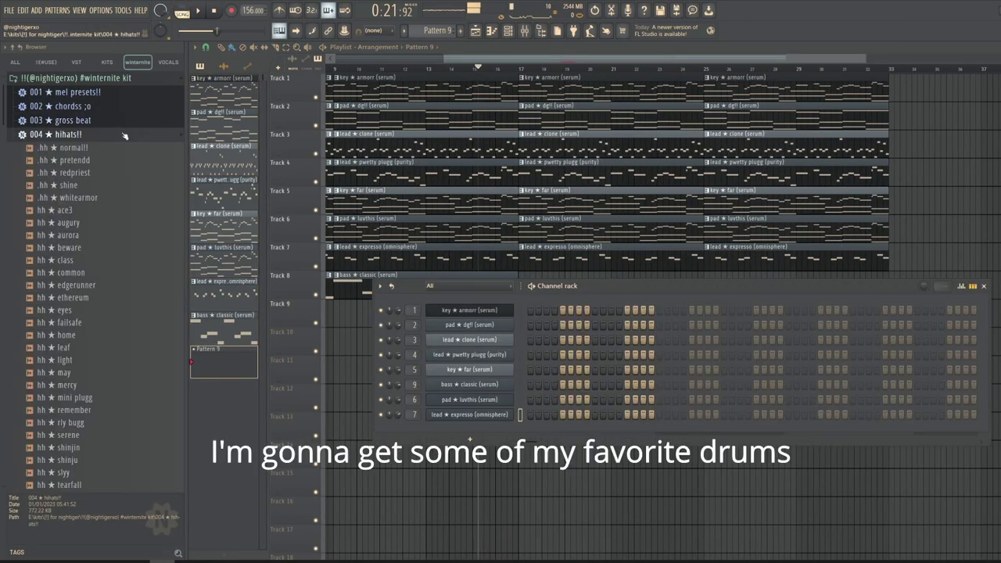
left_click(87, 160)
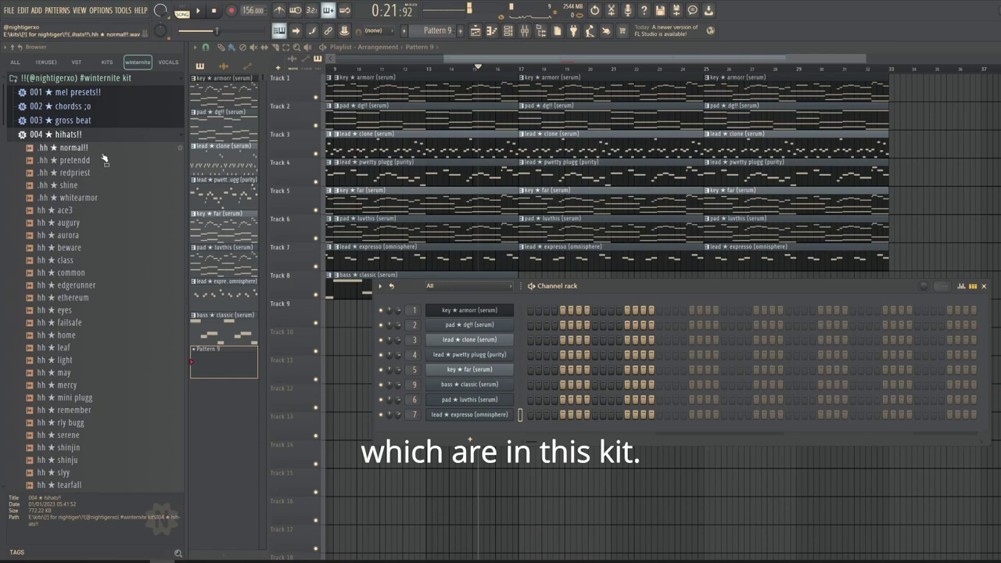
left_click(100, 160)
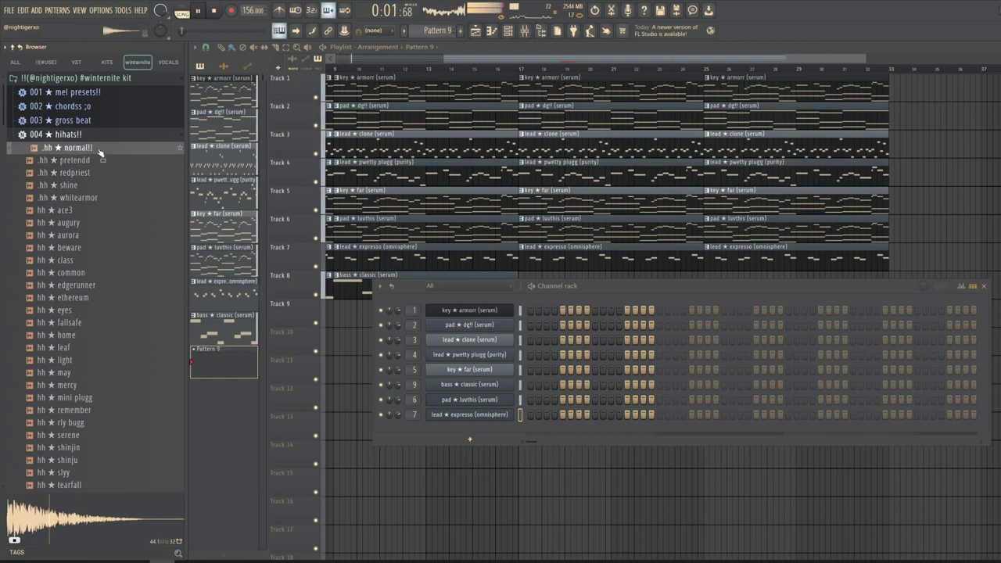
left_click_drag(74, 148, 461, 445)
Step: Audition claps in the 005 ★ claps&snaress folder and add .clap ★ whitearmor as a new channel
left_click(66, 133)
left_click(70, 148)
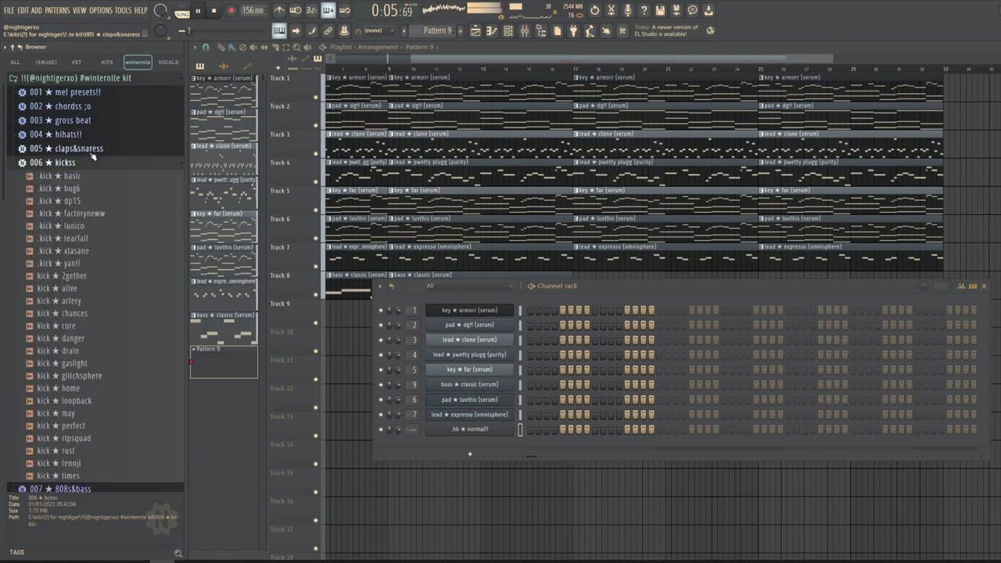
left_click(86, 174)
left_click(86, 186)
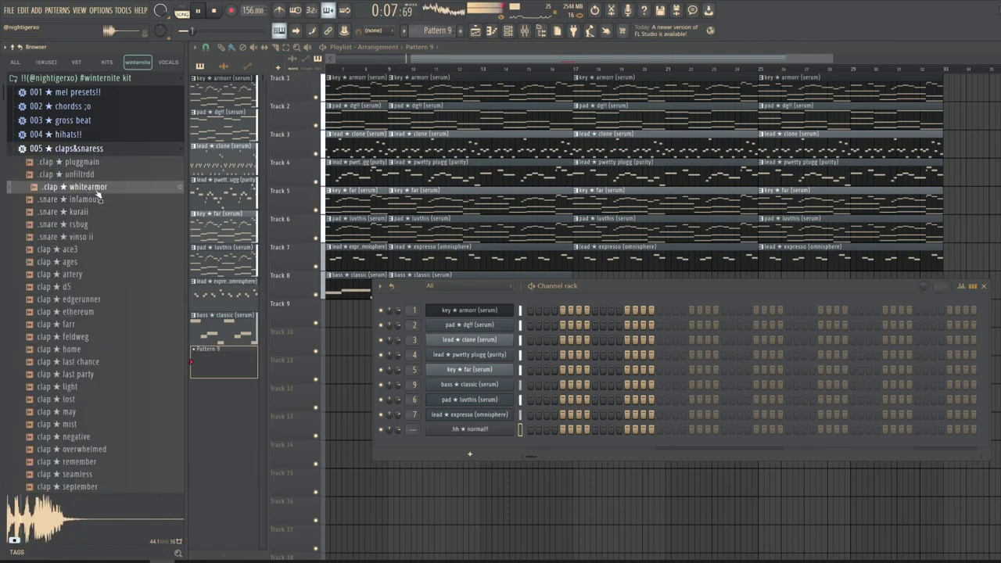
left_click_drag(92, 182, 375, 377)
Step: Audition more samples further down the 005 ★ claps&snaress folder
scroll(93, 235, "down", 8)
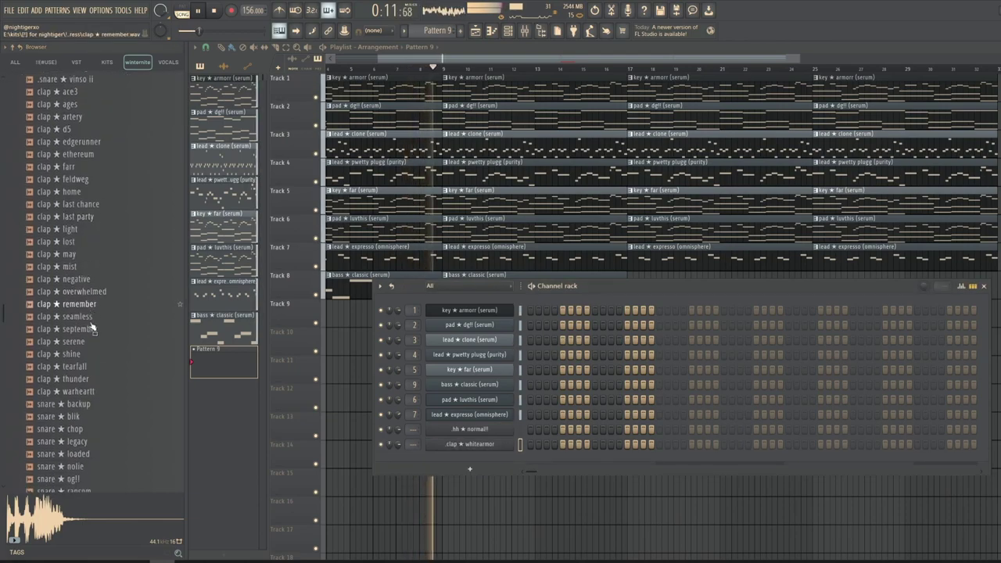
left_click(95, 358)
left_click(94, 347)
left_click(94, 337)
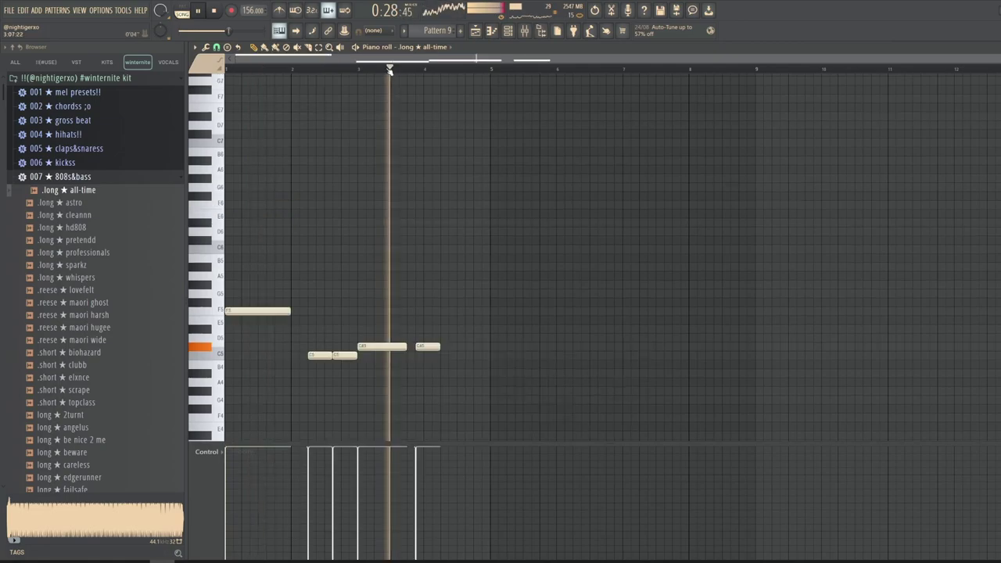
Step: Place two consecutive A#5 notes at the end of bar 4 in the .long ★ all-time 808 pattern
key("space")
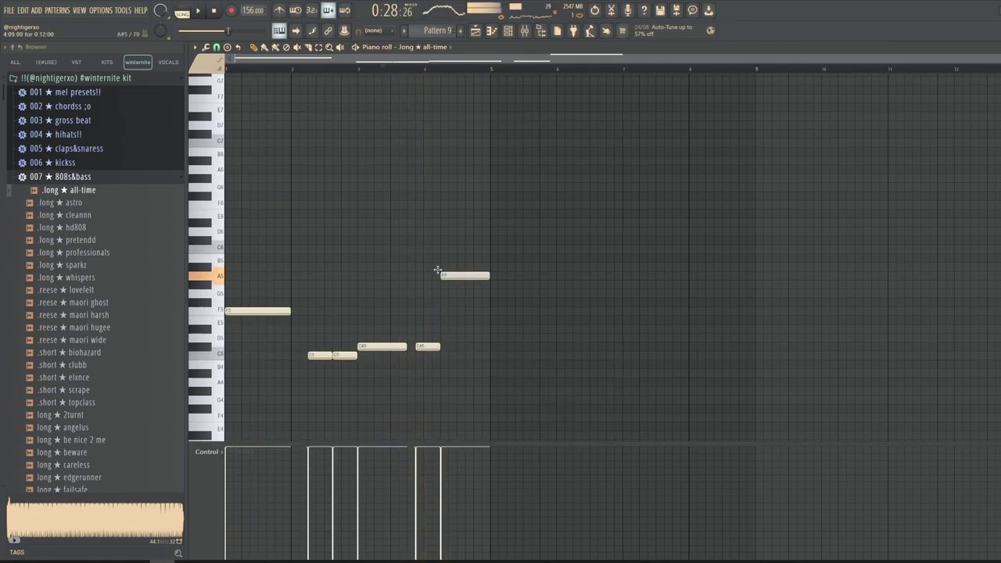
key("space")
left_click_drag(438, 269, 466, 268)
left_click(470, 268)
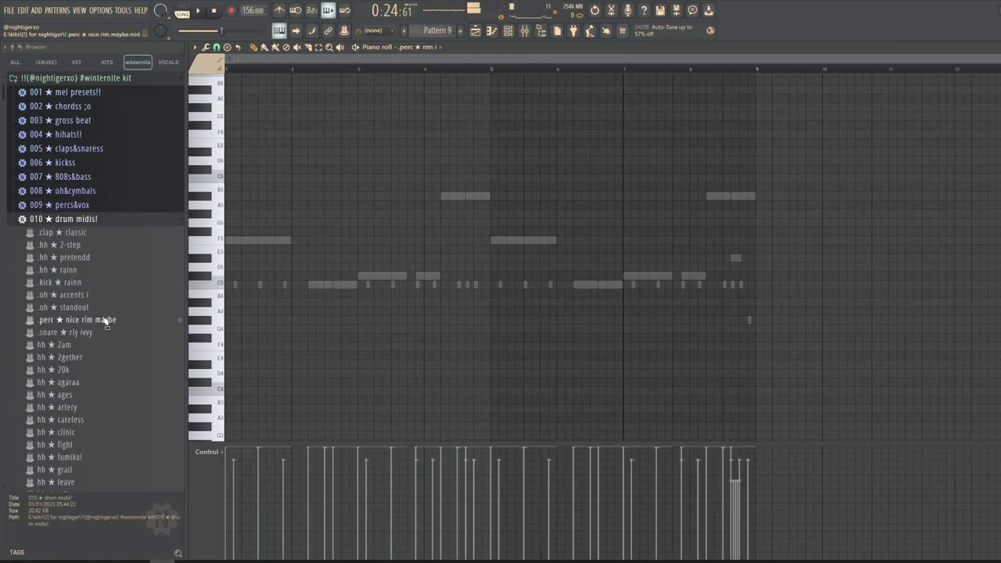
Step: Load the drum MIDI .perc ★ nice rim maybe on the .perc ★ rim i channel and .kick ★ rainn on .kick ★ bug6
left_click(105, 320)
key("space")
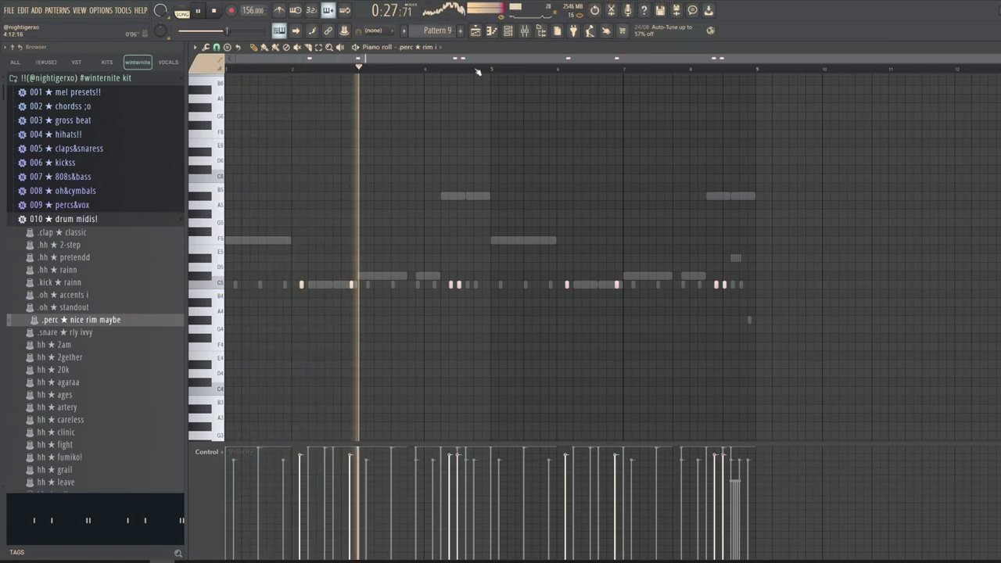
left_click(508, 31)
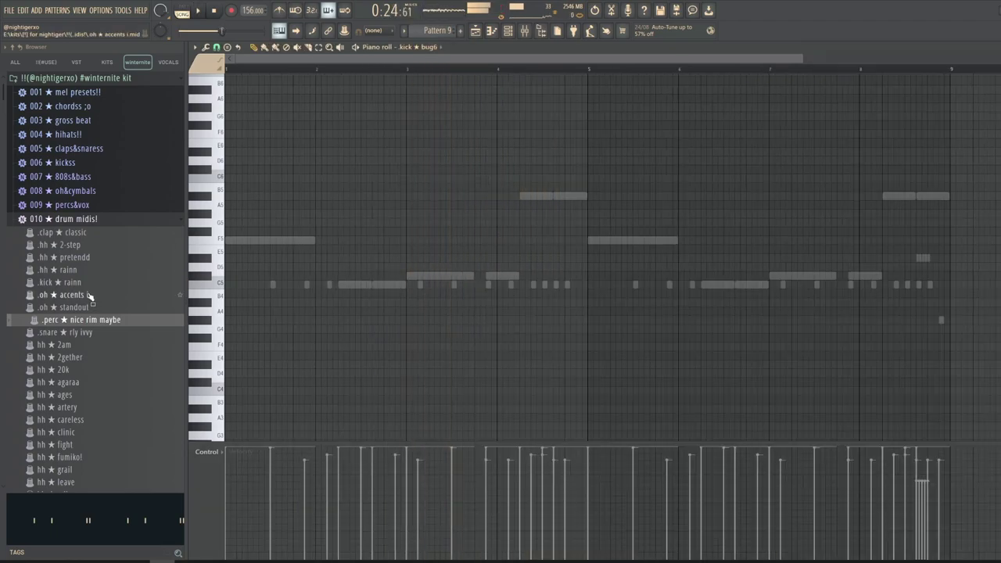
left_click(62, 282)
scroll(352, 344, "down", 2)
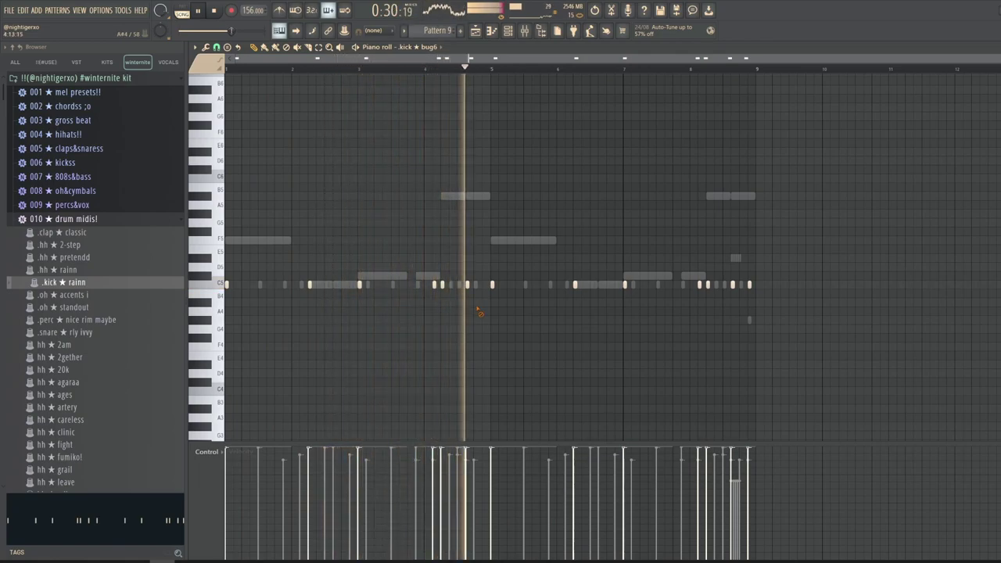
left_click(427, 69)
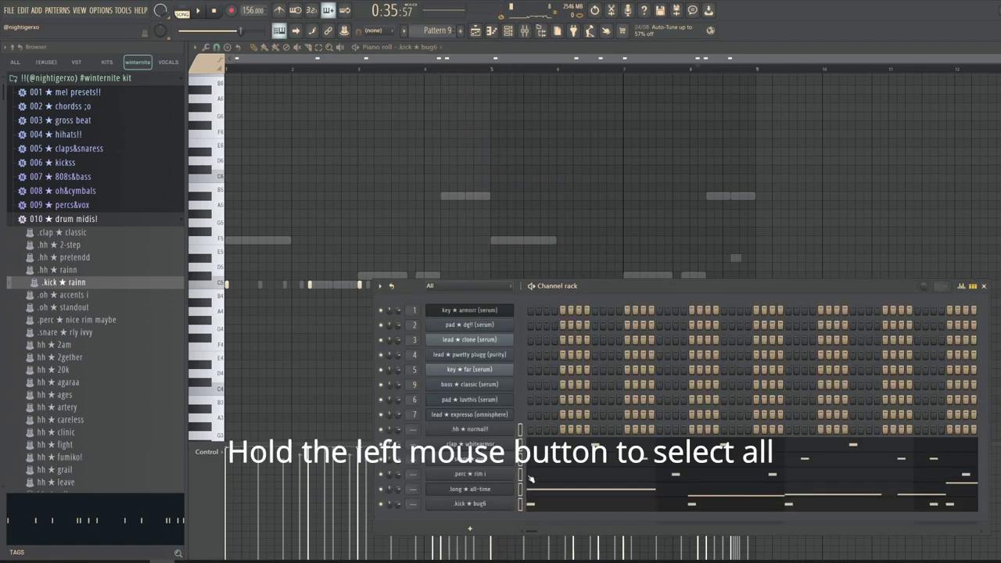
Step: Assign the drum channels to mixer tracks 10 to 15 and sidechain the kick track to .long ★ all-time and Insert 8
key("ctrl+l")
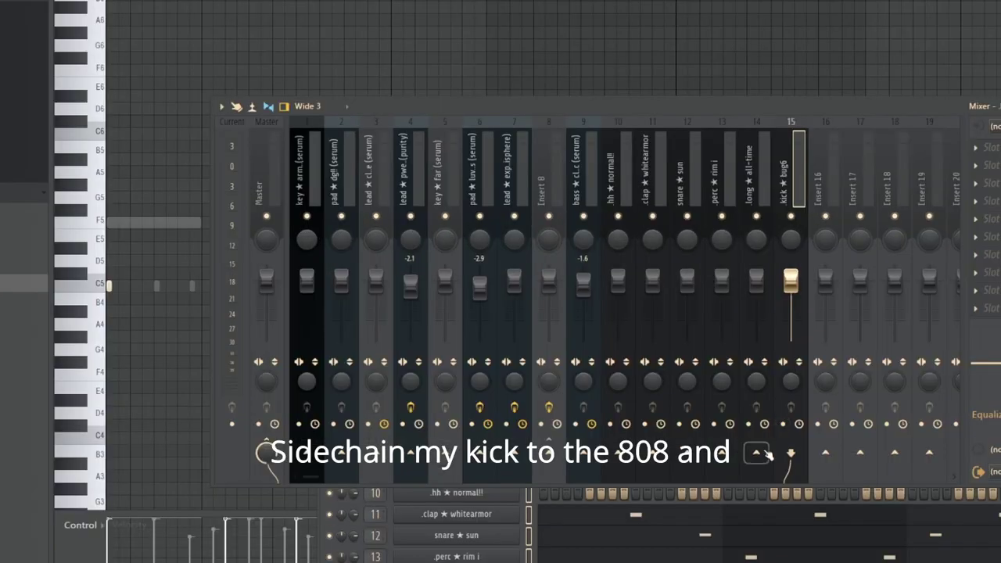
right_click(763, 456)
left_click(801, 499)
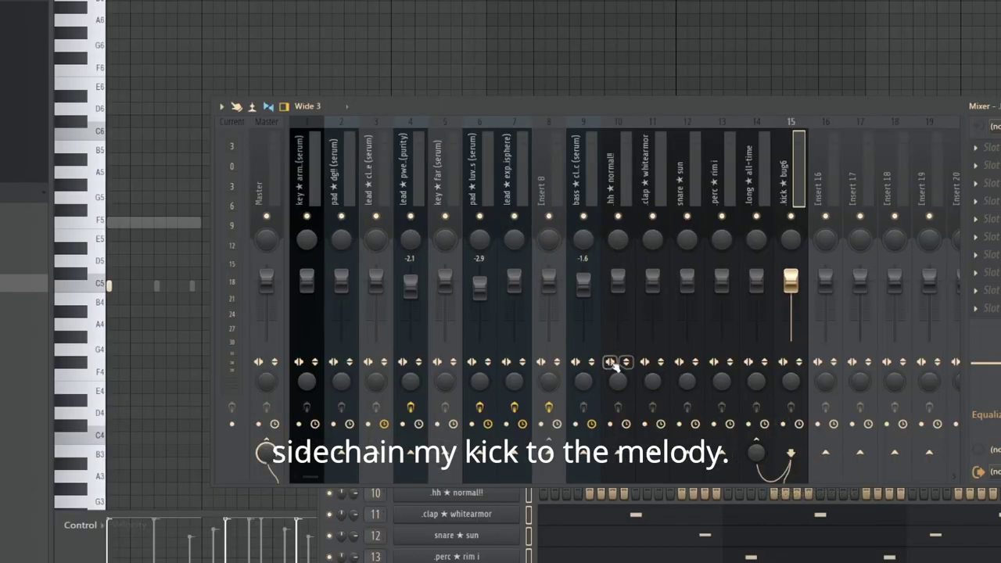
right_click(547, 457)
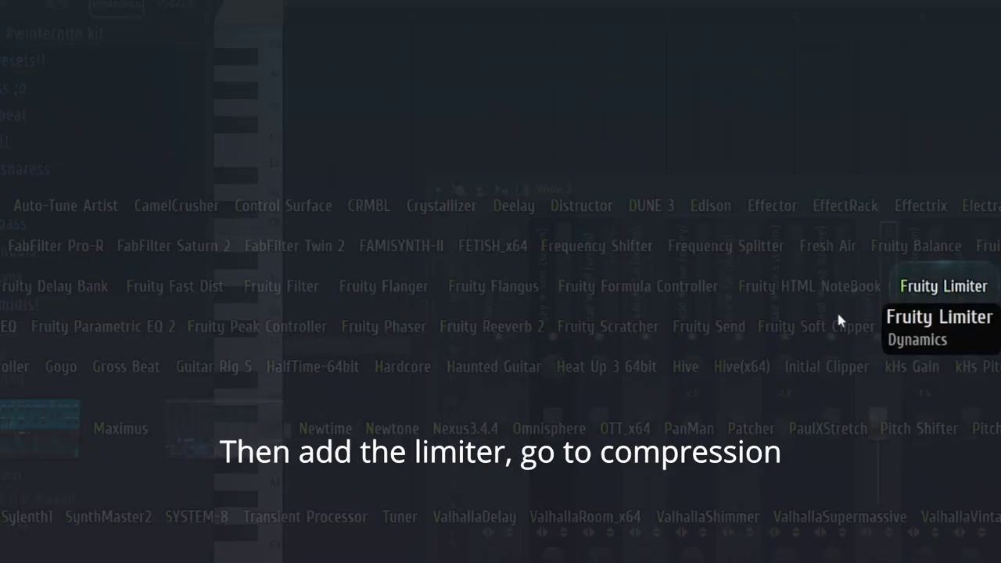
Step: Add Fruity Limiter to Insert 8 in compression mode, with kick ★ bug6 as sidechain input, and adjust its threshold and ratio
left_click(938, 286)
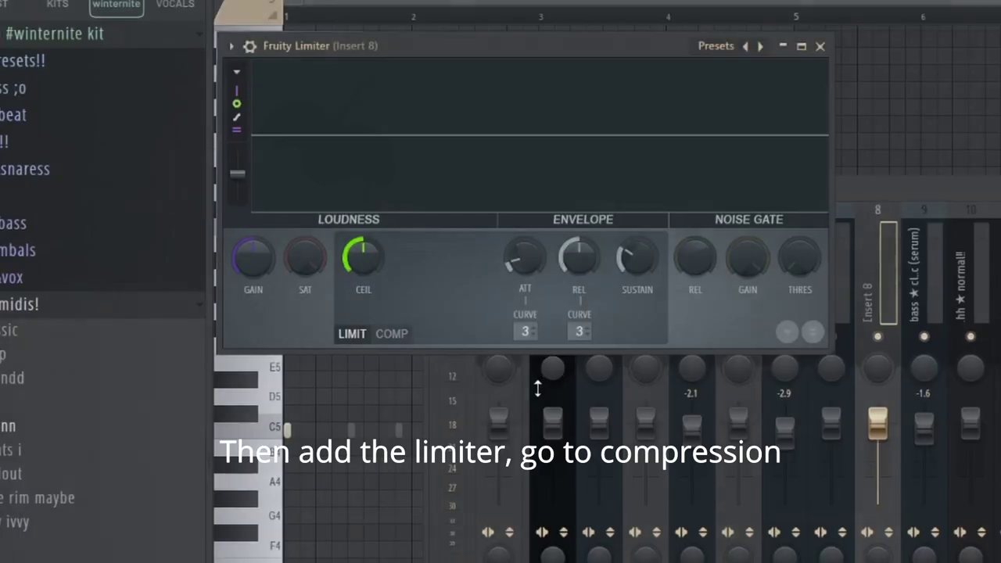
left_click(392, 333)
left_click(577, 331)
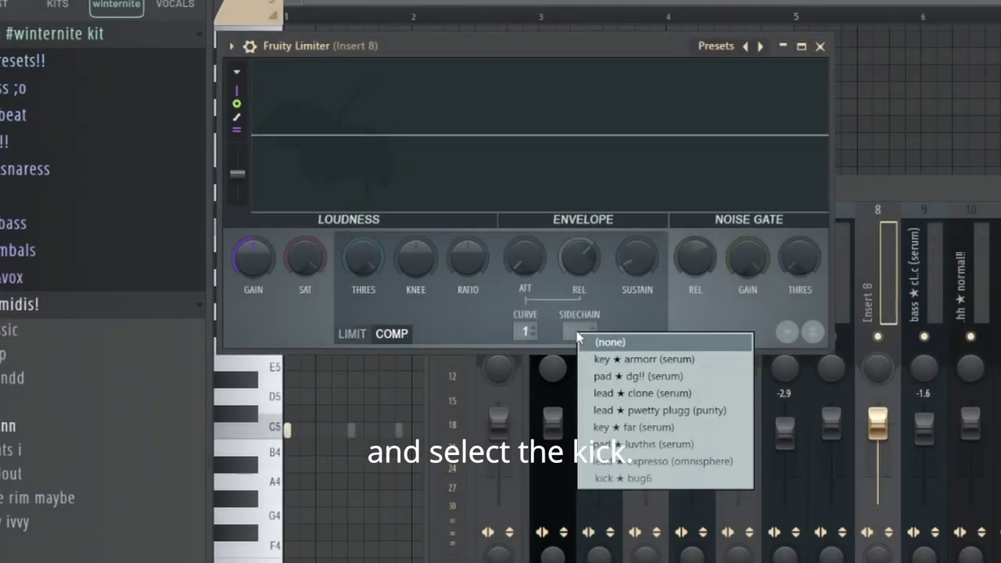
left_click(602, 477)
left_click_drag(382, 262, 383, 320)
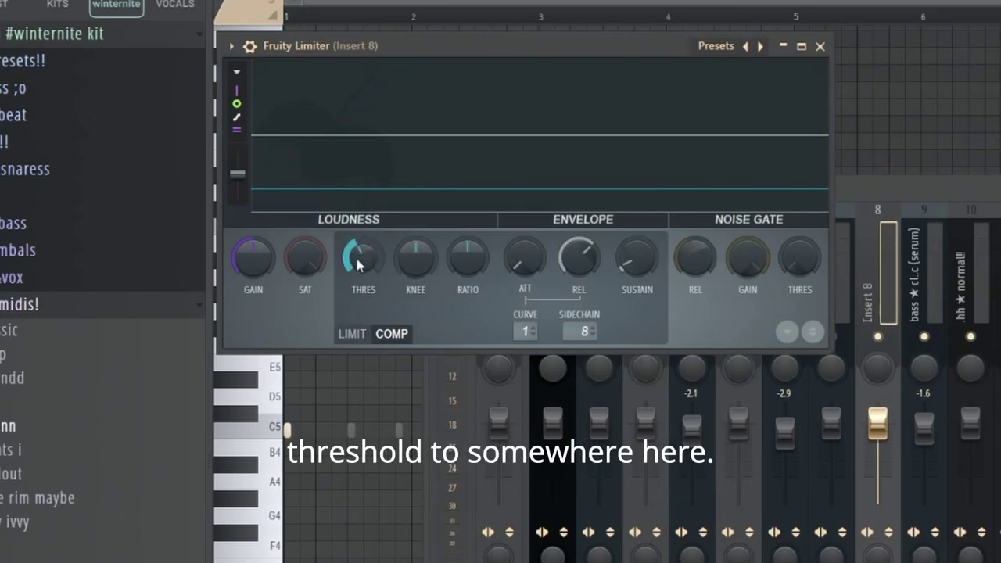
left_click_drag(458, 273, 458, 254)
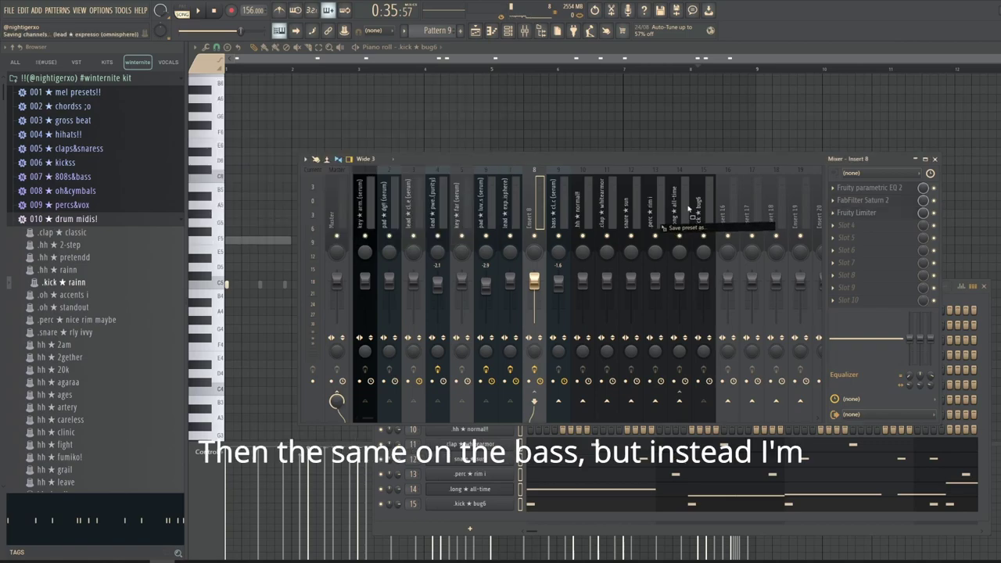
Step: Put a copy of the sidechain limiter on the .long ★ all-time track, using sidechain input 1, and adjust its compression
left_click_drag(689, 209, 682, 209)
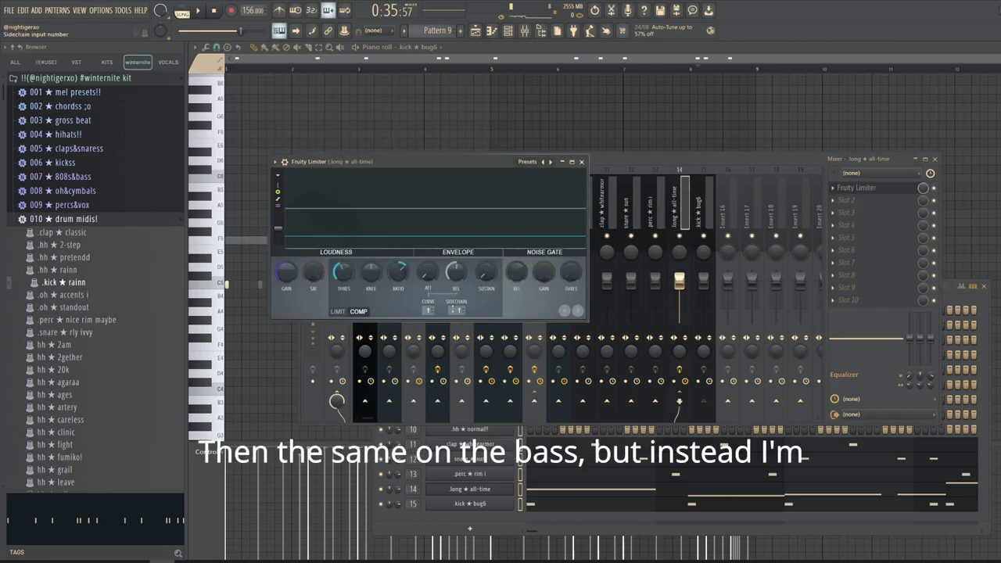
left_click_drag(334, 274, 390, 270)
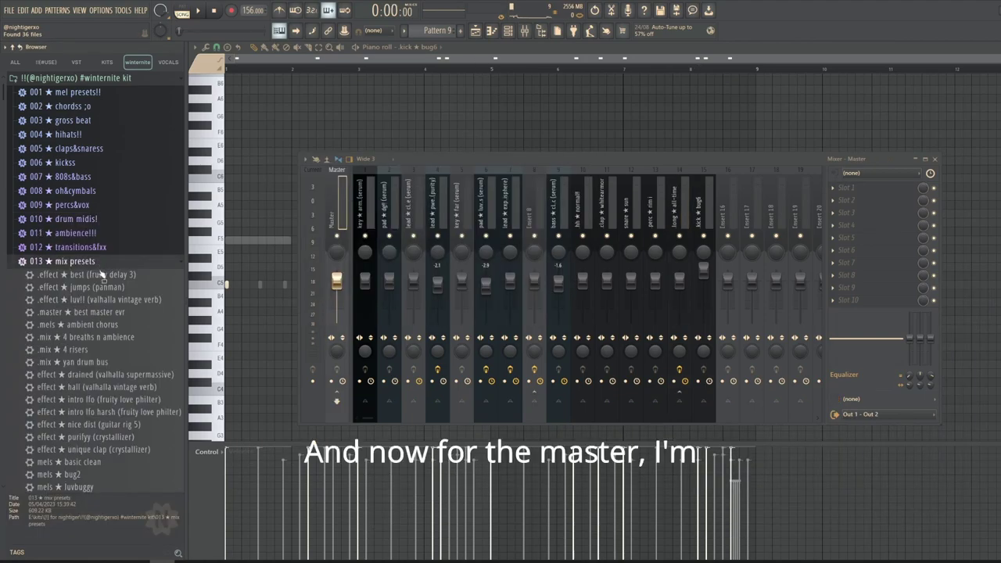
Step: Load the .master ★ best master evr preset on the Master track and play the song
left_click(104, 313)
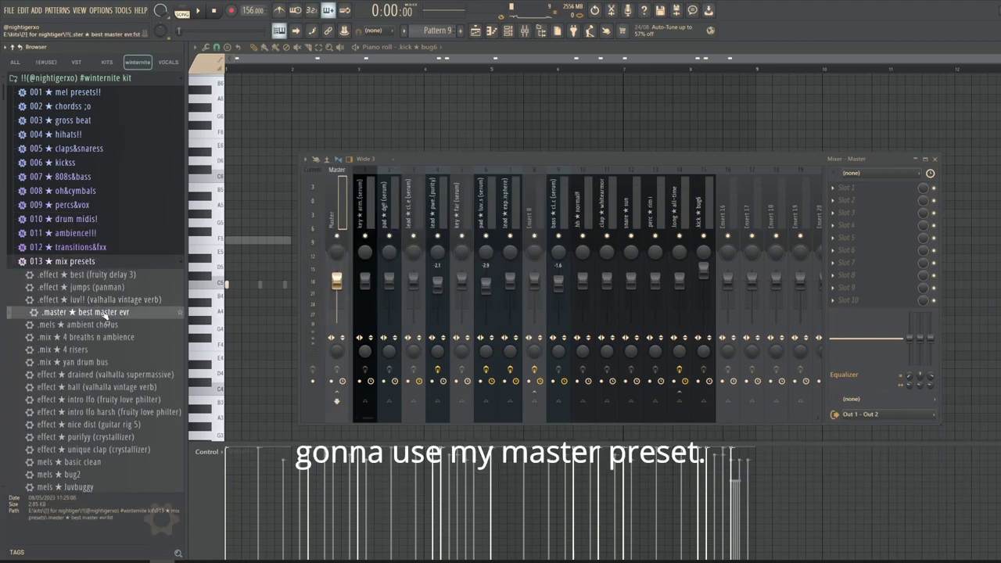
left_click_drag(341, 210, 320, 222)
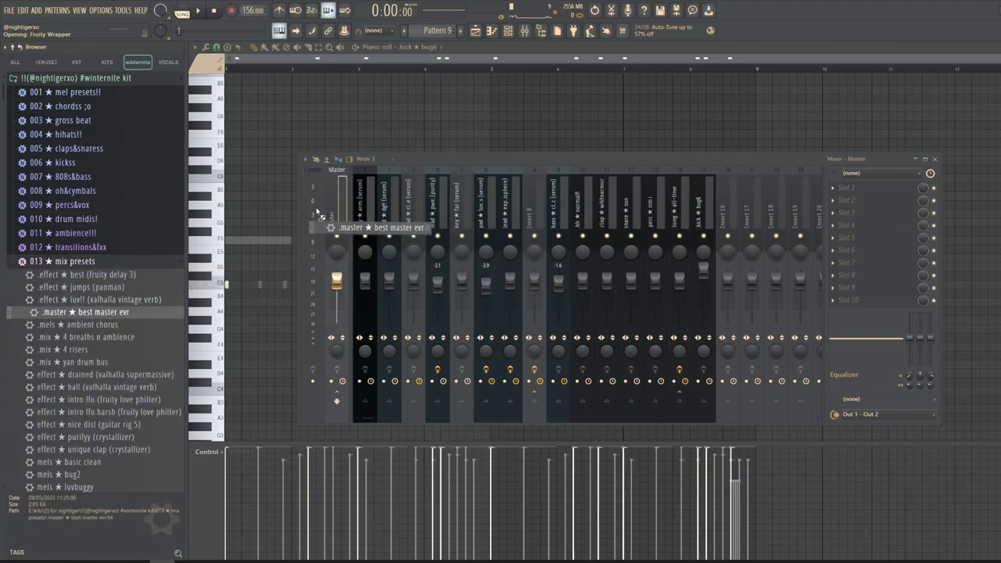
key("space")
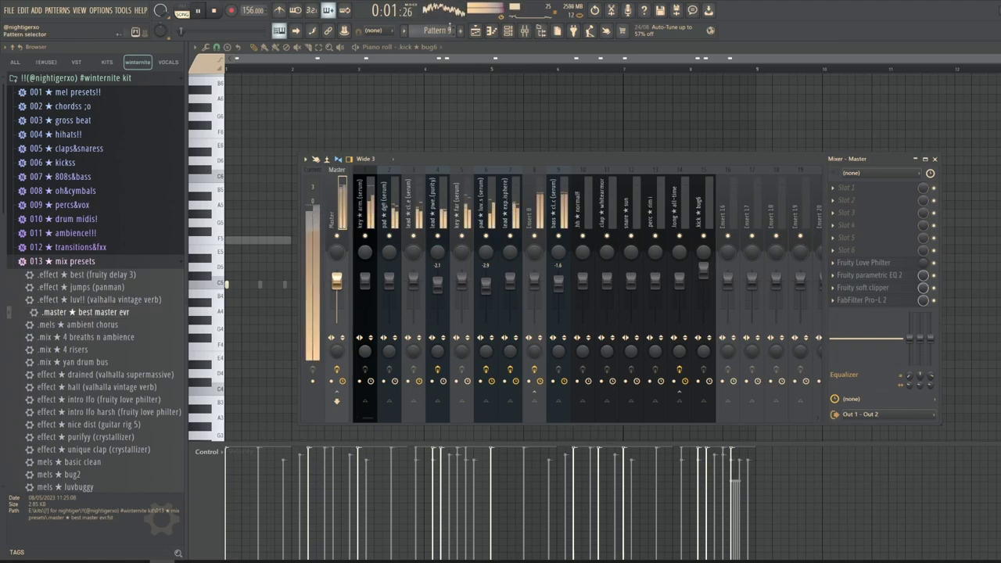
Step: Play the arrangement at bar 17, where the drums enter, and open Fruity parametric EQ 2 on the Master track
left_click(475, 30)
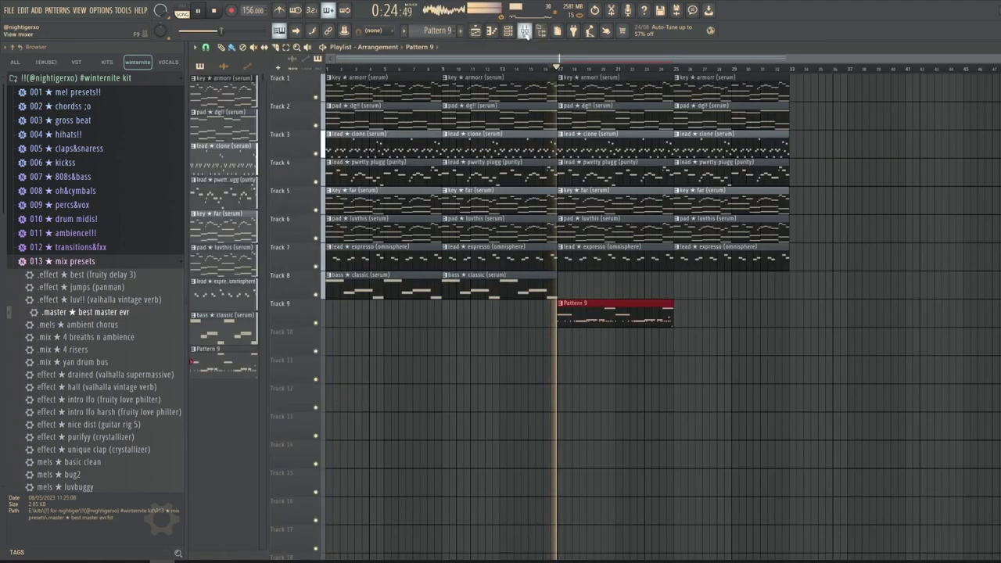
left_click(524, 30)
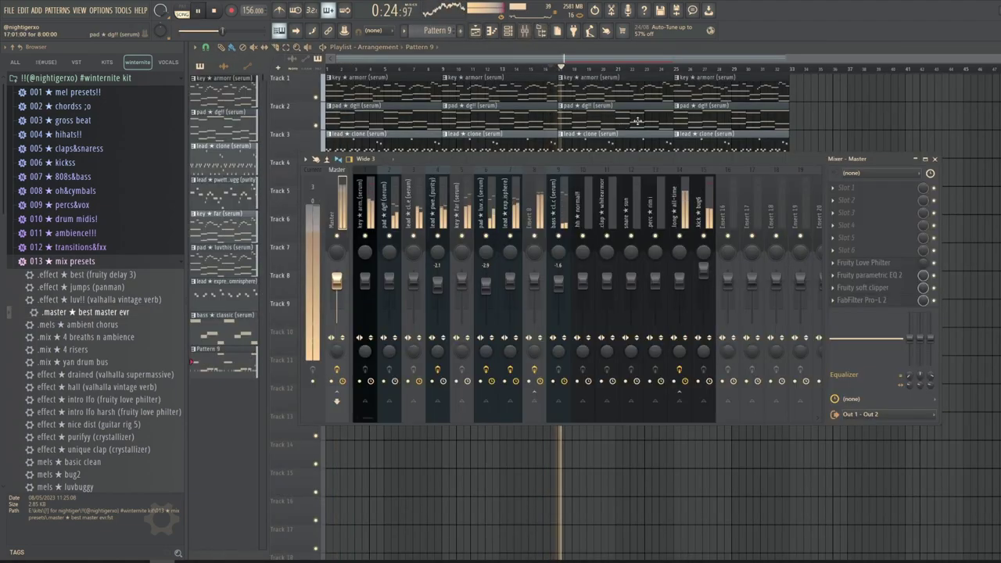
left_click(870, 275)
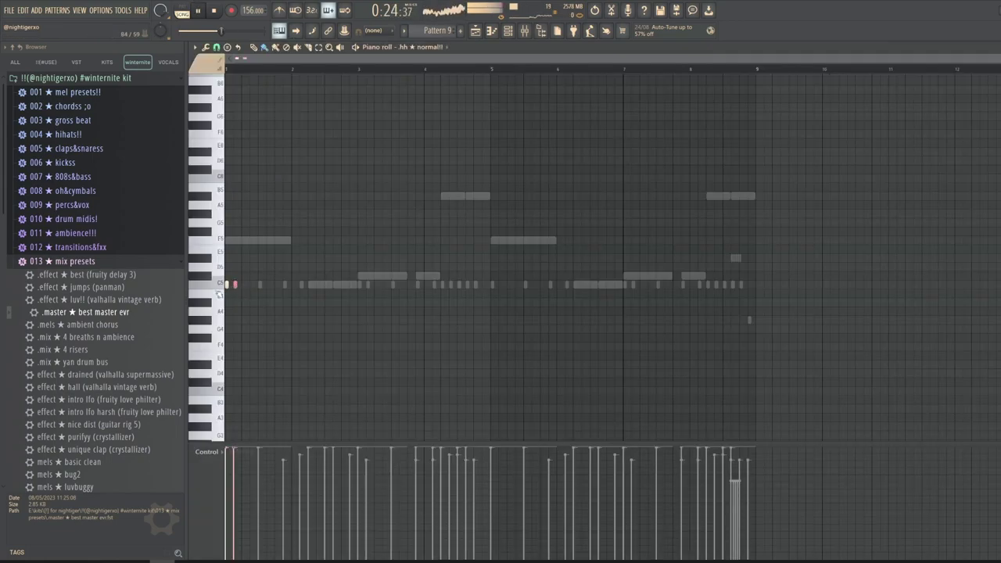
Step: Build a two-bar .hh ★ normal!! rhythm on C5 with a fast three-note roll at bar 2, and duplicate the phrase
scroll(236, 284, "up", 3)
right_click(248, 285)
left_click_drag(264, 286, 284, 286)
left_click(304, 285)
left_click(337, 284)
left_click(382, 285)
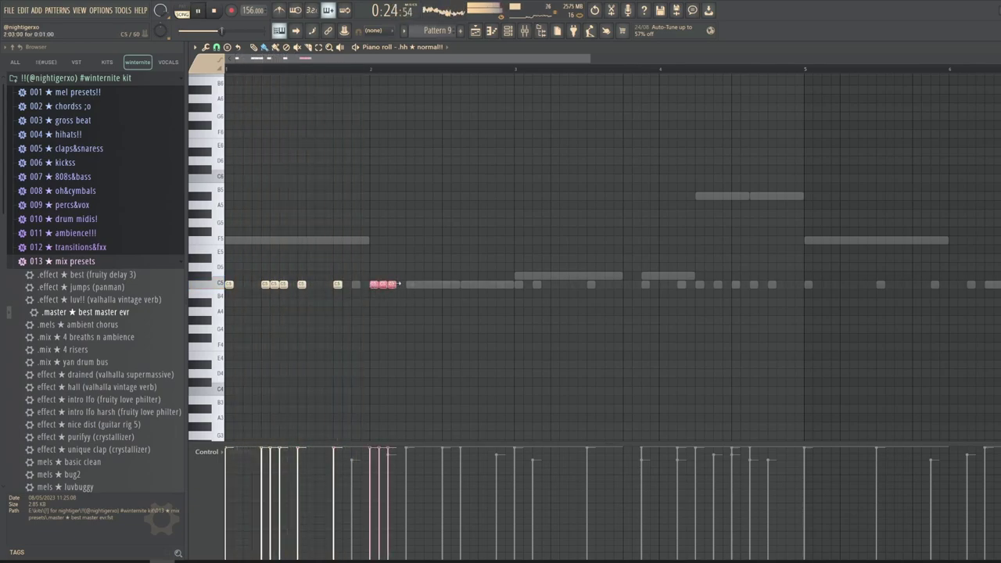
left_click(410, 285)
left_click(445, 284)
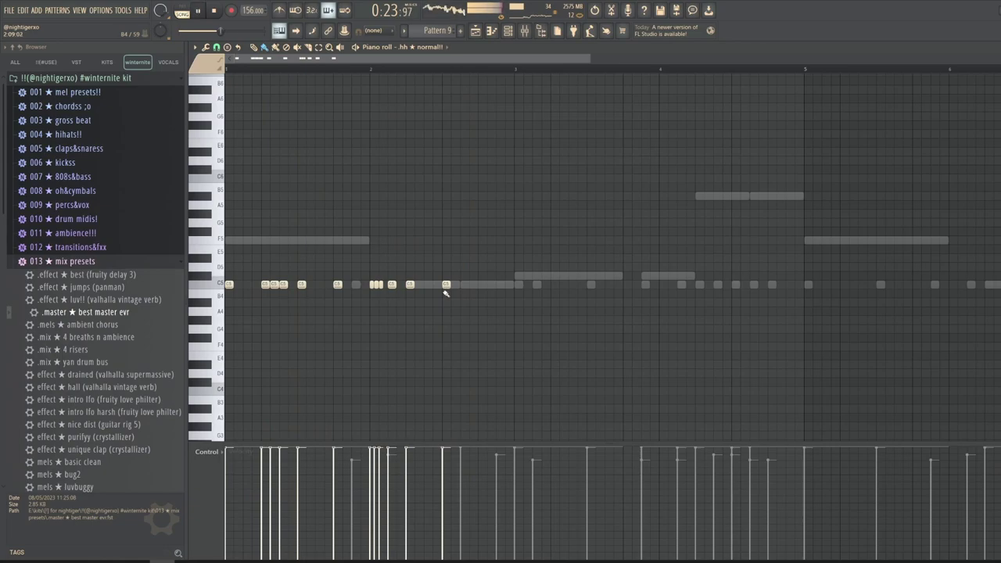
left_click(500, 284)
key("ctrl+b")
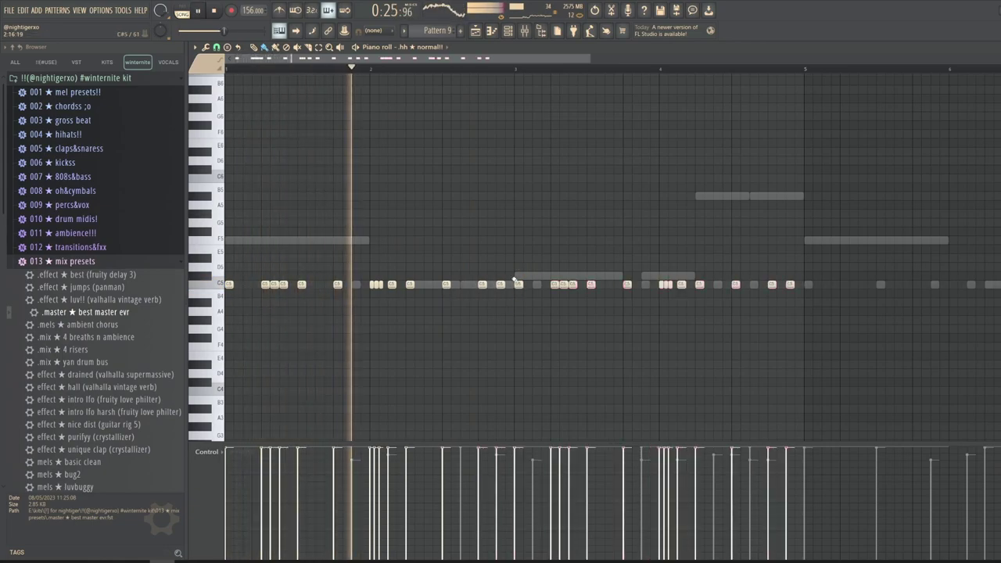
Step: Add lower-pitched hi-hat notes on G4 beneath the C5 hits at the end of bar 2 and in bar 3
left_click(482, 329)
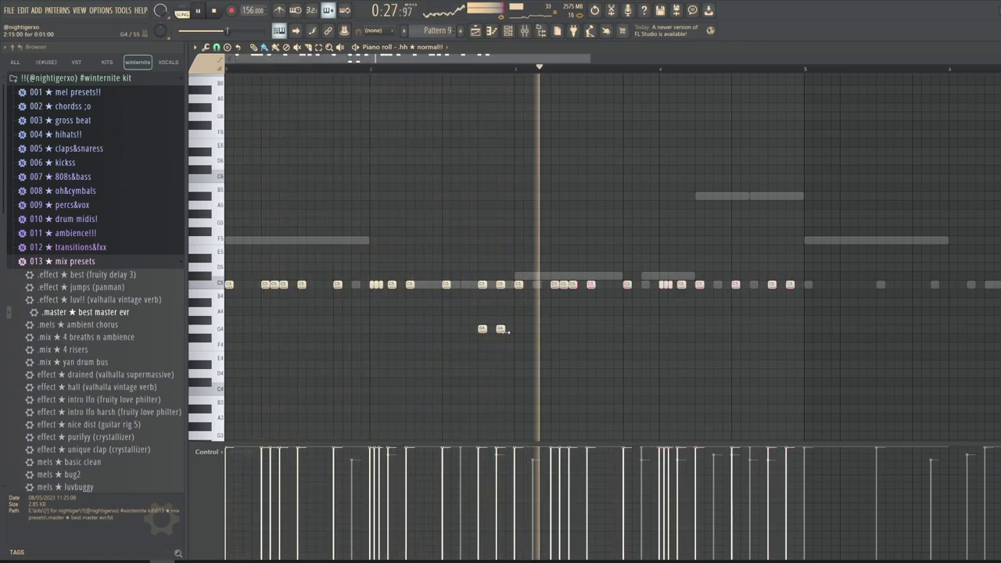
left_click(554, 329)
scroll(532, 320, "down", 1)
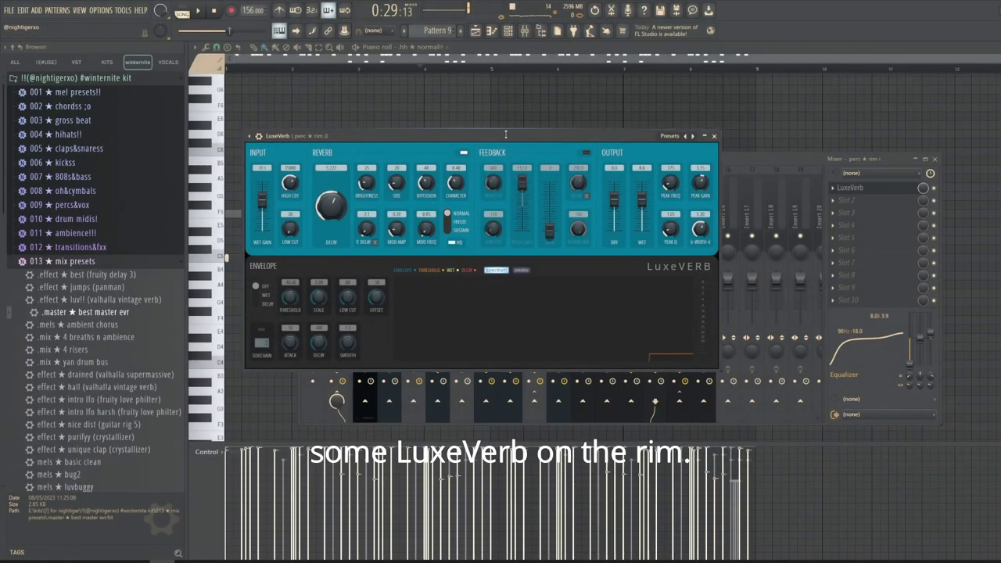
Step: Play the song and adjust the low cut and wet level of LuxeVerb on the perc ★ rim i track
key("space")
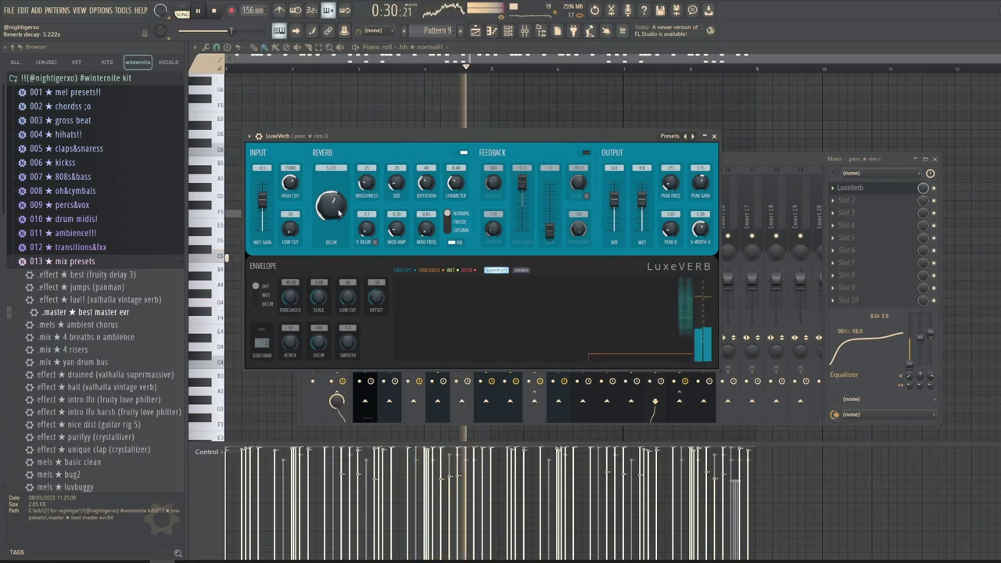
left_click_drag(290, 229, 290, 217)
left_click_drag(641, 201, 638, 209)
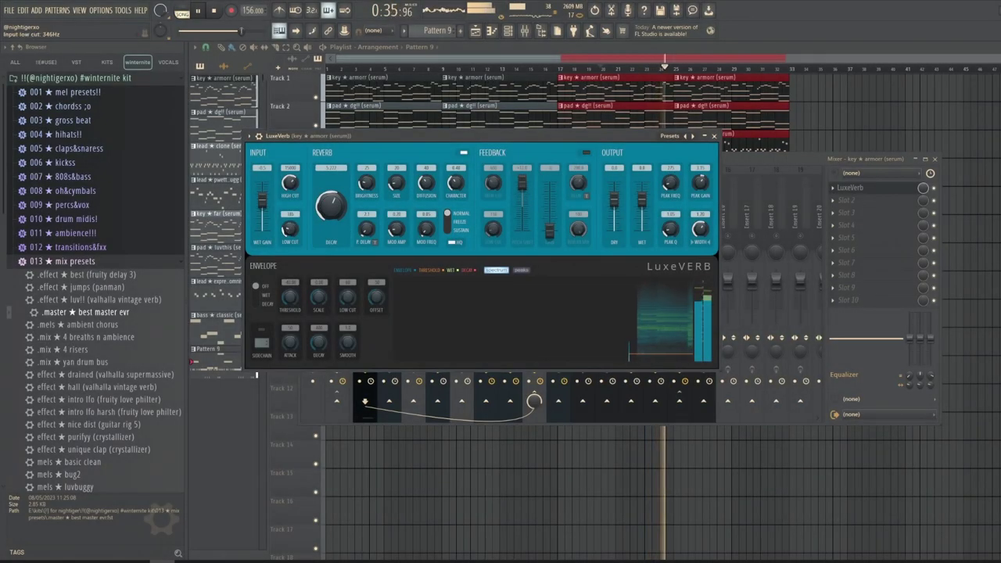
Step: Load the .effect ★ best (fruity delay 3) preset after LuxeVerb on the key ★ armorr track
left_click(713, 137)
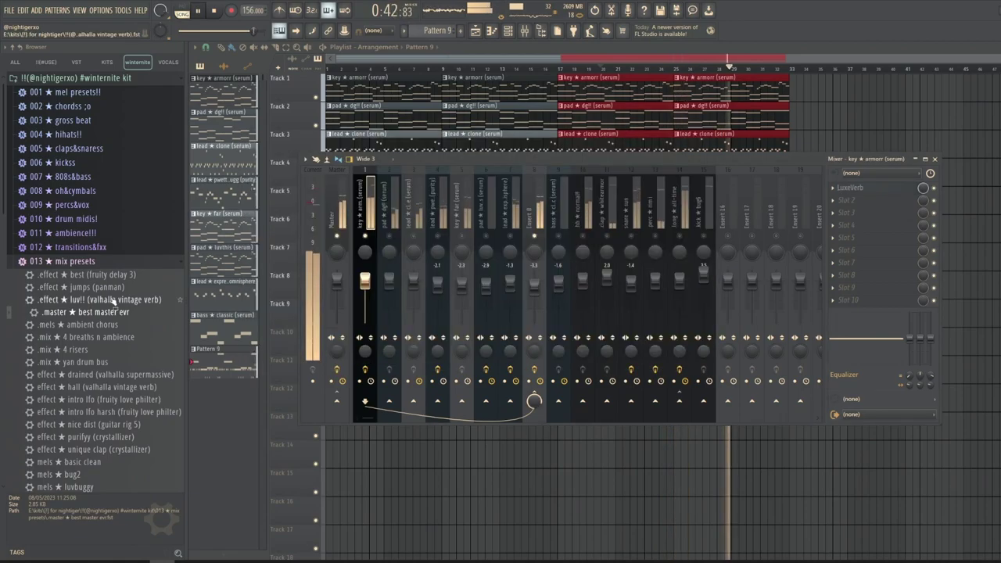
left_click_drag(90, 274, 859, 202)
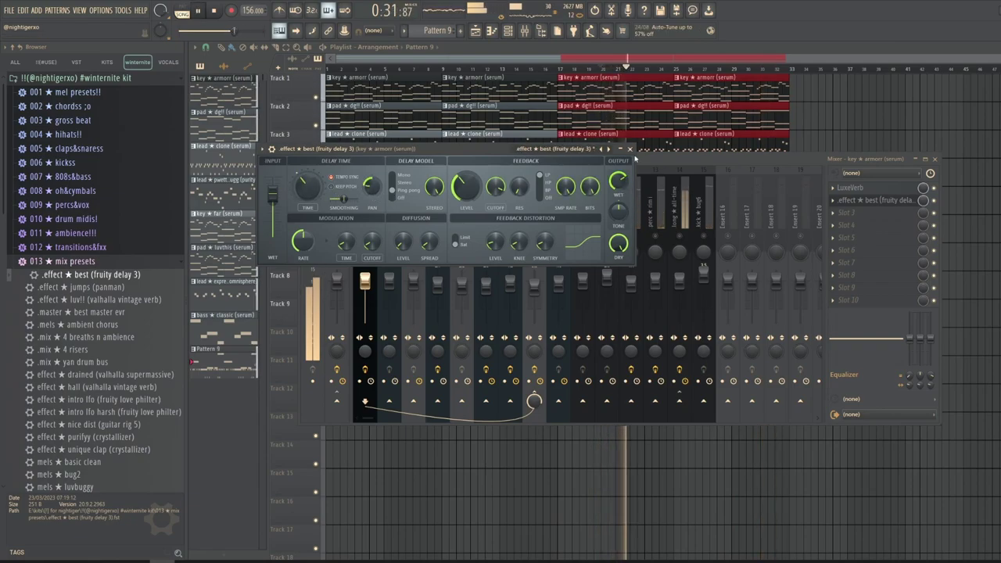
left_click(630, 149)
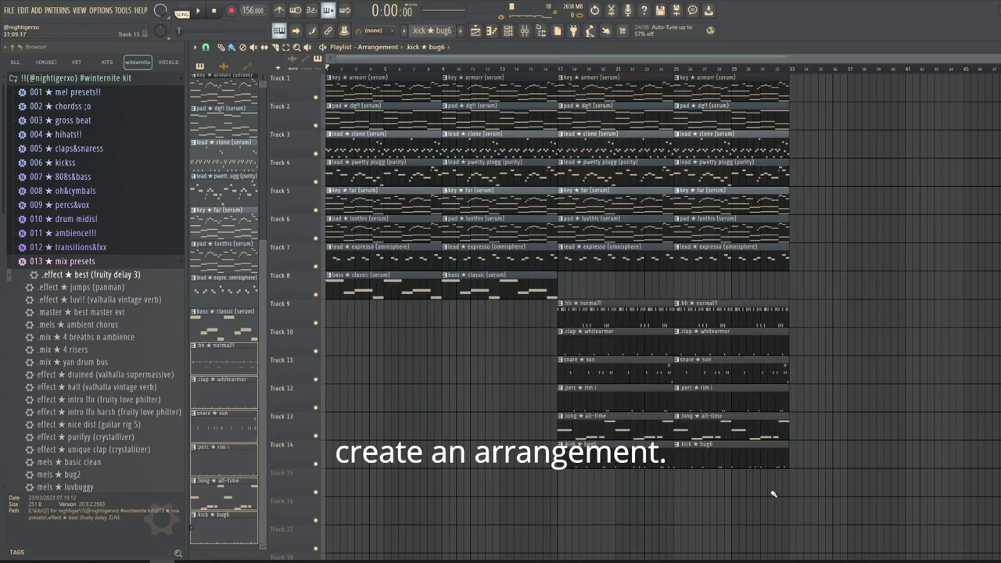
Step: Remove the key ★ far, pad ★ luvthis and lead ★ expresso clips from bars 1 to 16 and play the intro
left_click_drag(811, 525, 582, 74)
left_click(868, 304, "ctrl")
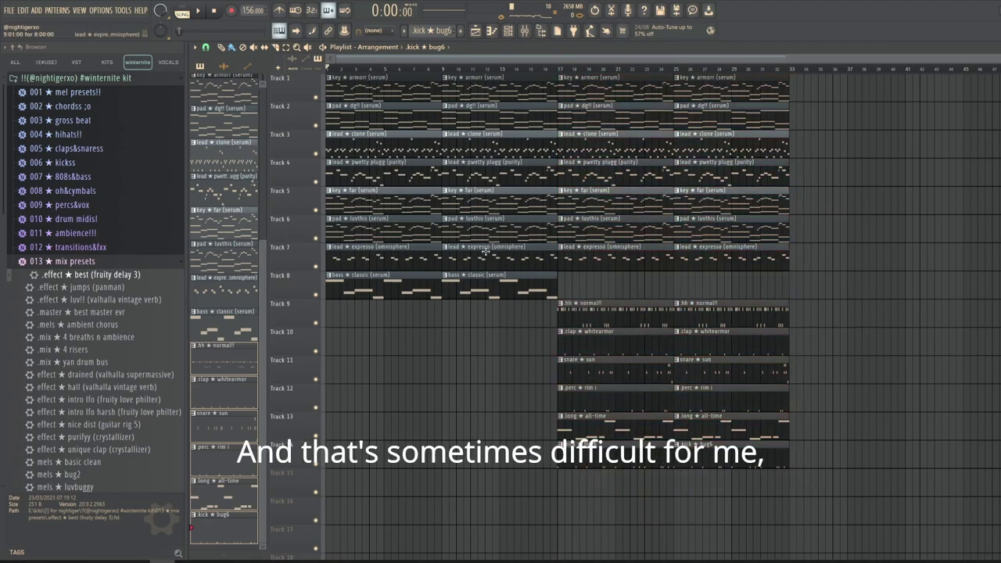
right_click(394, 259)
right_click(396, 230)
right_click(400, 204)
right_click(469, 203)
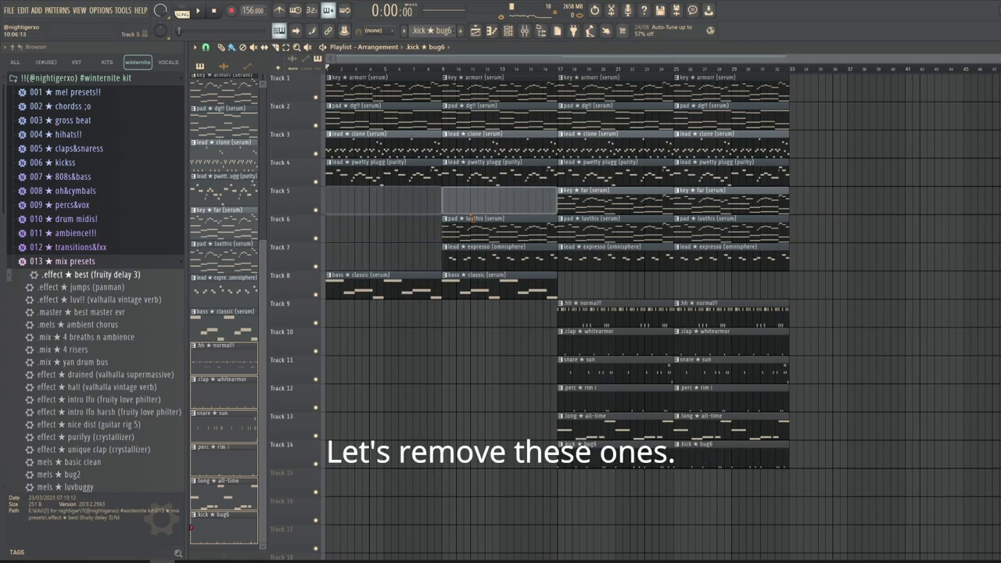
right_click(478, 230)
right_click(481, 258)
key("space")
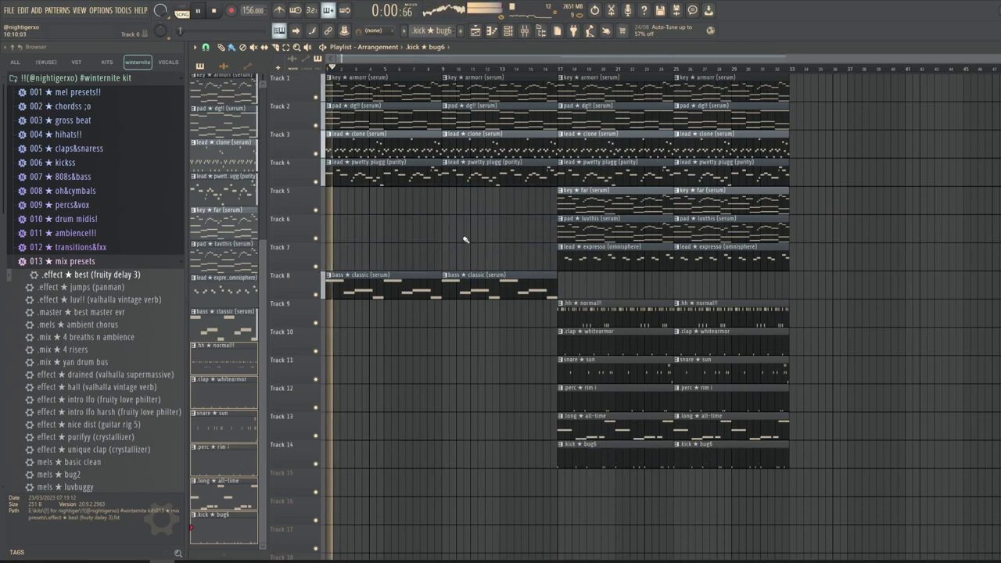
Step: Try the intro without the lead ★ pwetty plugg clips and undo their deletion
right_click(382, 179)
right_click(464, 184)
key("space")
key("ctrl+z")
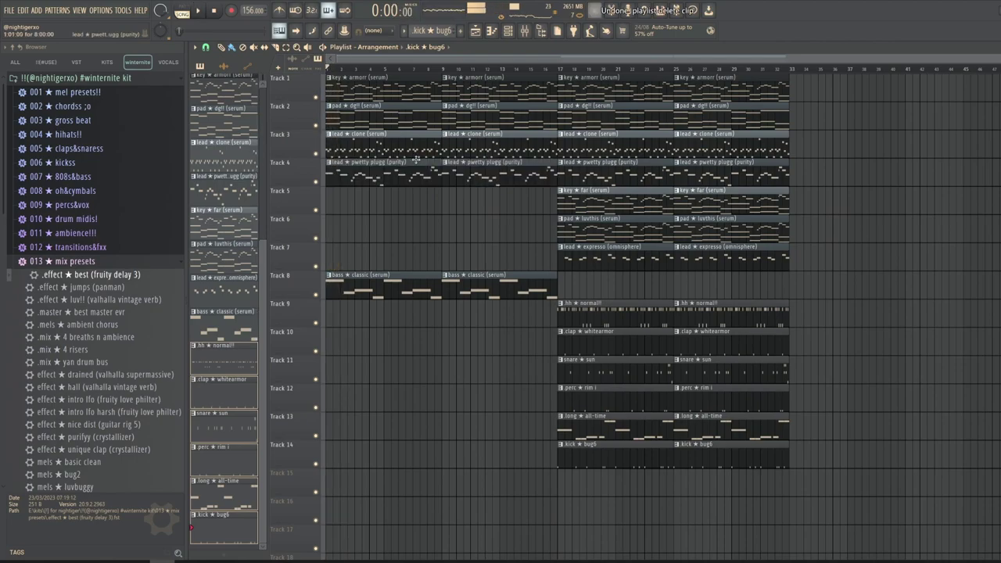
Step: Remove the lead ★ clone and lead ★ pwetty plugg clips from bars 1 to 16 and play the ambient intro
right_click(426, 150)
right_click(500, 153)
right_click(429, 177)
right_click(477, 175)
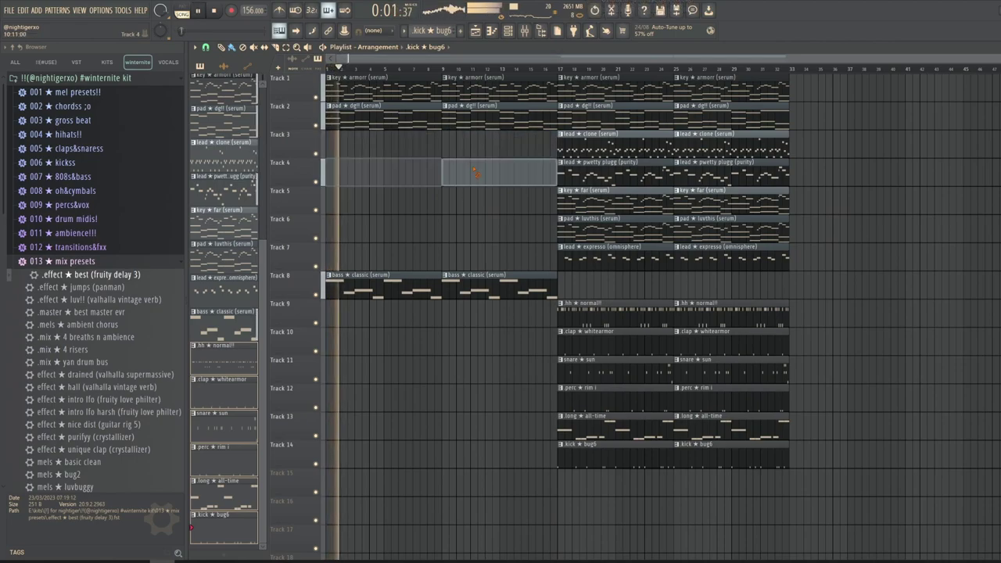
key("space")
key("space")
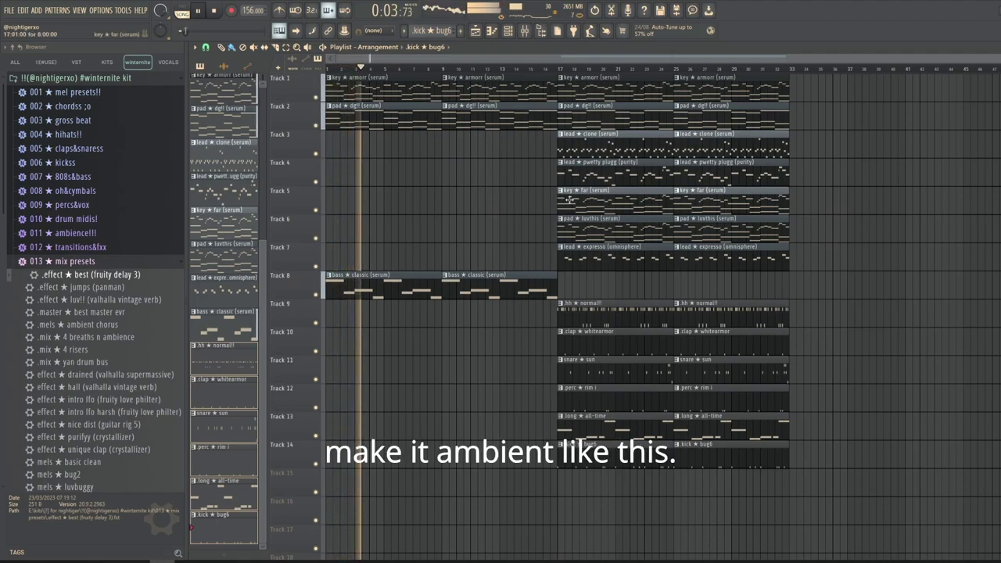
Step: Place a key ★ far clip at bar 9 on Track 5 and remove the lead ★ clone clips from bars 17 to 32
left_click(561, 202)
left_click(453, 203)
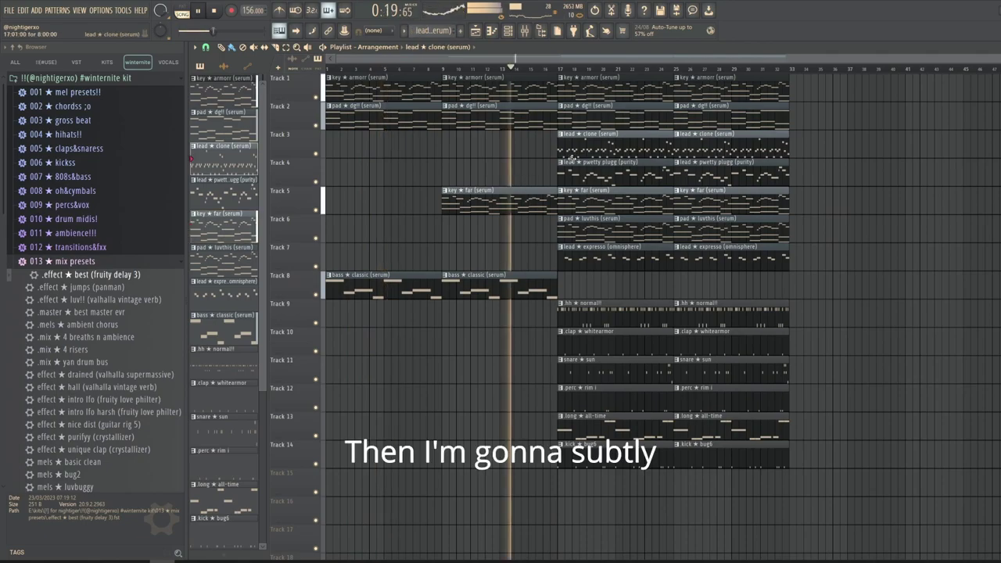
right_click(577, 153)
right_click(703, 155)
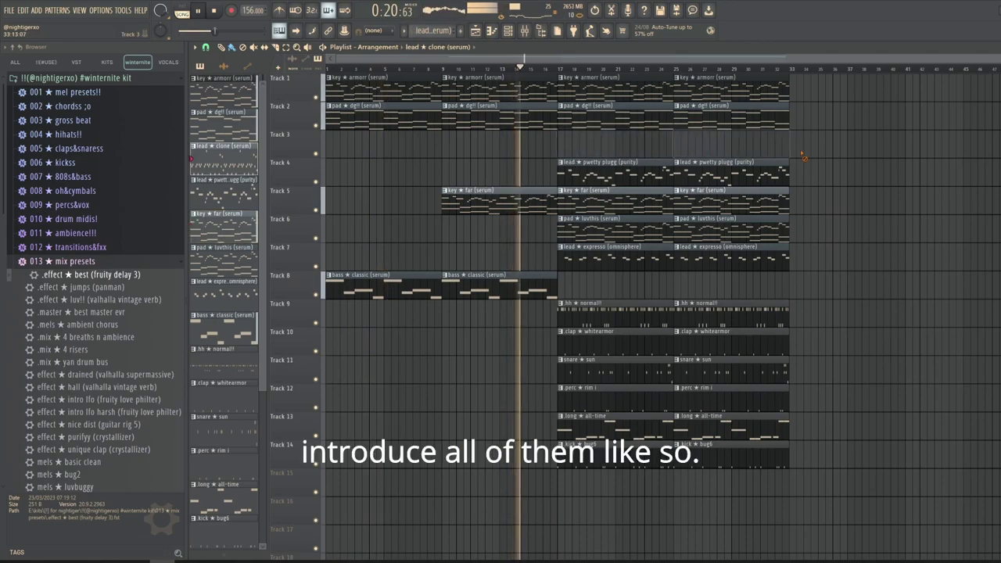
Step: Place a lead ★ expresso clip at bar 33 on Track 7 and duplicate it at bar 41
left_click(574, 251)
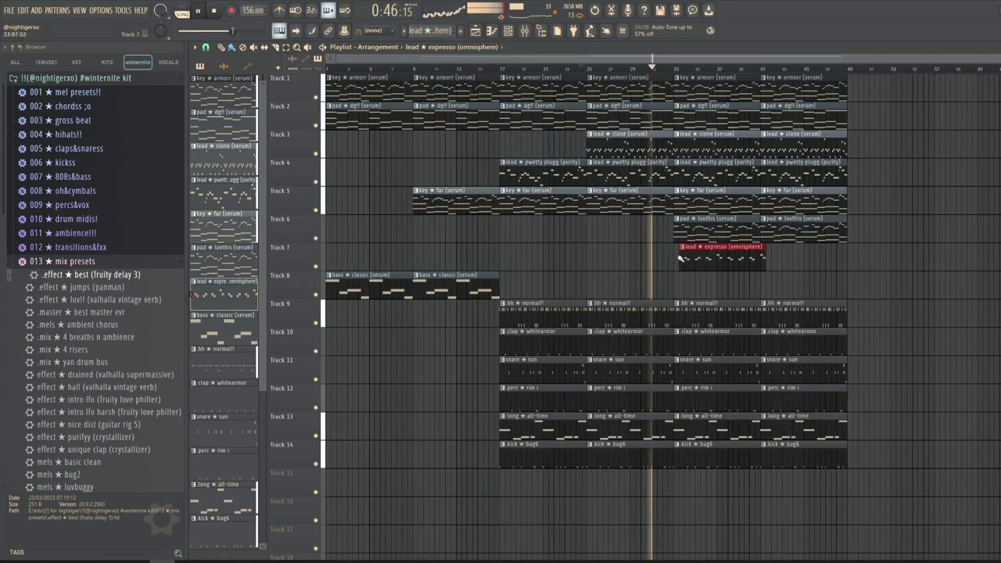
key("ctrl+b")
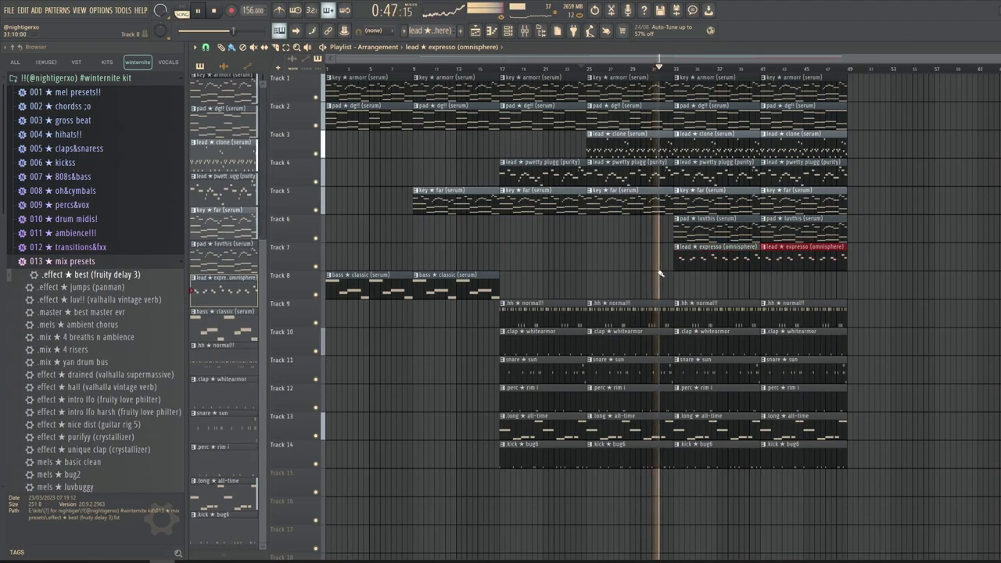
Step: Shorten the hi-hat clip that leads into bar 33, and extend the drum and 808 clips through bar 64
left_click_drag(672, 316, 664, 316)
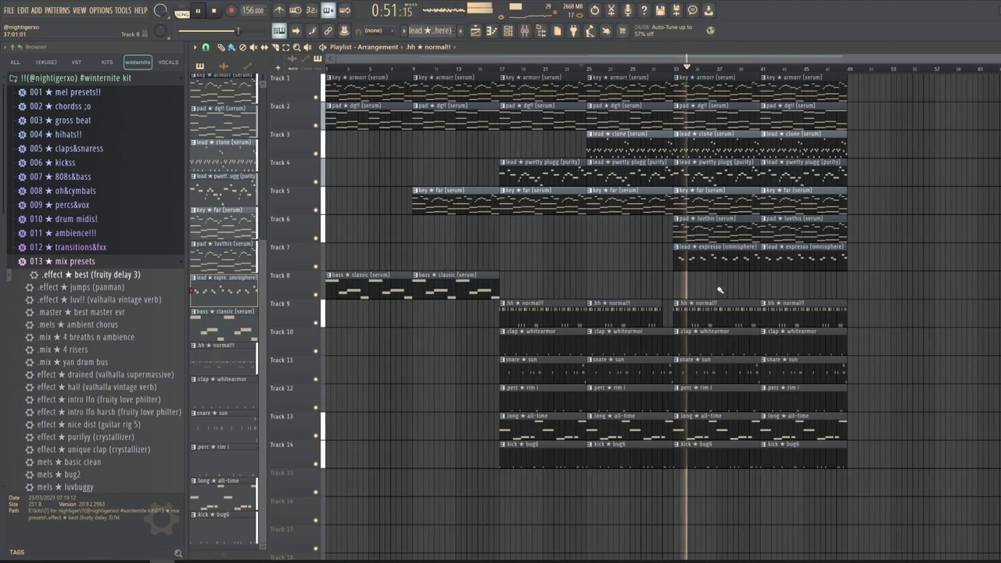
scroll(715, 296, "down", 2)
left_click_drag(882, 449, 693, 91)
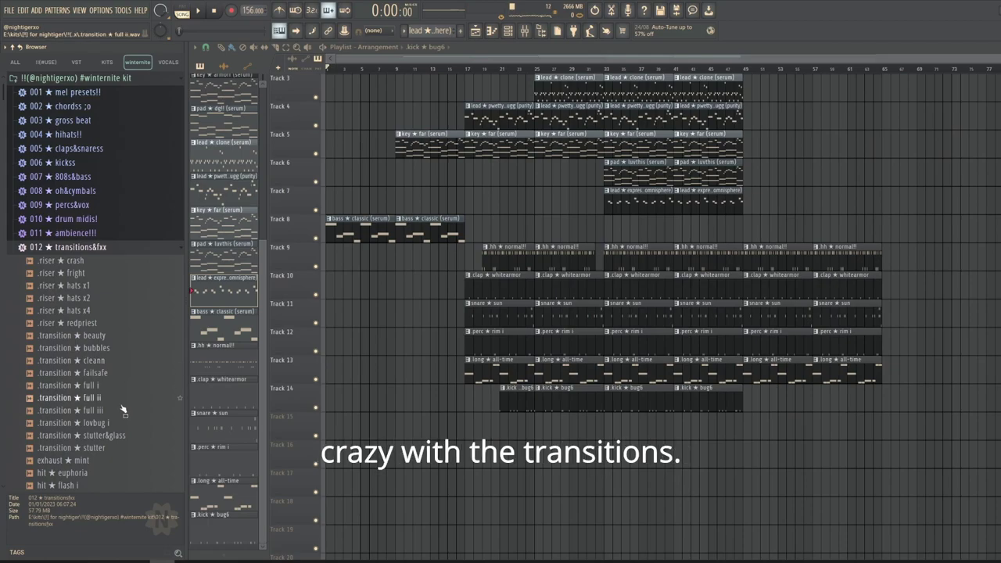
Step: Add the .riser ★ crash sample from 012 ★ transitions&fxx on Track 15, shift it slightly earlier around bar 17, and play the transition
scroll(122, 373, "down", 2)
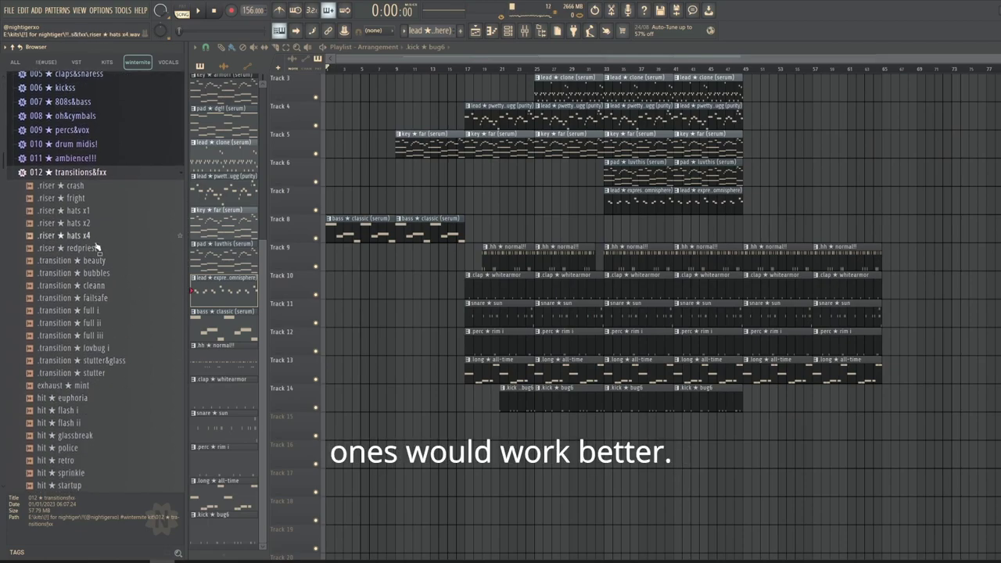
left_click_drag(83, 187, 483, 426)
scroll(467, 424, "up", 3)
scroll(463, 414, "up", 3)
left_click(429, 68)
scroll(453, 367, "up", 3)
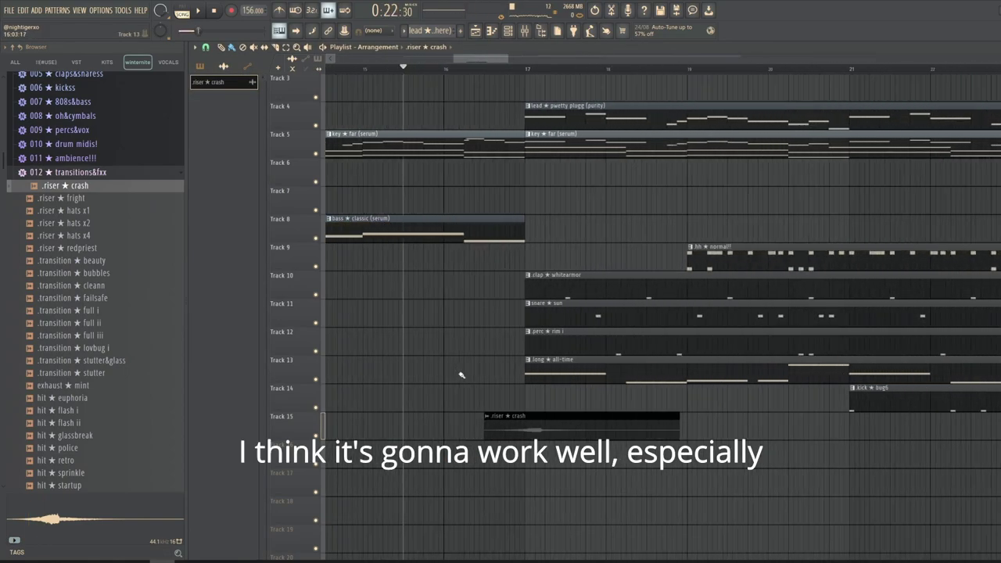
left_click_drag(566, 429, 548, 428)
scroll(548, 429, "up", 2)
key("space")
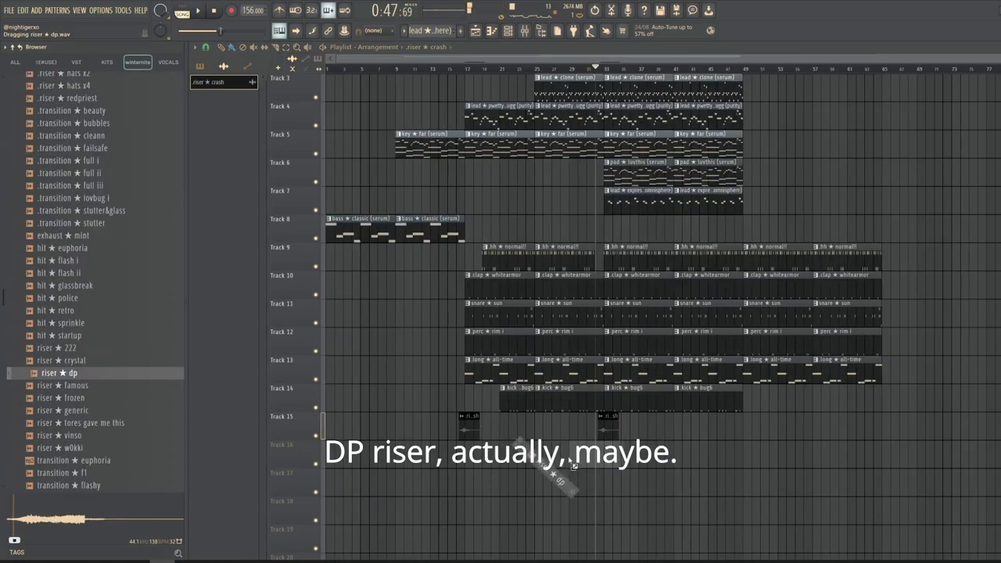
Step: Add the riser ★ dp sample at bar 31 on Track 16 and play the transition into bar 33
left_click_drag(573, 464, 605, 459)
scroll(591, 459, "up", 3)
key("space")
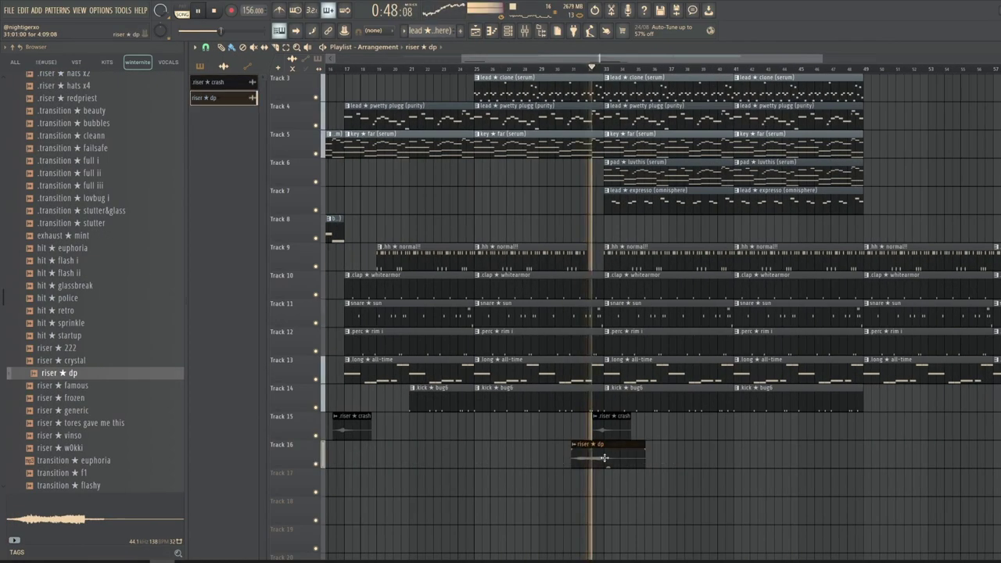
Step: Route riser ★ dp to mixer Insert 16 and add LuxeVerb with an input low cut of about 544 Hz
double_click(605, 458)
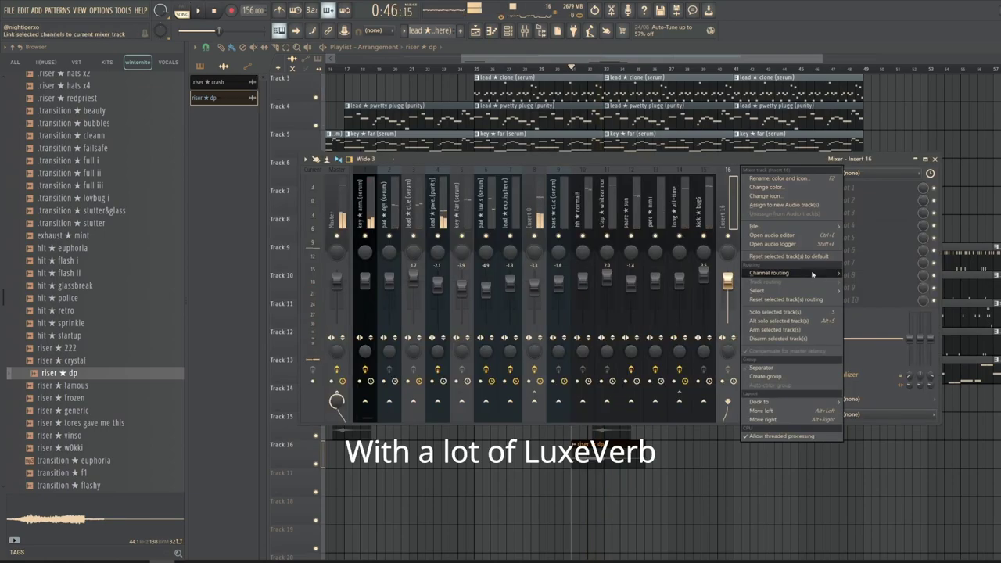
mouse_move(839, 277)
left_click(891, 273)
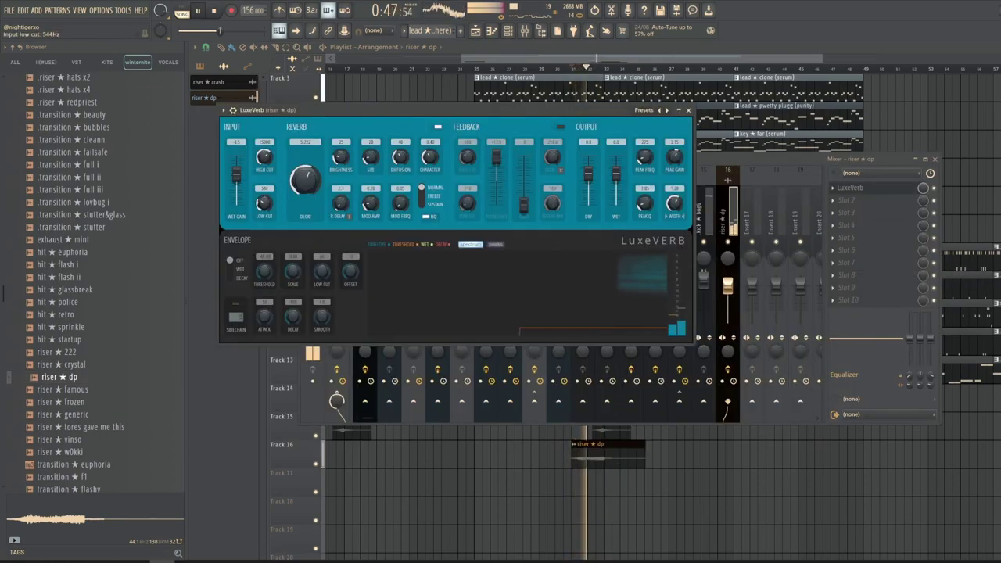
left_click(688, 110)
key("F9")
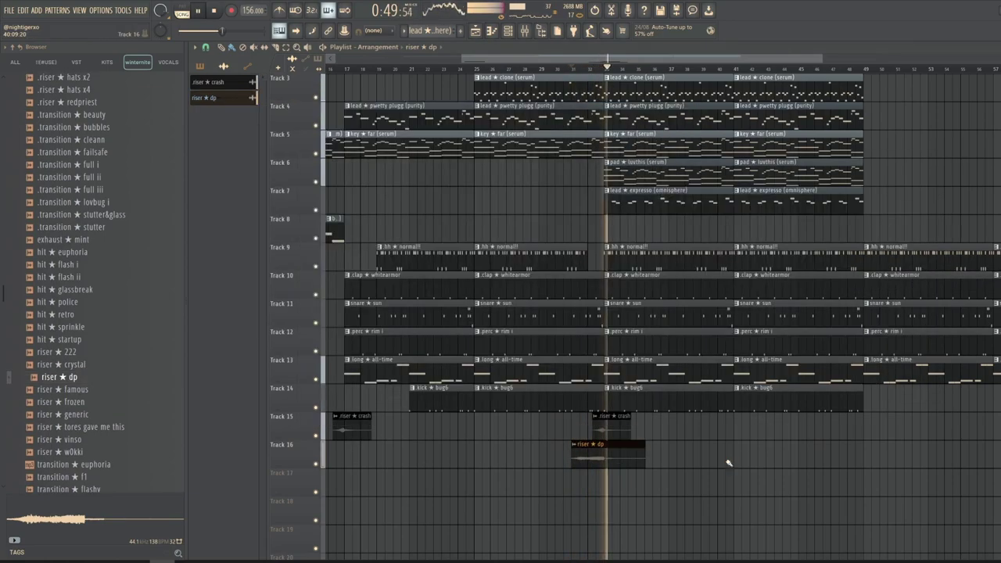
Step: Copy the riser ★ dp clip to bar 15 on Track 16, ahead of the first drum section
scroll(604, 462, "down", 3)
key("space")
left_click_drag(609, 463, 470, 462)
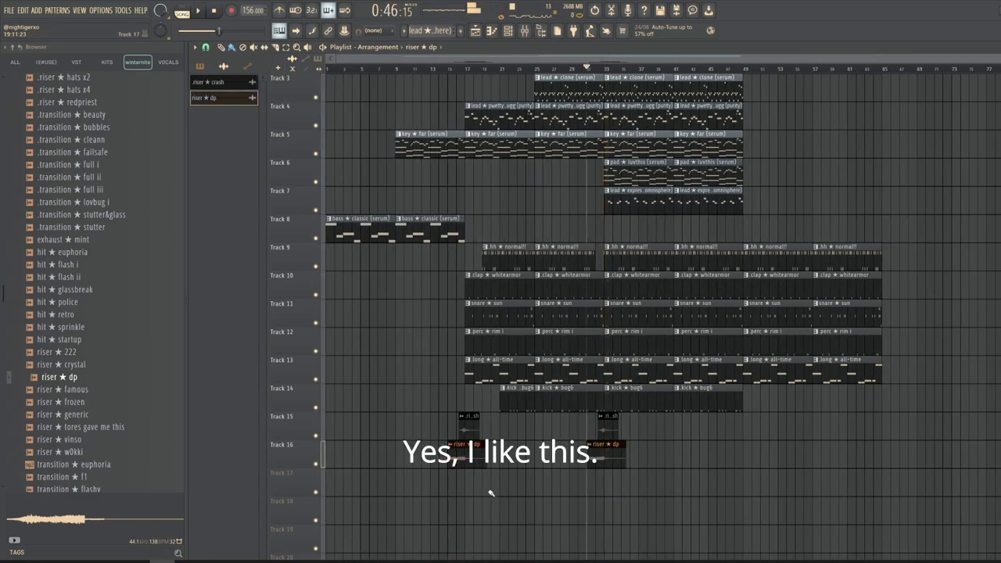
Step: Place .cymbal ★ startup from the 008 ★ oh&cymbals folder on Track 17 every eight bars from bar 1 to bar 41
scroll(76, 190, "up", 5)
left_click(89, 246)
left_click(90, 219)
left_click(91, 219)
left_click(92, 194)
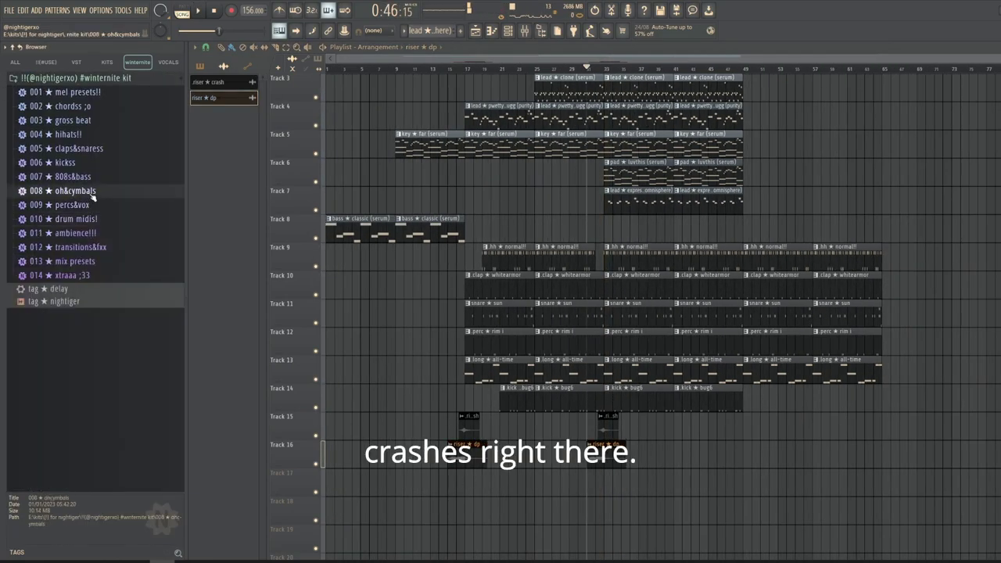
left_click(78, 191)
left_click(85, 204)
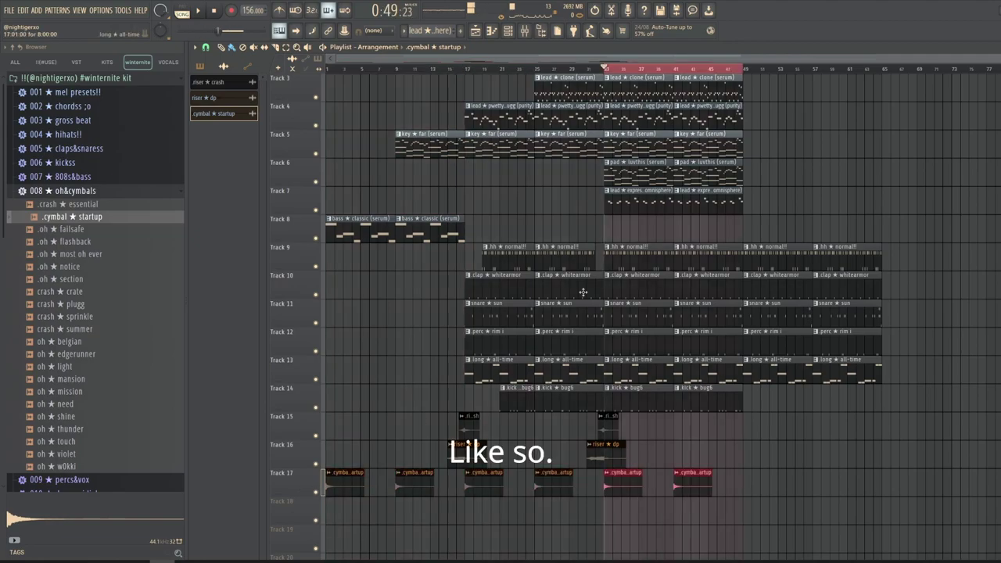
Step: Duplicate the last two .cymbal ★ startup clips at bars 49 and 57, and select the melody and drum clips in bars 57 to 64
key("ctrl+b")
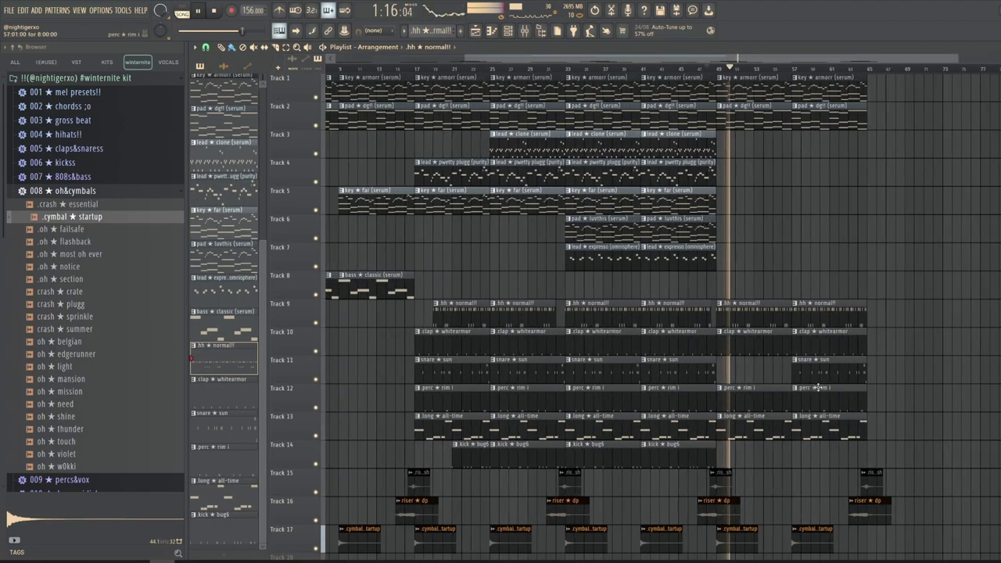
scroll(817, 388, "up", 2)
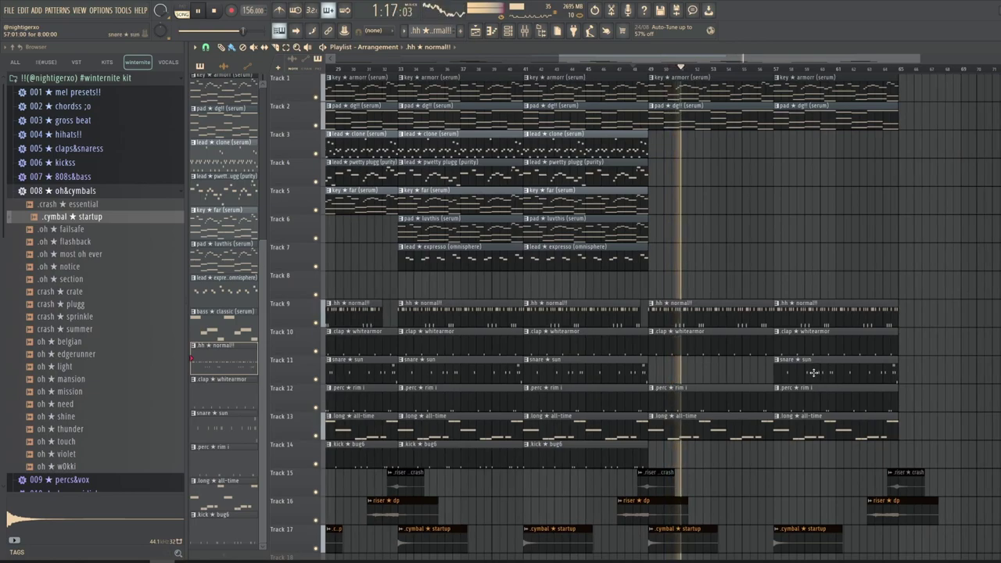
scroll(762, 197, "down", 2)
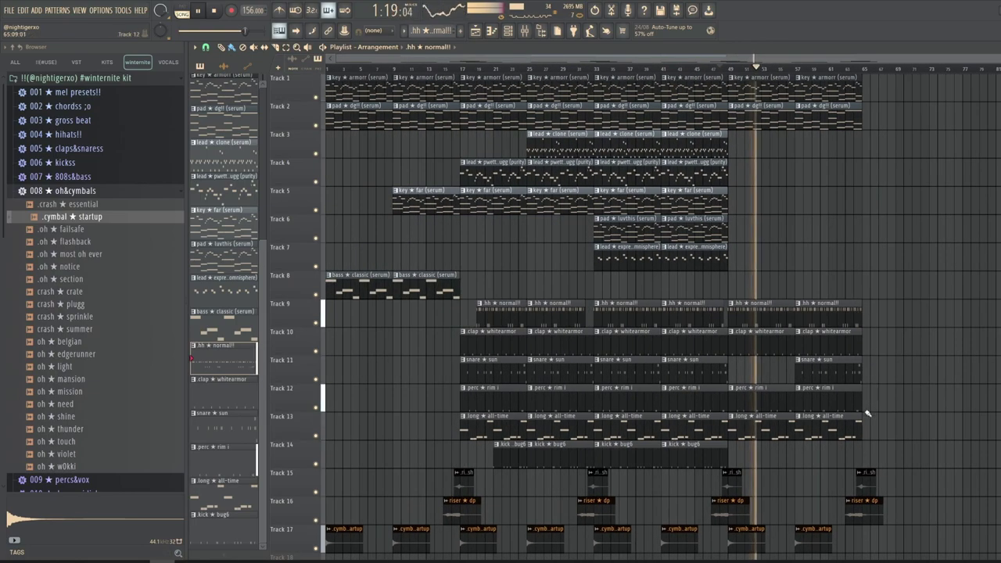
left_click_drag(859, 426, 797, 127)
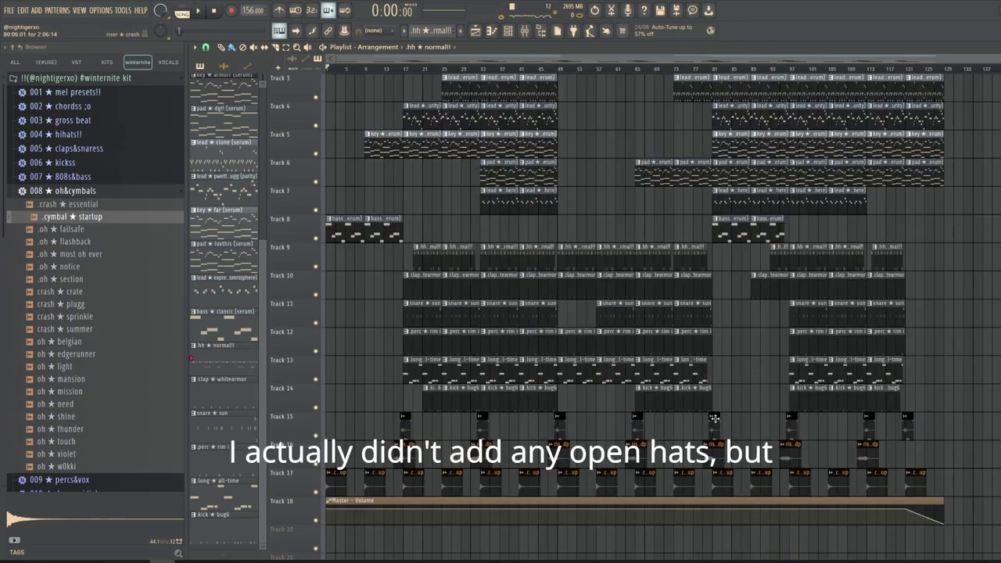
scroll(714, 418, "up", 2)
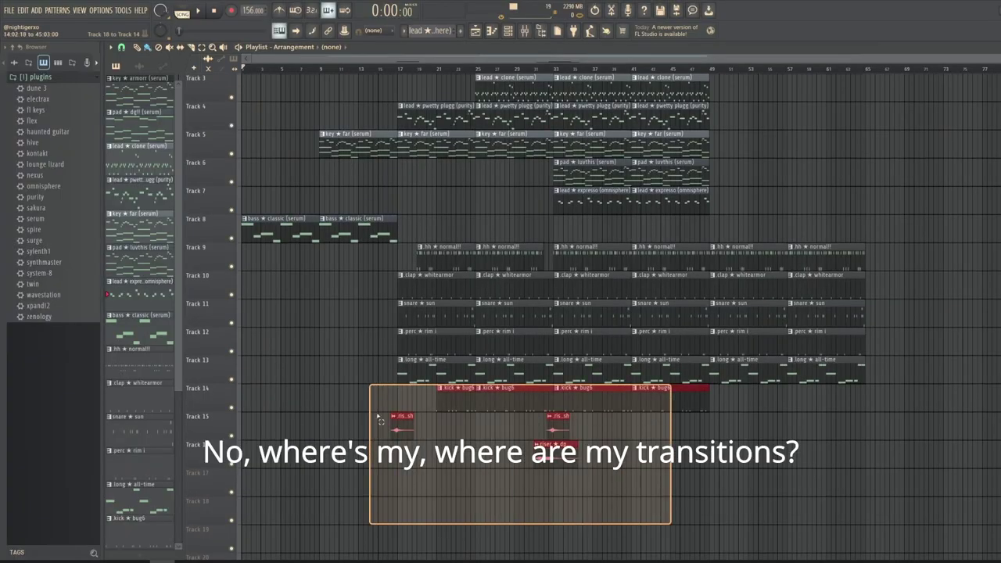
left_click_drag(437, 387, 440, 487)
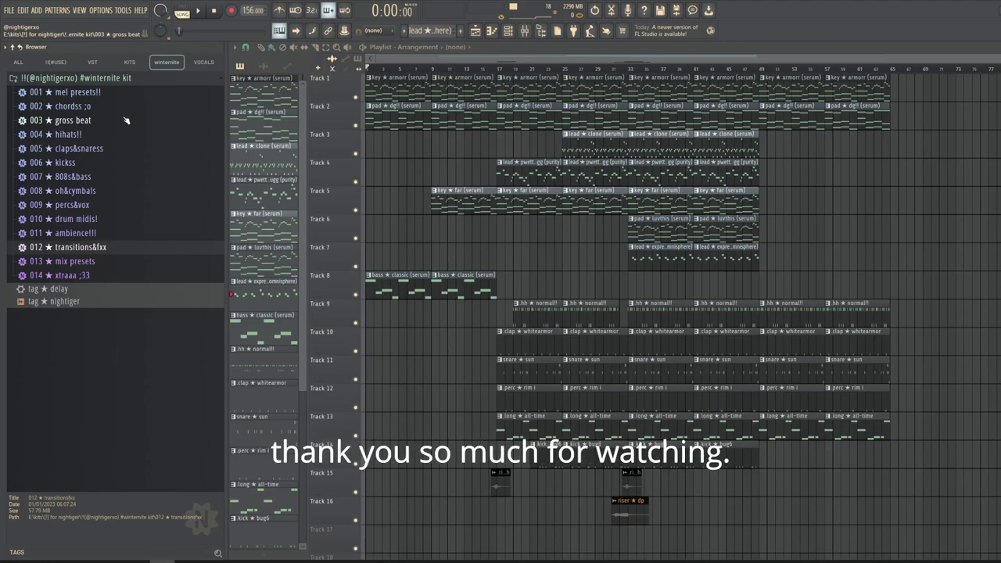